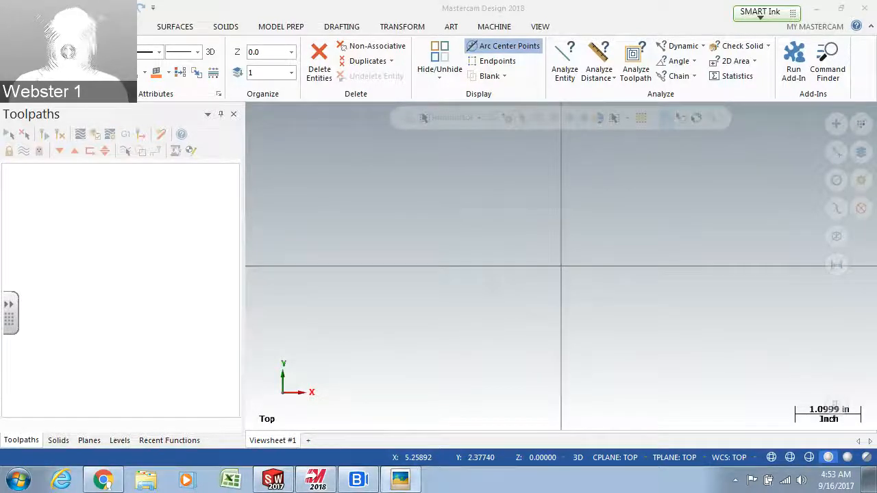
Step: Switch to the Picasa photo of the part drawing and examine its views and dimensions
{"action": "left_click", "coordinate": [400, 479]}
{"action": "mouse_move", "coordinate": [502, 63]}
{"action": "left_mouse_down"}
{"action": "mouse_move", "coordinate": [331, 35]}
{"action": "mouse_move", "coordinate": [305, 22]}
{"action": "left_mouse_up"}
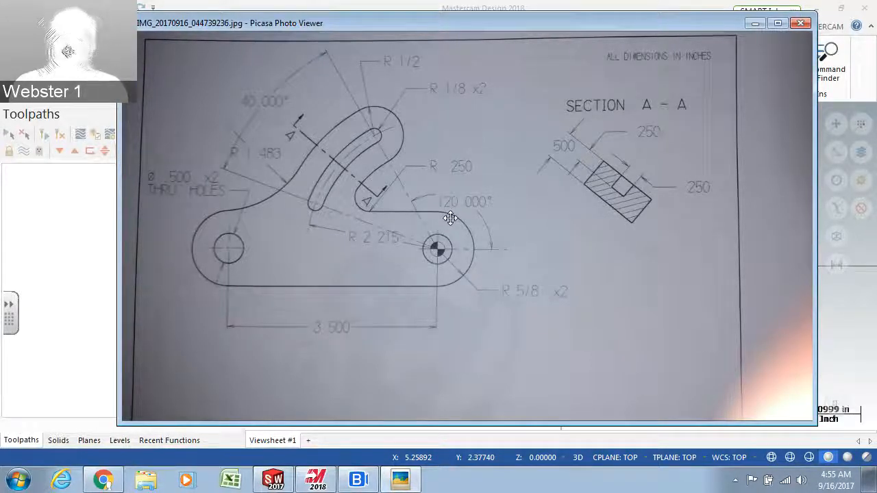
{"action": "left_click", "coordinate": [754, 24]}
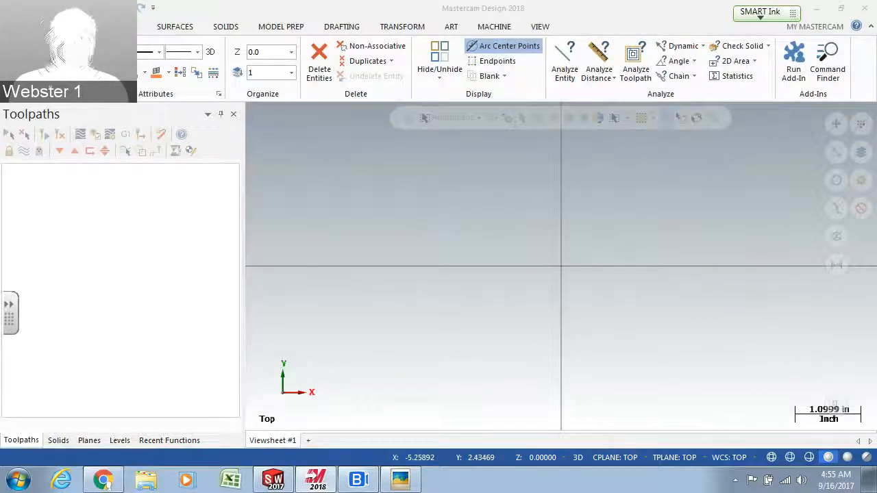
Step: In Mastercam, draw a Circle Center Point circle centred on the origin with a radius of about 0.64 in
{"action": "left_click", "coordinate": [121, 27]}
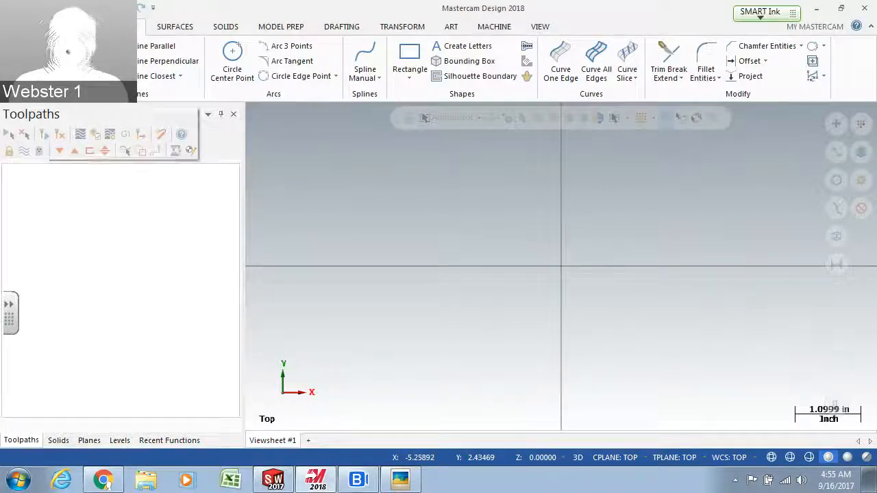
{"action": "left_click", "coordinate": [237, 61]}
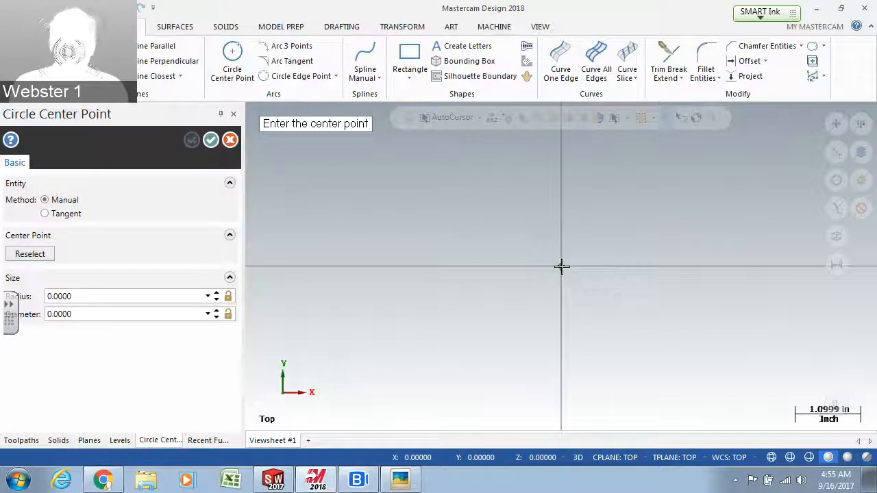
{"action": "left_click", "coordinate": [560, 266]}
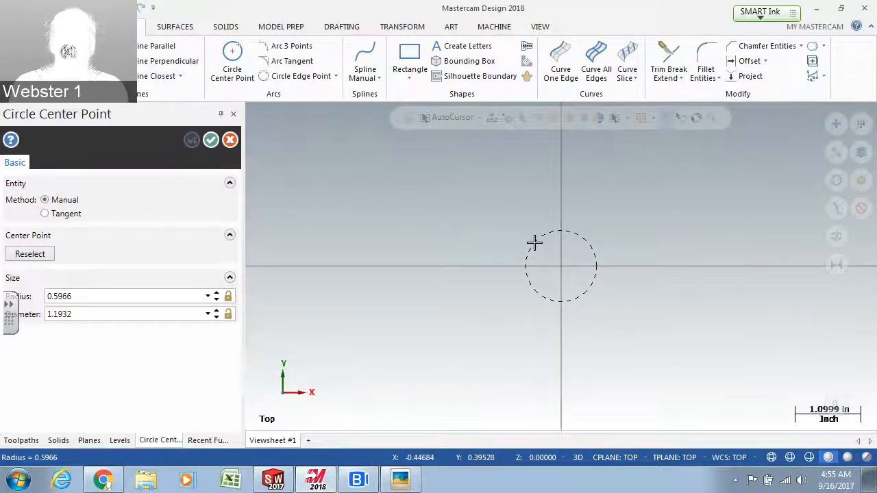
{"action": "left_click", "coordinate": [582, 234]}
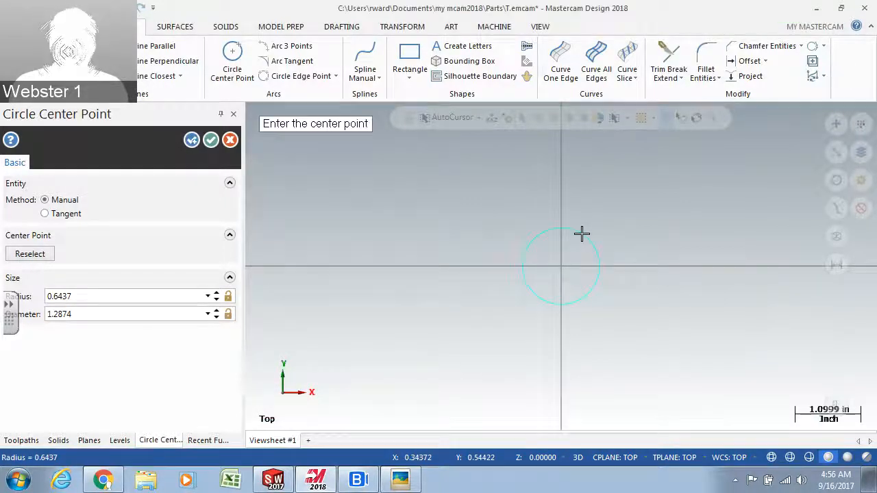
Step: Check the hole size in the drawing photo, set the origin circle's diameter to 0.5, lock the size and accept the circle
{"action": "double_click", "coordinate": [80, 299]}
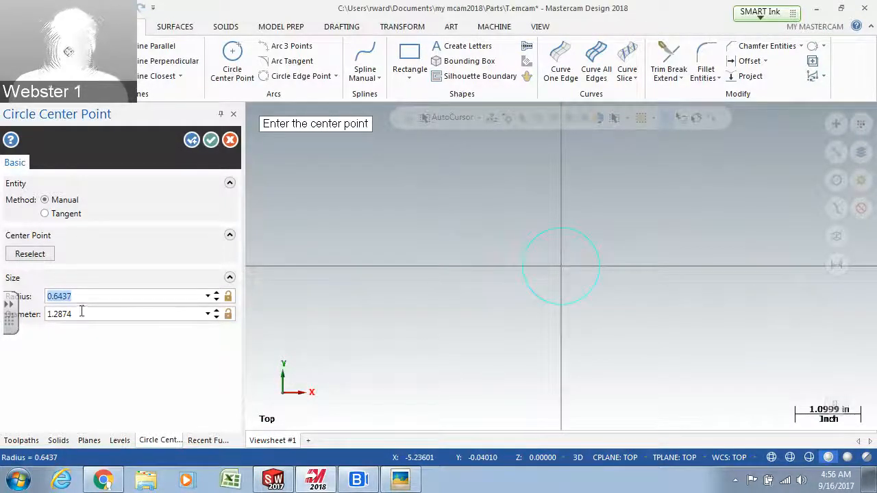
{"action": "double_click", "coordinate": [81, 313]}
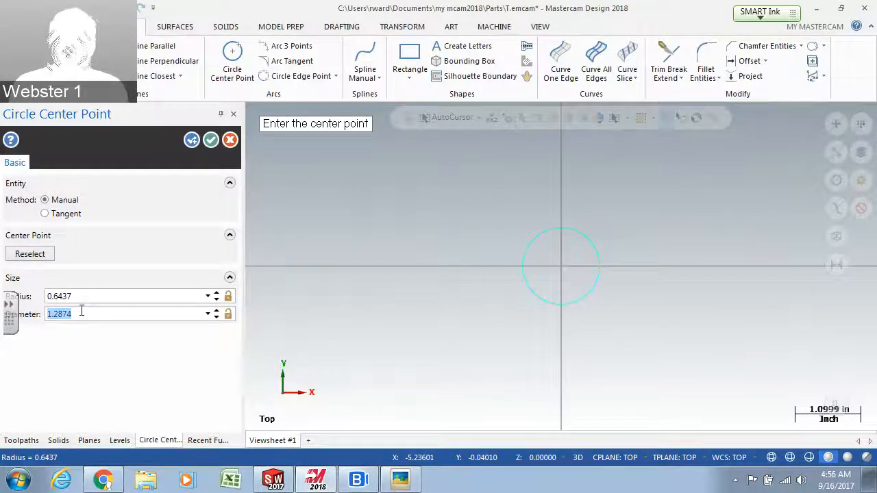
{"action": "left_click", "coordinate": [407, 481]}
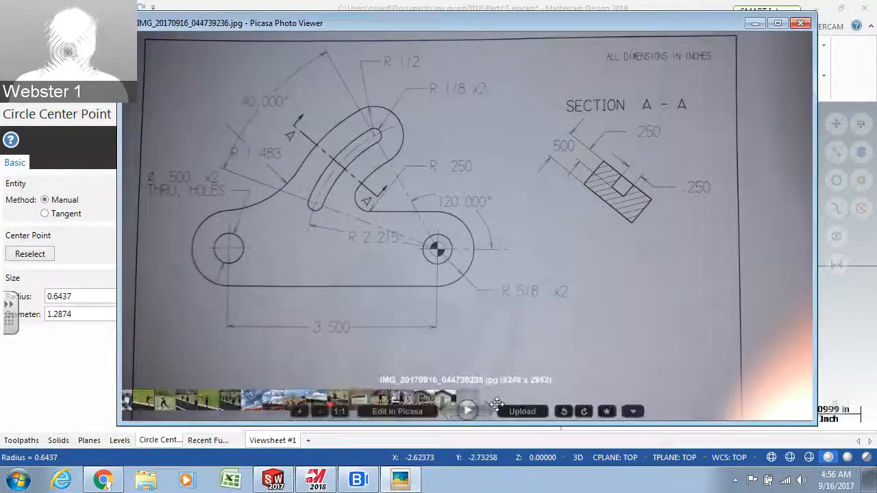
{"action": "left_click", "coordinate": [754, 24]}
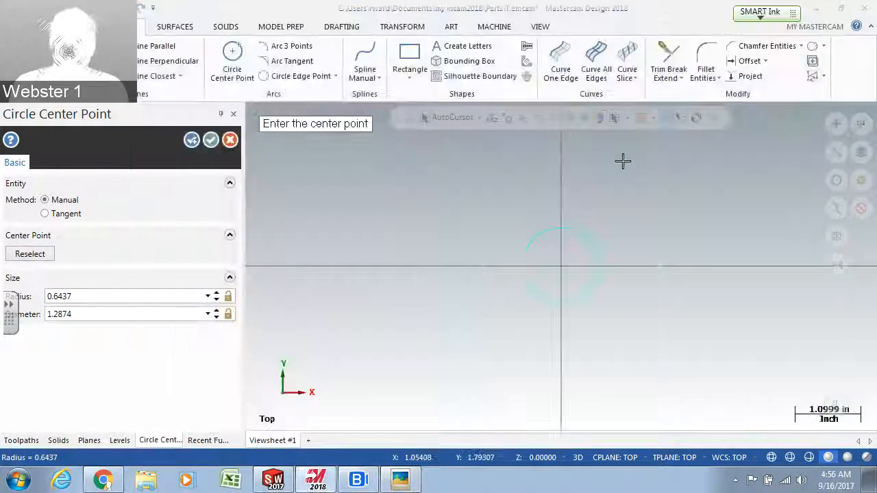
{"action": "double_click", "coordinate": [73, 313]}
{"action": "type", "text": ".5"}
{"action": "key", "text": "Return"}
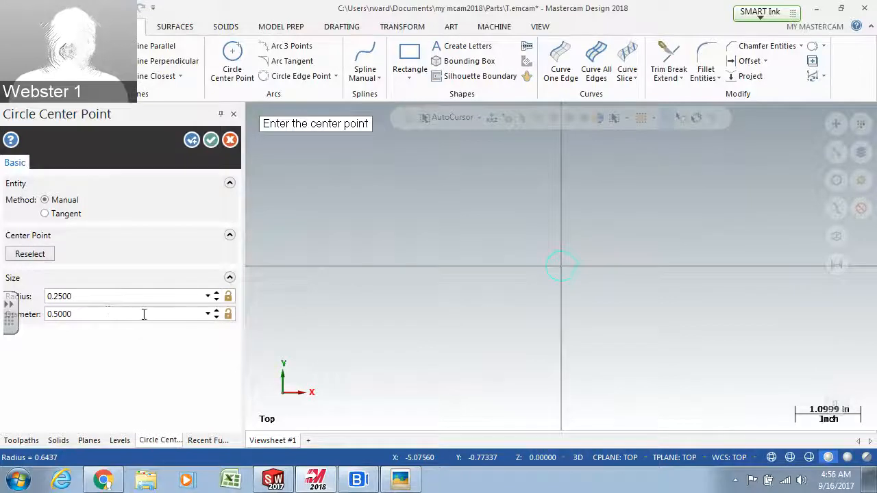
{"action": "left_click", "coordinate": [228, 314]}
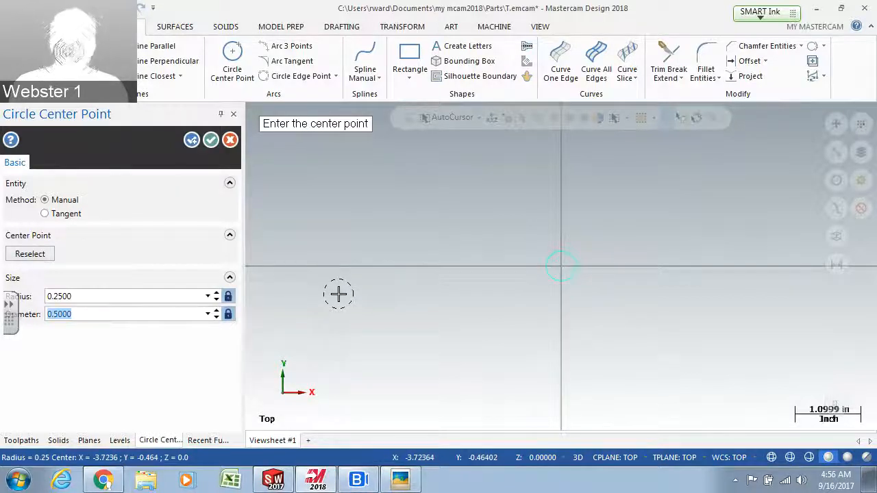
{"action": "key", "text": "BackSpace"}
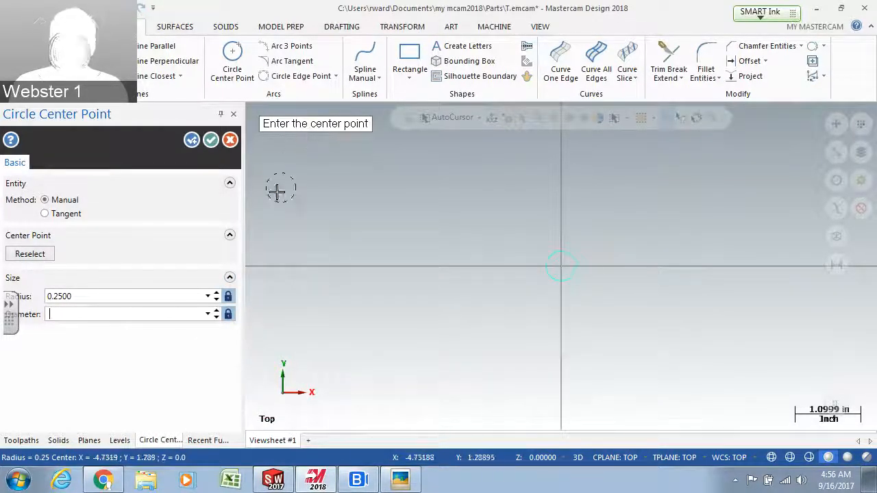
{"action": "left_click", "coordinate": [194, 141]}
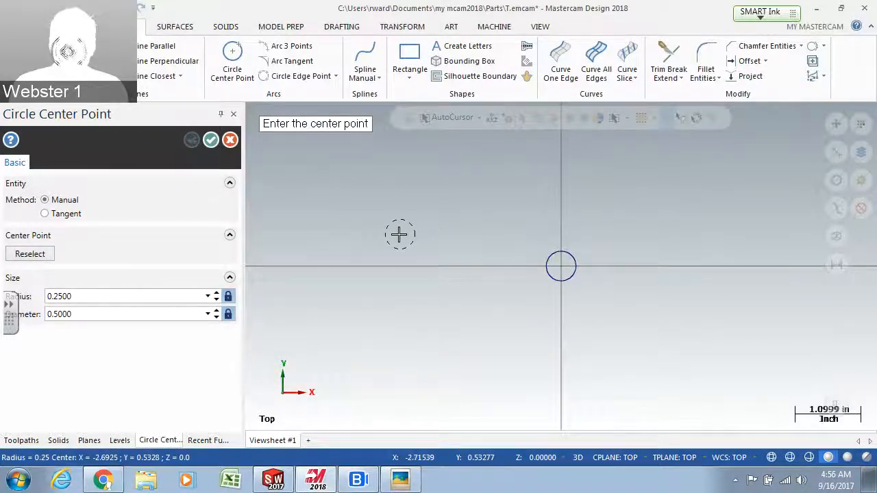
Step: Add a second circle with the locked 0.5 diameter centred at the coordinates -3.5,0
{"action": "key", "text": "space"}
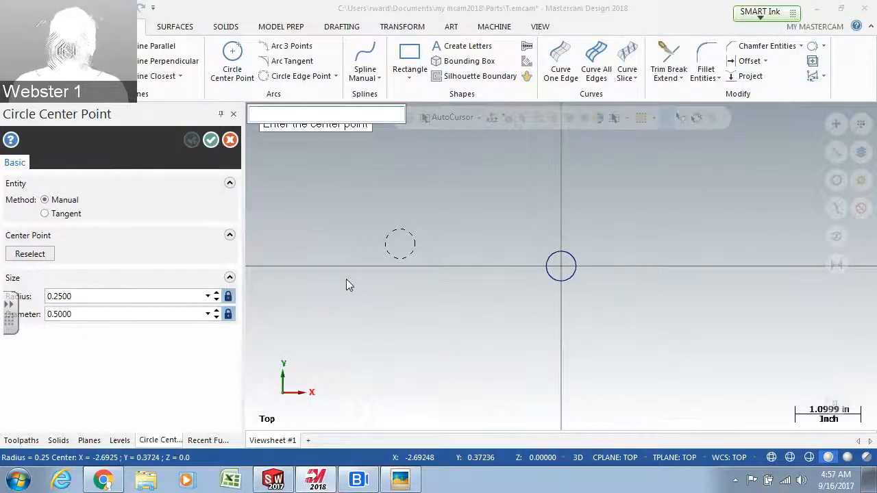
{"action": "type", "text": "-3.5"}
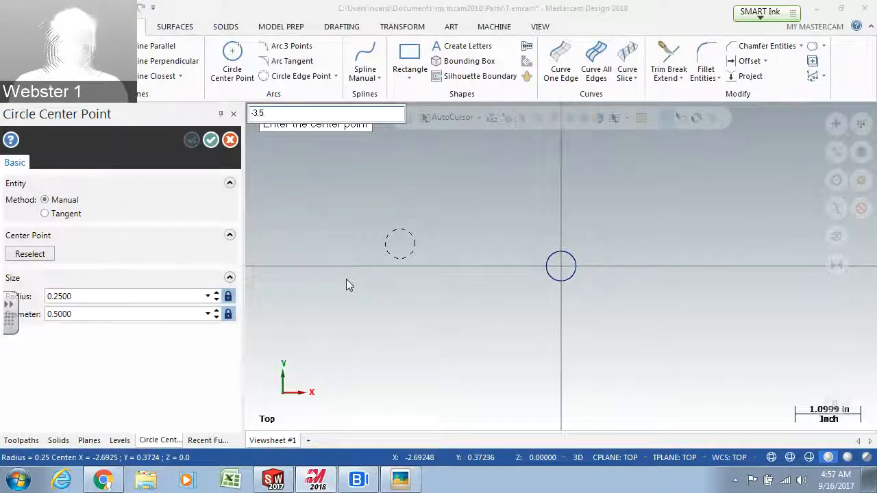
{"action": "type", "text": ",0"}
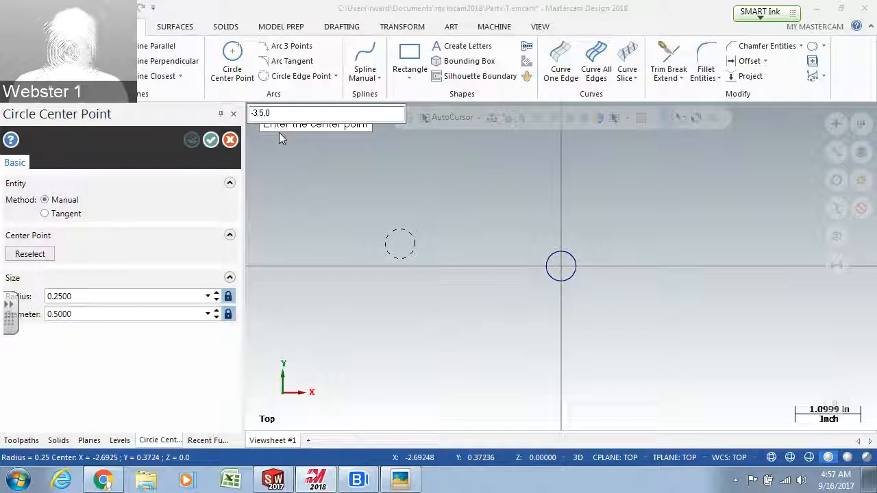
{"action": "key", "text": "Return"}
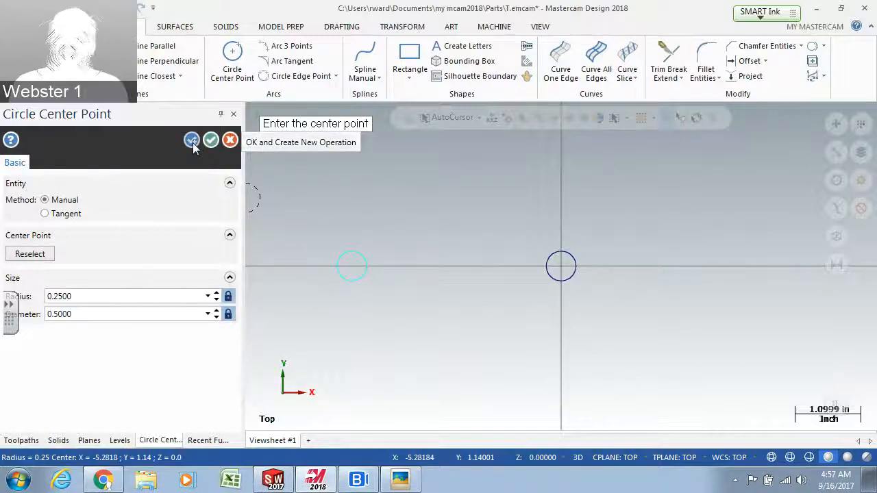
{"action": "left_click", "coordinate": [192, 140]}
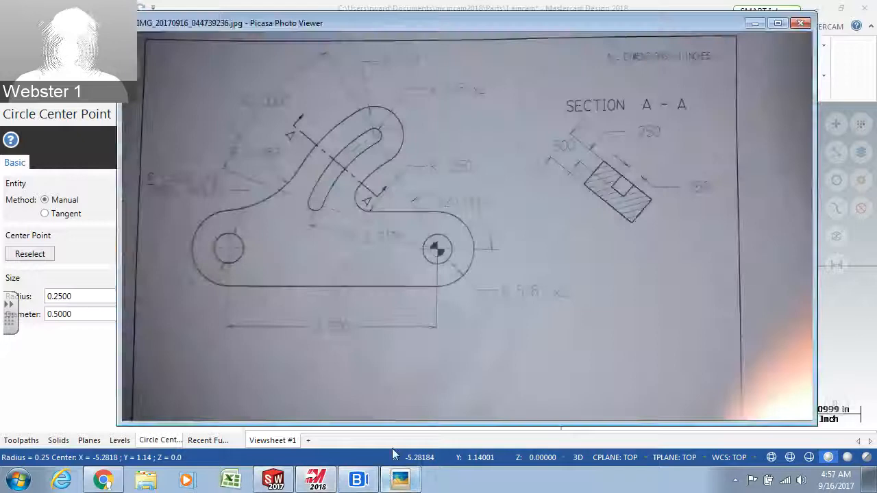
Step: Check the outer end radius in the drawing photo and enter 6.25 as the next circle's radius
{"action": "left_click", "coordinate": [400, 479]}
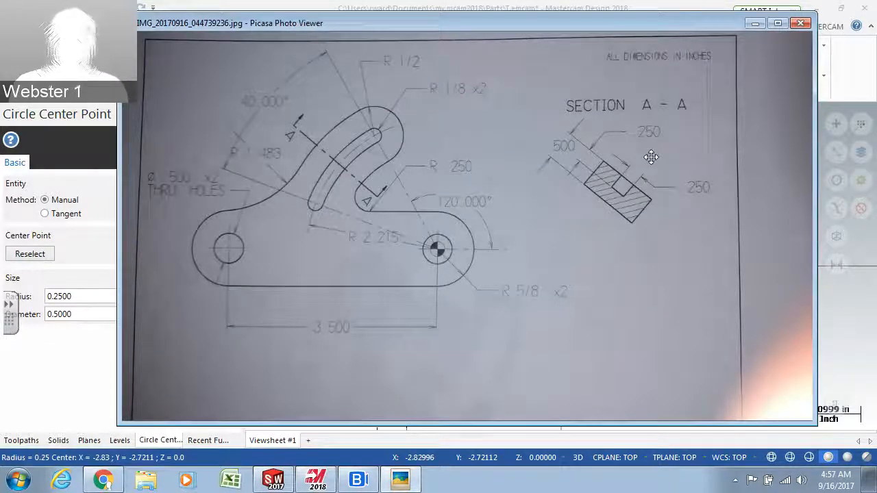
{"action": "left_click", "coordinate": [754, 23]}
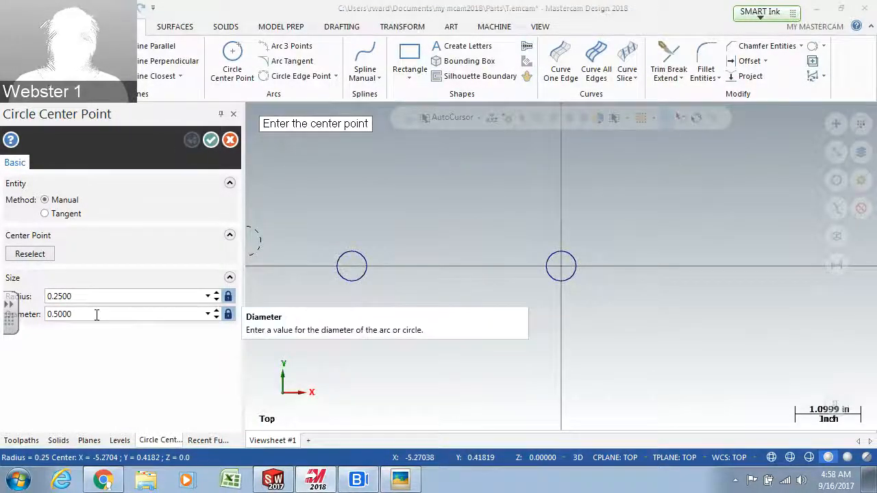
{"action": "left_click", "coordinate": [87, 296]}
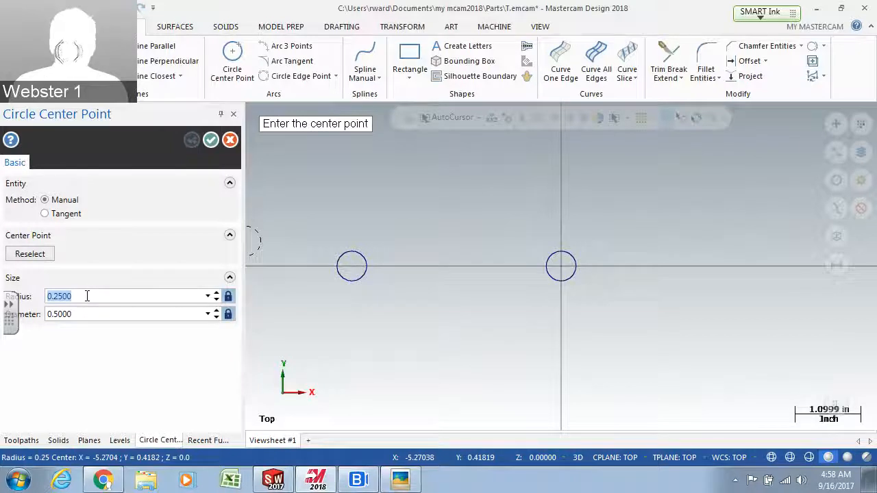
{"action": "type", "text": "6"}
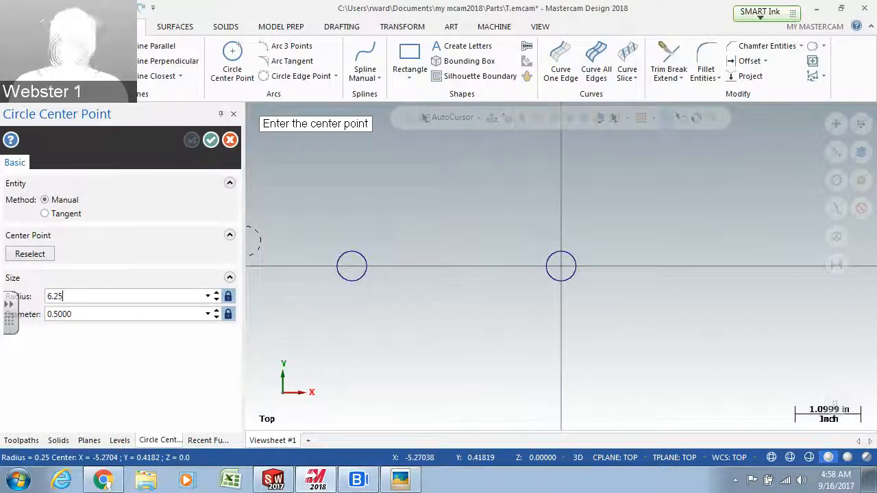
{"action": "type", "text": ".25"}
{"action": "key", "text": "Return"}
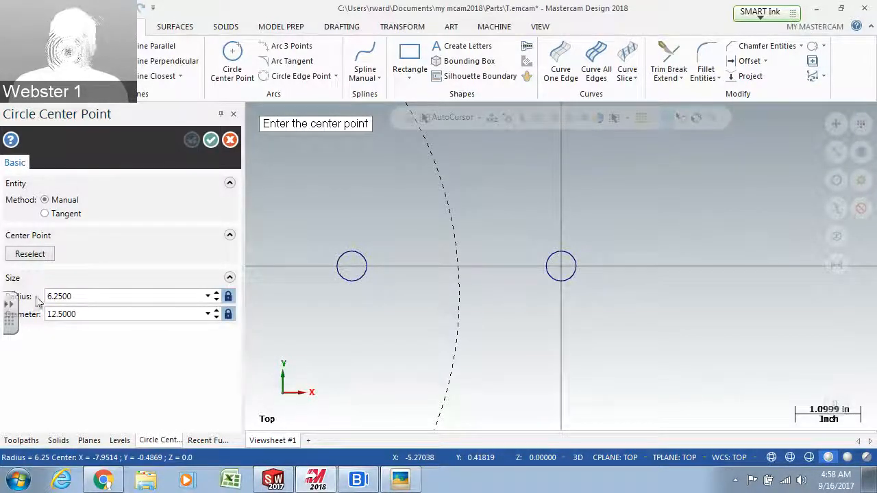
Step: Set the circle radius to 0.625 and place the circle concentric with the hole at X -3.5, finishing the circle command
{"action": "left_click_drag", "start_coordinate": [73, 297], "coordinate": [30, 296]}
{"action": "key", "text": "BackSpace"}
{"action": "type", "text": ".6"}
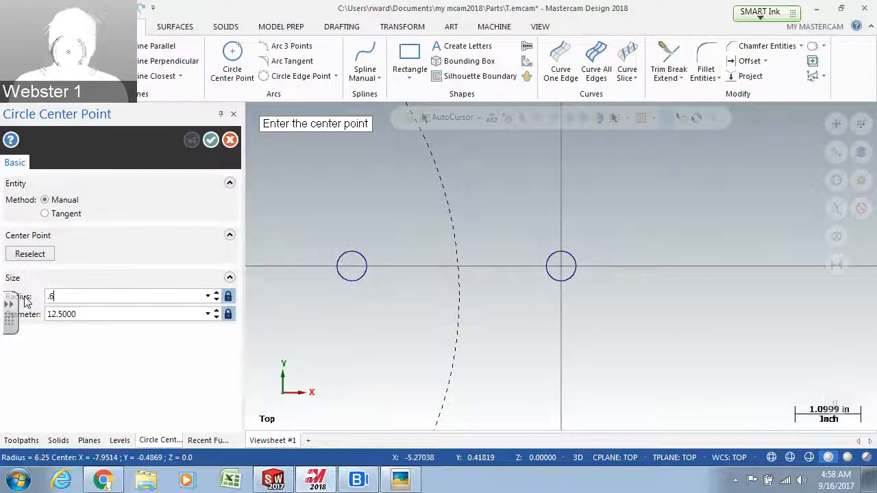
{"action": "type", "text": "25"}
{"action": "key", "text": "Return"}
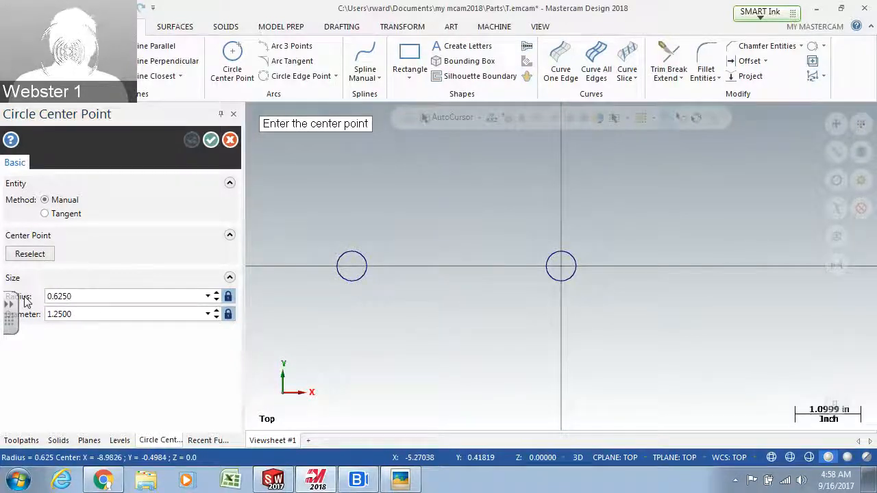
{"action": "double_click", "coordinate": [77, 295]}
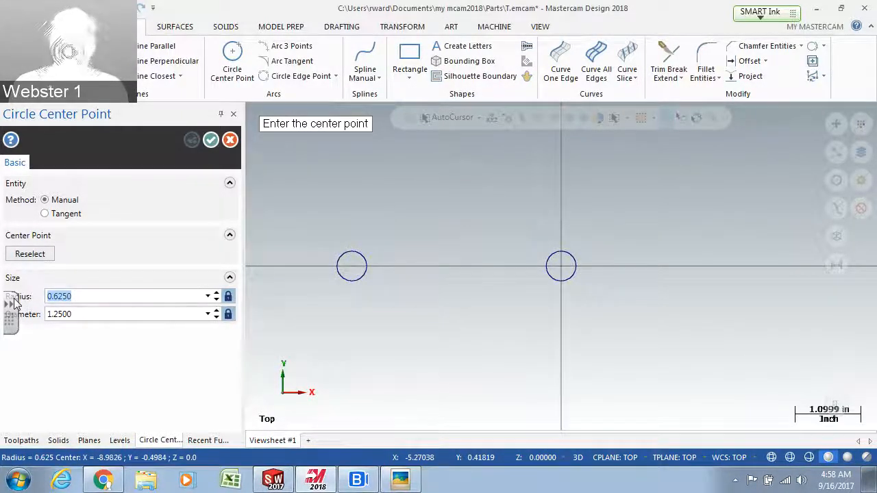
{"action": "type", "text": ".625"}
{"action": "key", "text": "Return"}
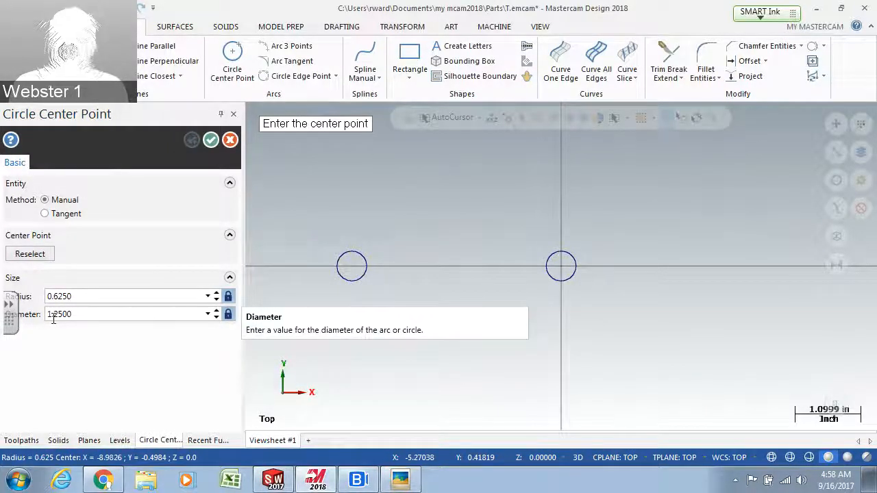
{"action": "left_click", "coordinate": [351, 267]}
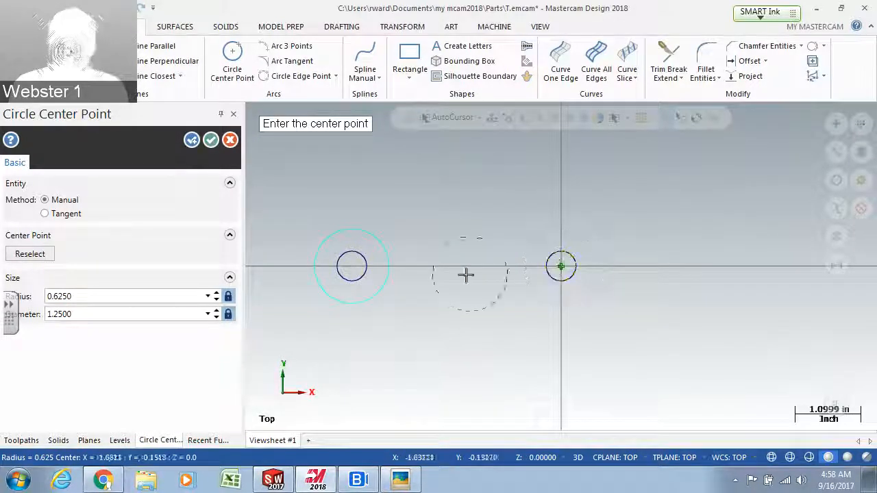
{"action": "left_click", "coordinate": [210, 140]}
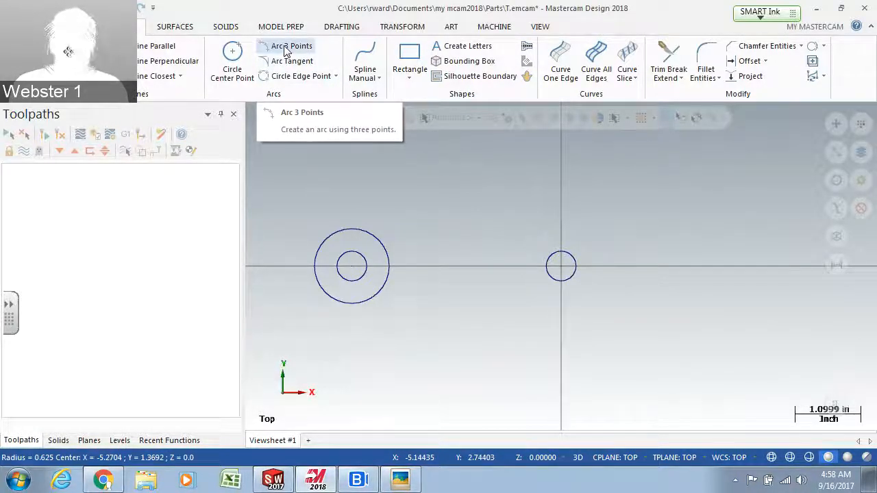
Step: Start a polar arc and set its radius to 0.625
{"action": "left_click", "coordinate": [307, 52]}
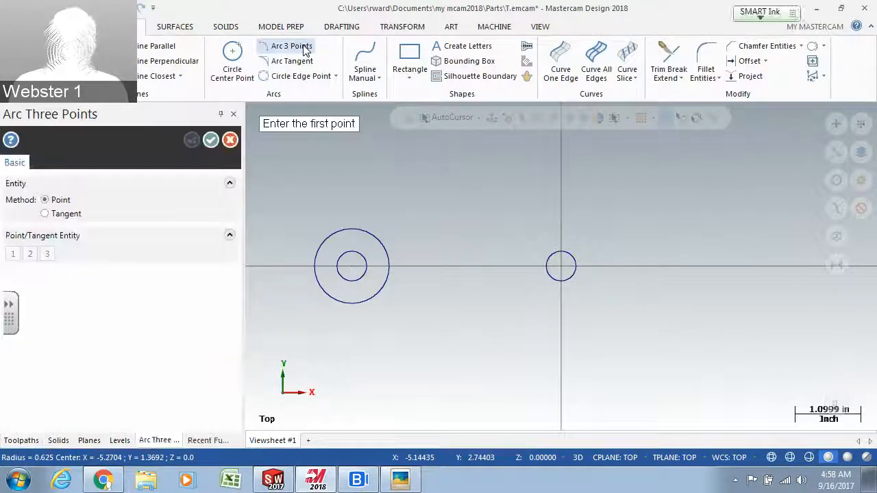
{"action": "left_click", "coordinate": [211, 140]}
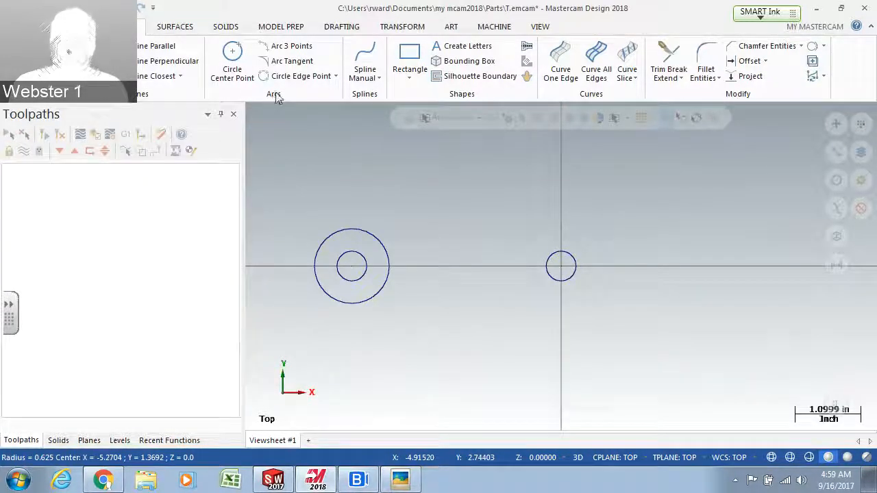
{"action": "left_click", "coordinate": [336, 77]}
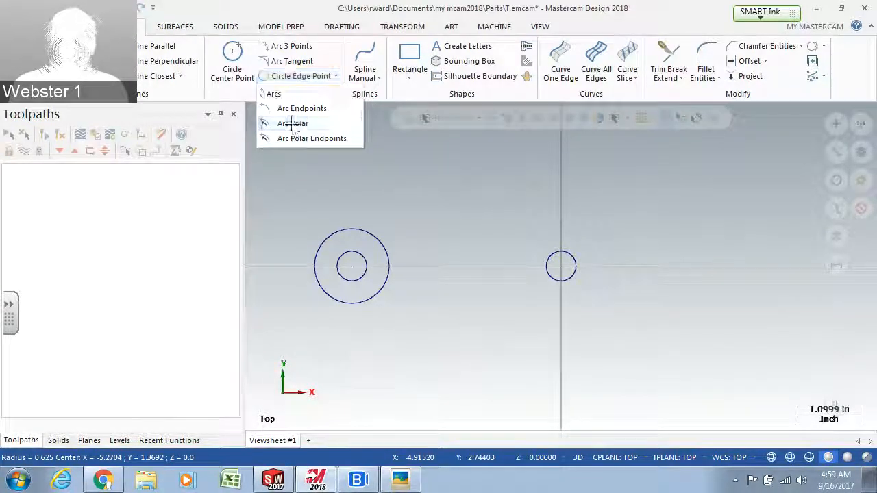
{"action": "left_click", "coordinate": [293, 124]}
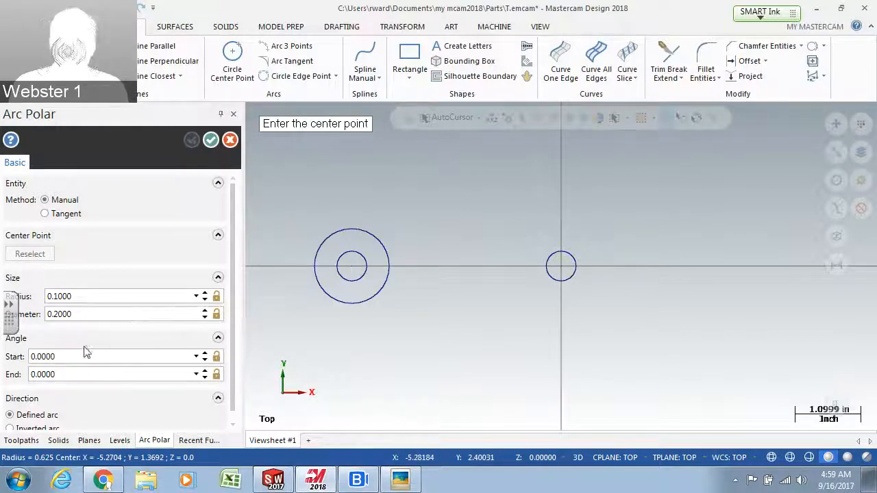
{"action": "double_click", "coordinate": [86, 296]}
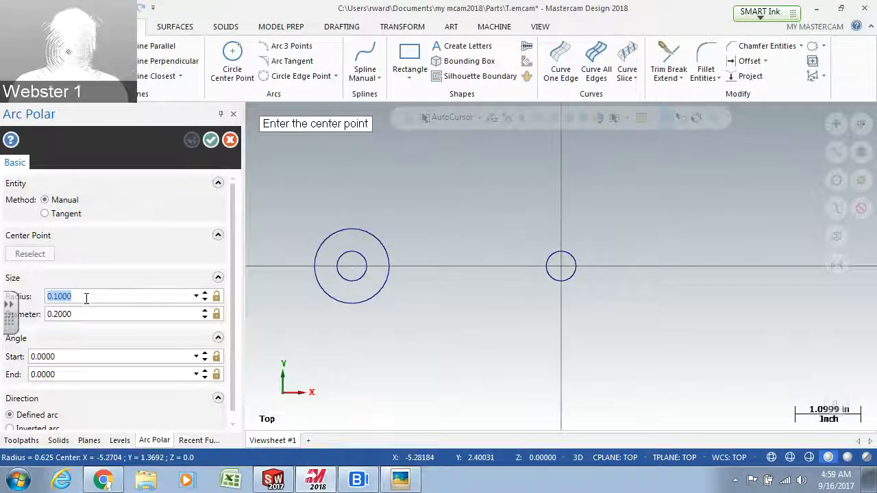
{"action": "key", "text": "BackSpace"}
{"action": "type", "text": ".625"}
{"action": "key", "text": "Return"}
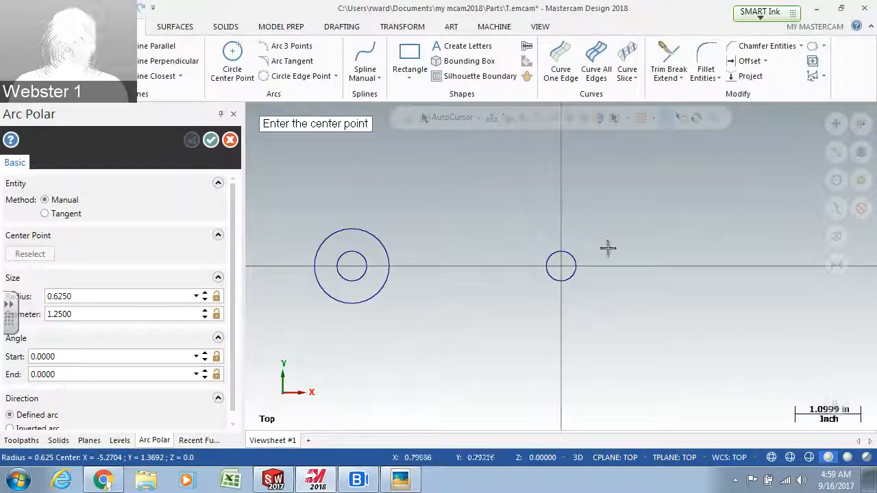
Step: Set the arc's start angle to 270 and end angle to 90, place it centred on the origin hole and accept it
{"action": "left_click", "coordinate": [107, 355]}
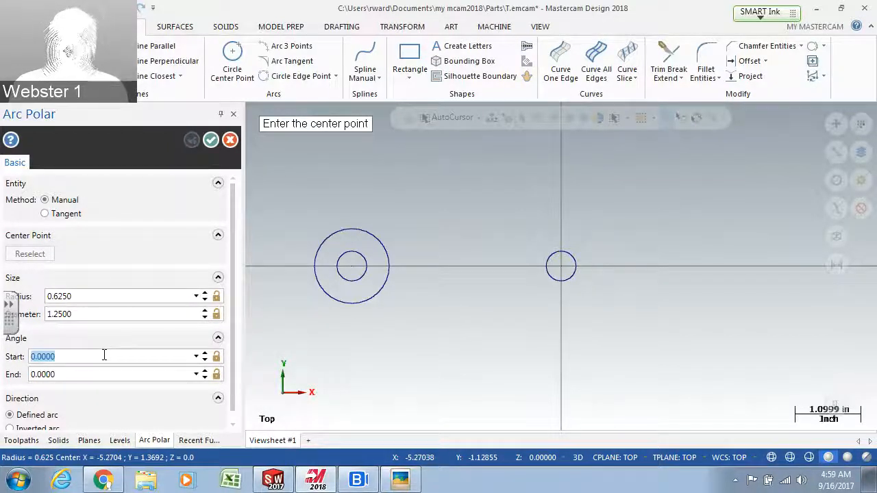
{"action": "type", "text": "270"}
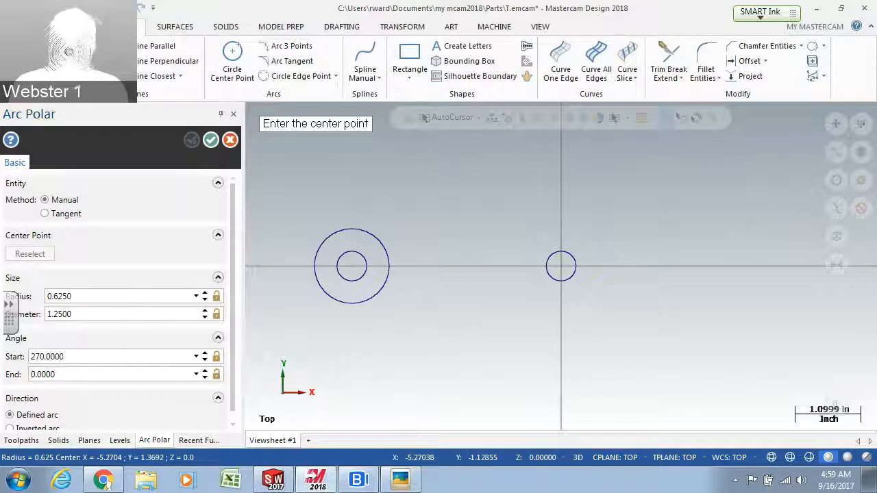
{"action": "left_click", "coordinate": [82, 374]}
{"action": "type", "text": "90"}
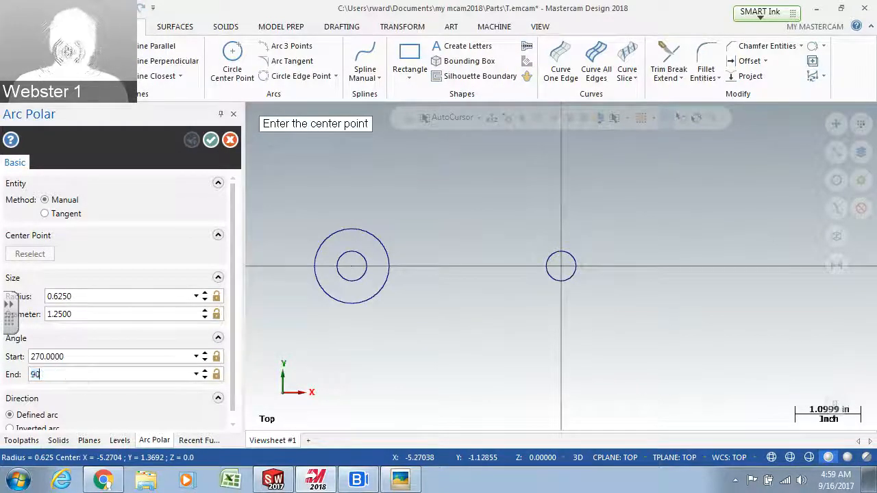
{"action": "type", "text": ".0"}
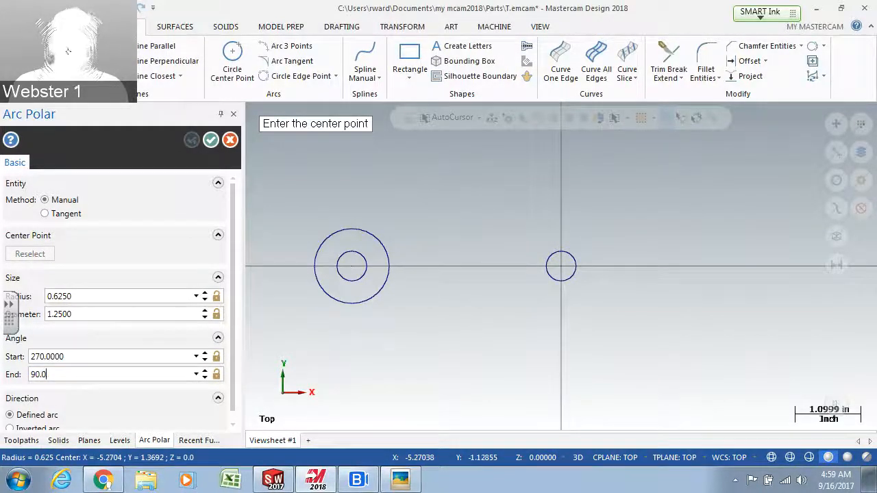
{"action": "key", "text": "Return"}
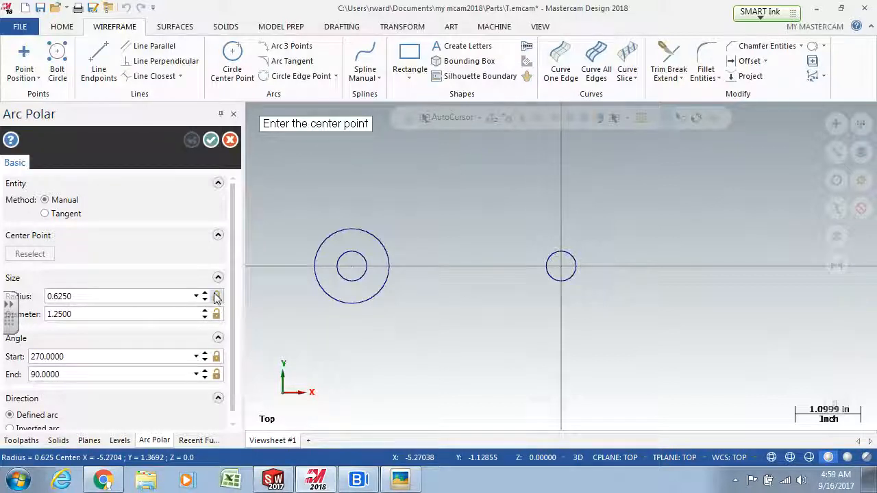
{"action": "scroll", "coordinate": [230, 292], "scroll_direction": "down", "scroll_amount": 1}
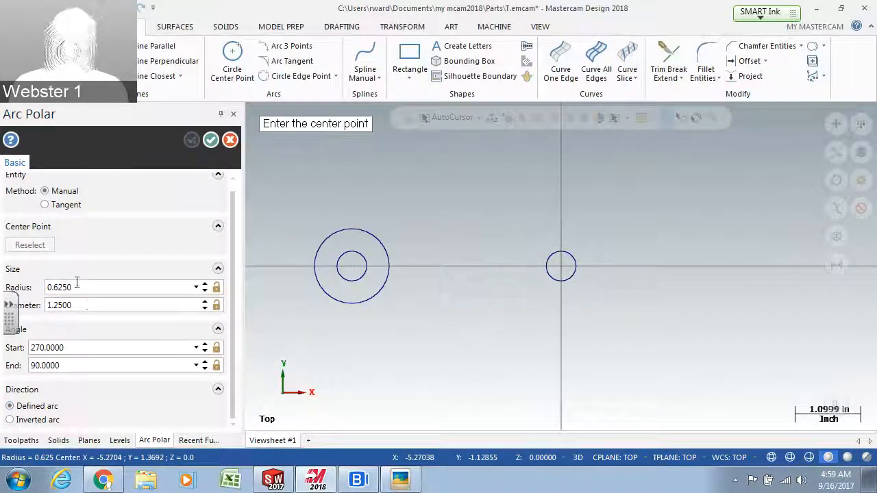
{"action": "left_click", "coordinate": [561, 266]}
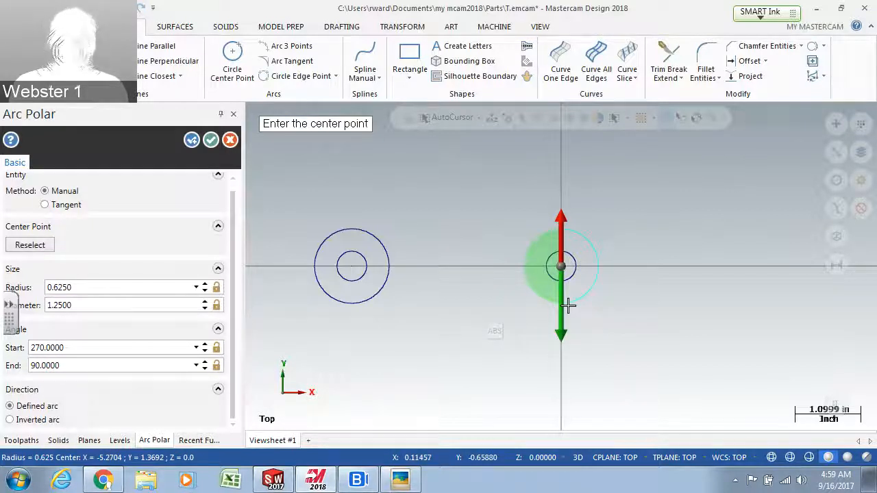
{"action": "left_click", "coordinate": [211, 141]}
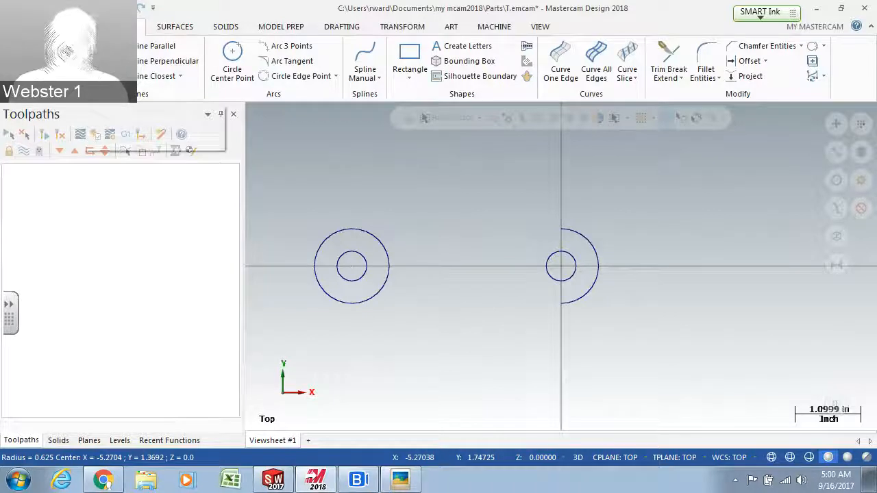
Step: Draw a 3.5 line joining the bottoms of both end outlines and a horizontal line about 2.46 long leftward from the right arc's upper end
{"action": "left_click", "coordinate": [349, 304]}
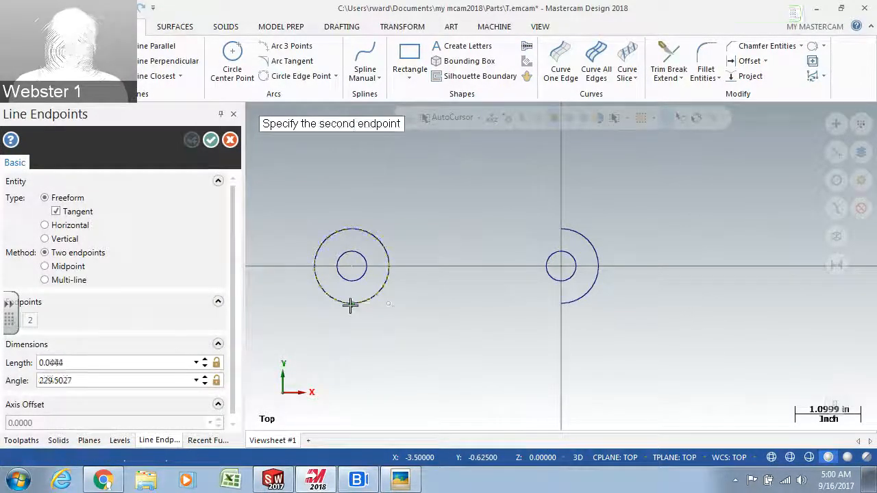
{"action": "left_click", "coordinate": [561, 303]}
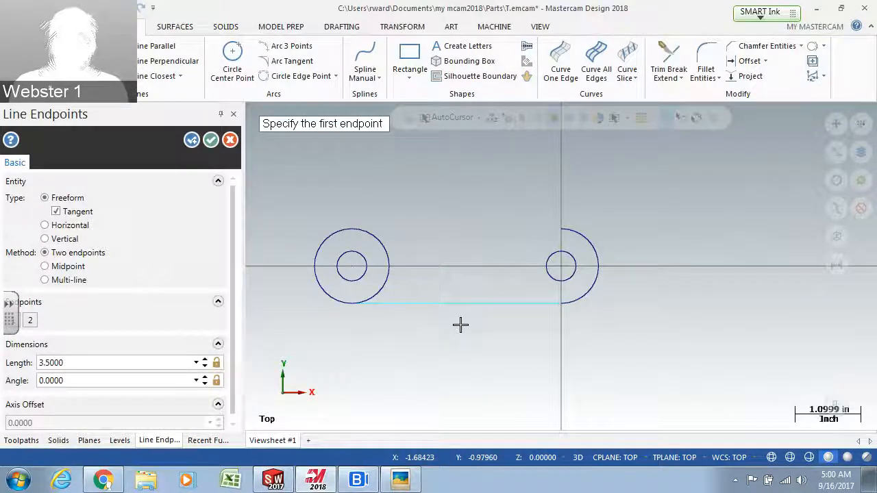
{"action": "left_click", "coordinate": [562, 228]}
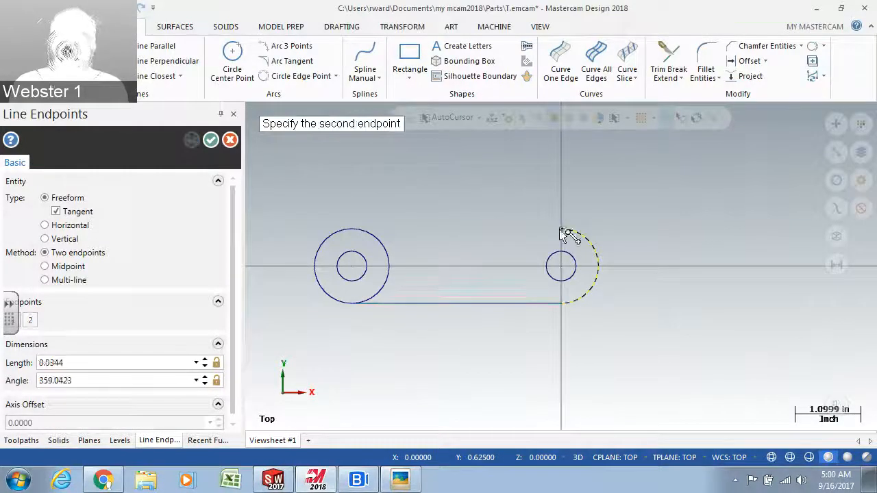
{"action": "left_click", "coordinate": [414, 232]}
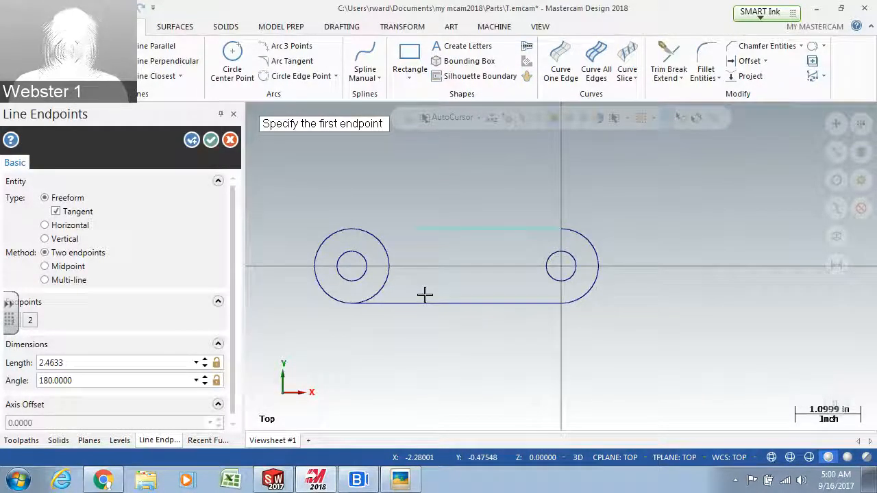
Step: Check the curved slot's centreline radius and angles in the drawing photo, then return to the wireframe
{"action": "left_click", "coordinate": [400, 480]}
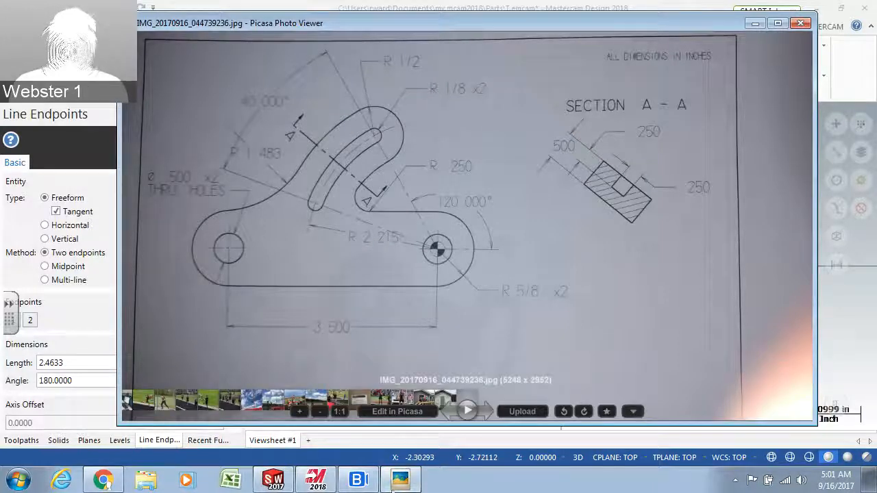
{"action": "left_click", "coordinate": [754, 24]}
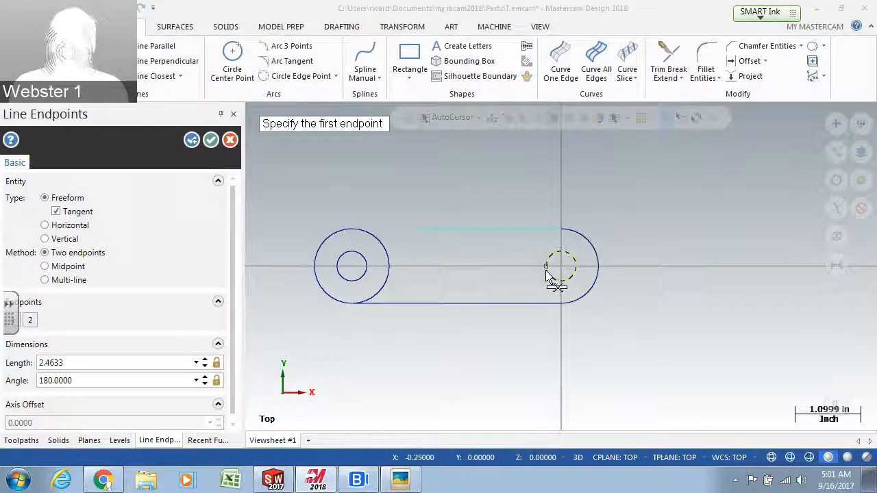
{"action": "scroll", "coordinate": [545, 269], "scroll_direction": "up", "scroll_amount": 1}
{"action": "scroll", "coordinate": [547, 269], "scroll_direction": "down", "scroll_amount": 1}
{"action": "scroll", "coordinate": [354, 153], "scroll_direction": "down", "scroll_amount": 1}
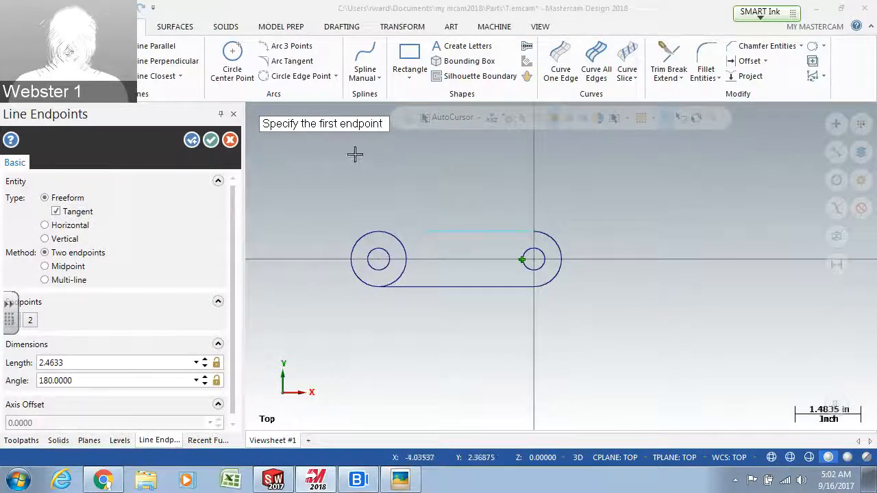
{"action": "scroll", "coordinate": [353, 161], "scroll_direction": "up", "scroll_amount": 2}
{"action": "scroll", "coordinate": [352, 162], "scroll_direction": "up", "scroll_amount": 1}
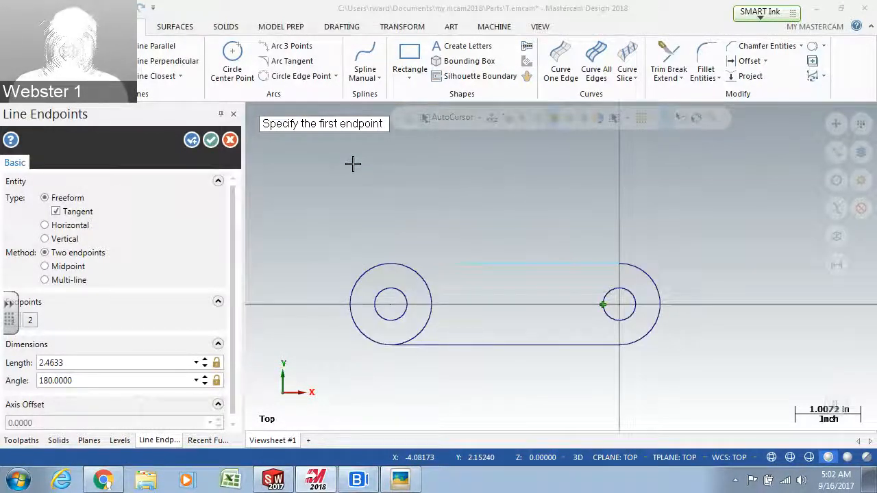
{"action": "left_click", "coordinate": [336, 76]}
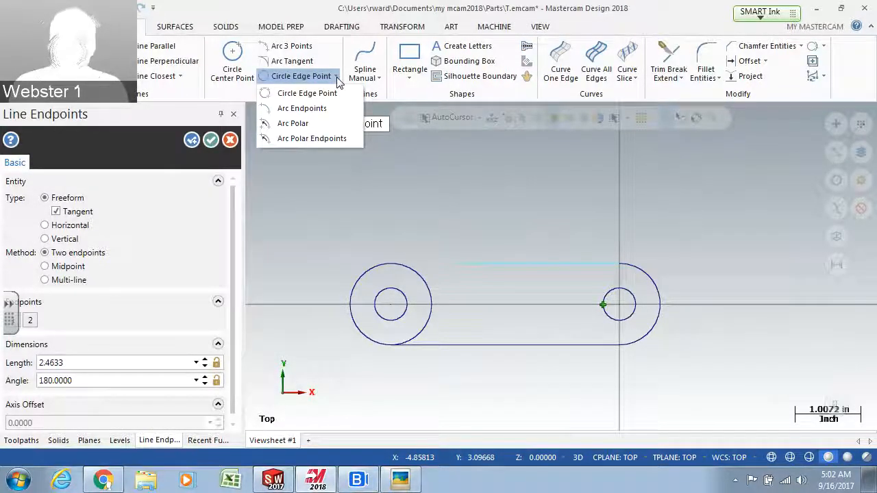
{"action": "left_click", "coordinate": [297, 110]}
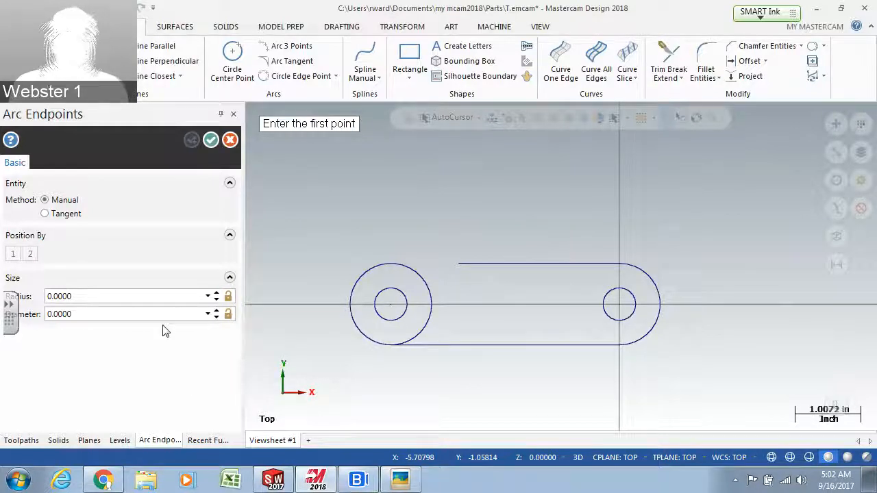
{"action": "left_click", "coordinate": [137, 299]}
{"action": "type", "text": "2.215"}
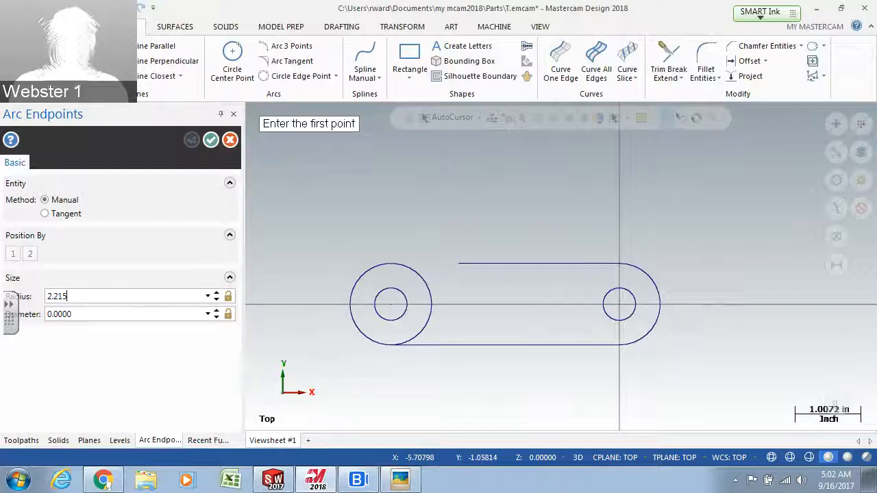
{"action": "key", "text": "Return"}
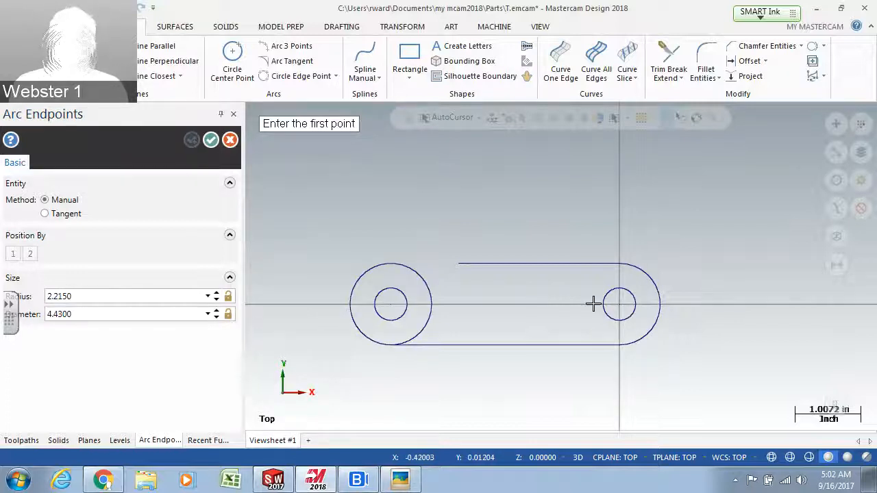
{"action": "left_click", "coordinate": [619, 305]}
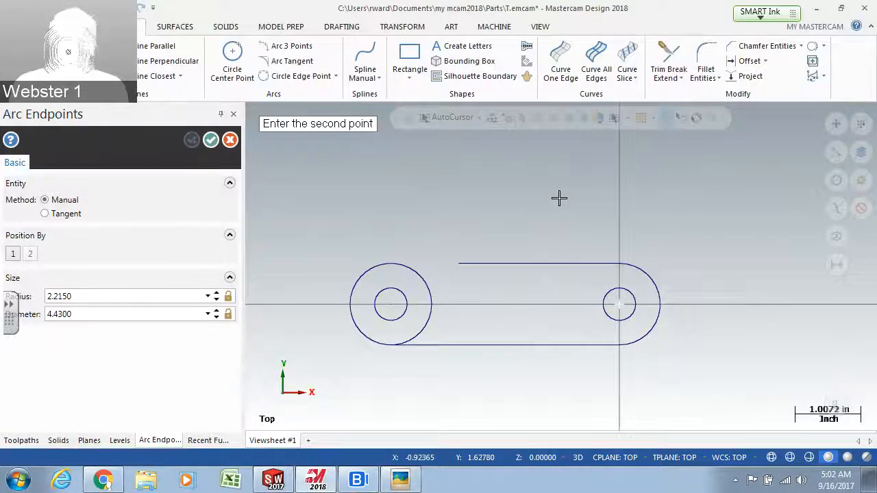
{"action": "left_click", "coordinate": [485, 285]}
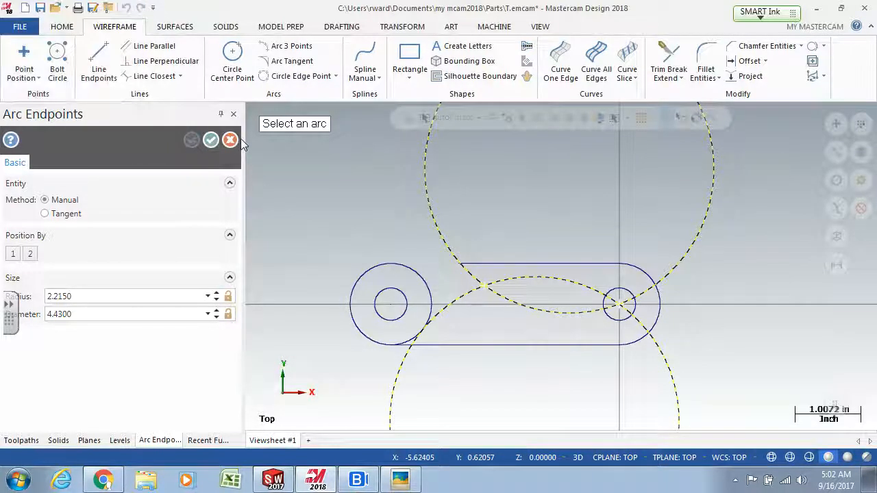
{"action": "key", "text": "Escape"}
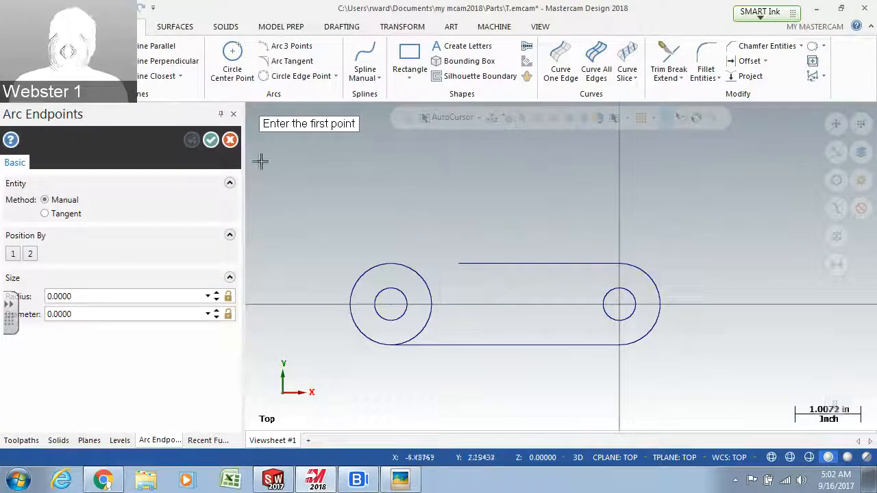
{"action": "left_click", "coordinate": [230, 139]}
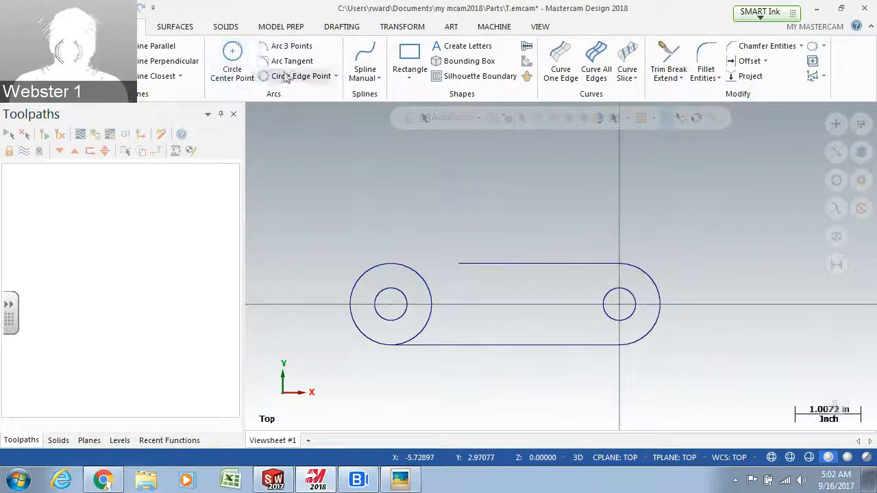
Step: Sketch a polar arc centred on the origin hole, with radius about 2.58, from about 118.6° to about 173°
{"action": "left_click", "coordinate": [336, 77]}
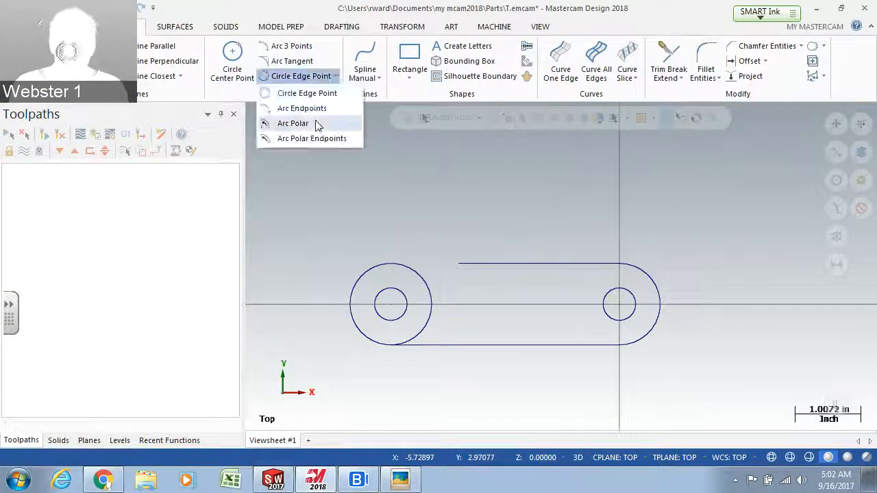
{"action": "left_click", "coordinate": [308, 123]}
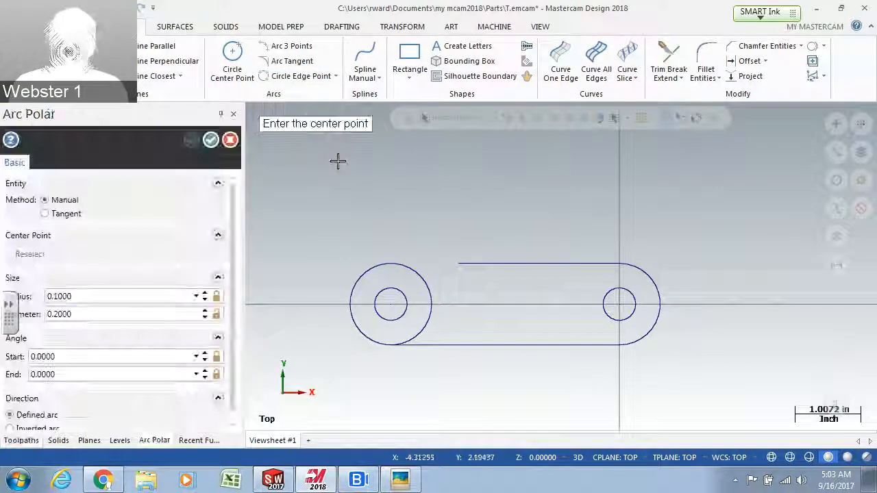
{"action": "left_click", "coordinate": [619, 305]}
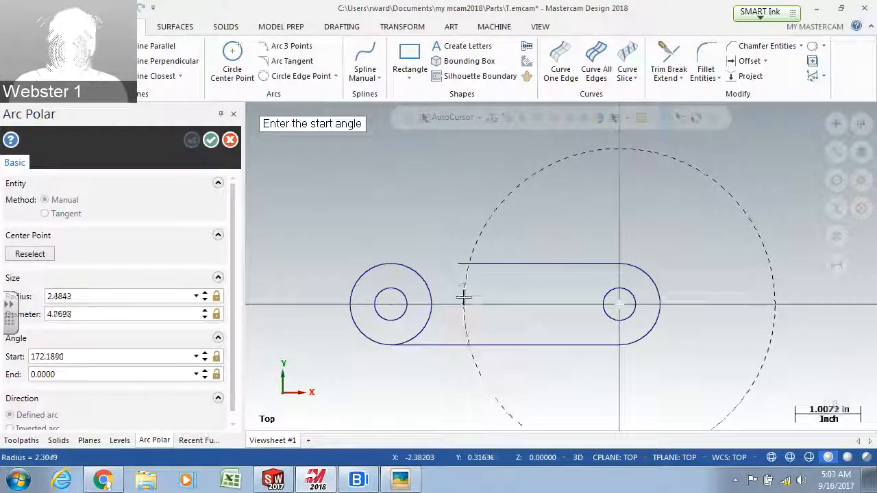
{"action": "left_click", "coordinate": [539, 156]}
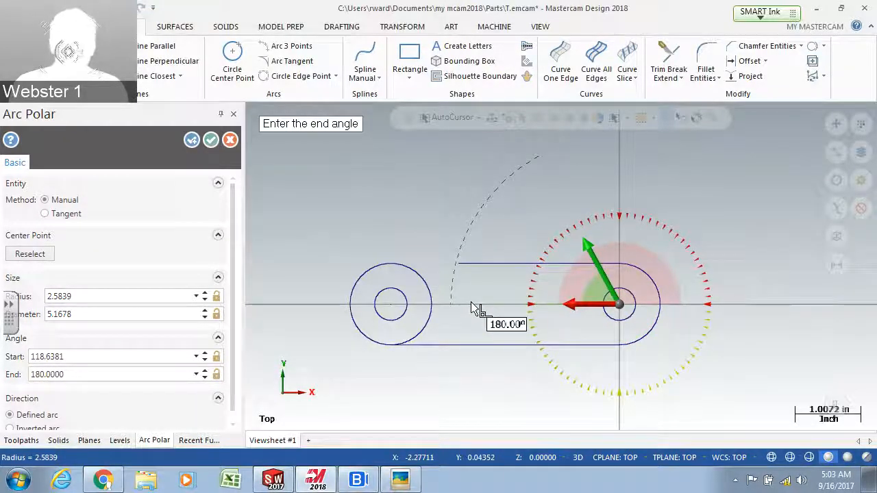
{"action": "left_click", "coordinate": [455, 284]}
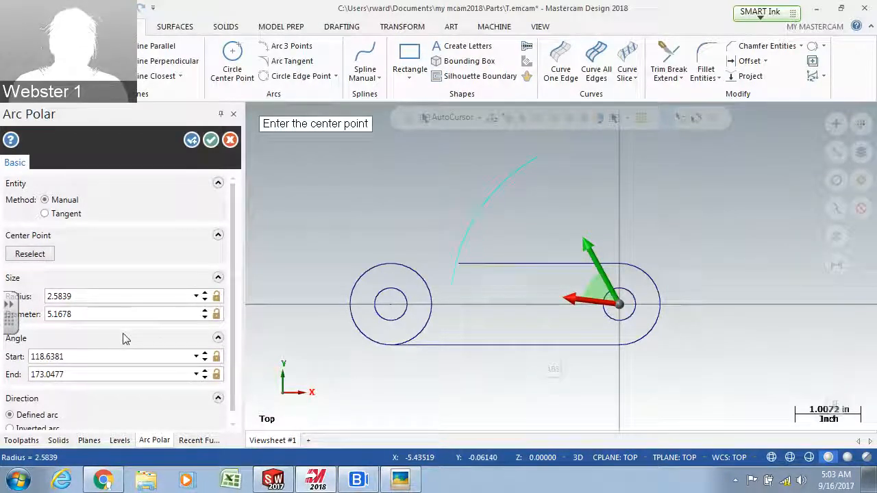
Step: Set the slot centreline arc's radius to 2.215 and accept the arc
{"action": "double_click", "coordinate": [80, 296]}
{"action": "type", "text": "2"}
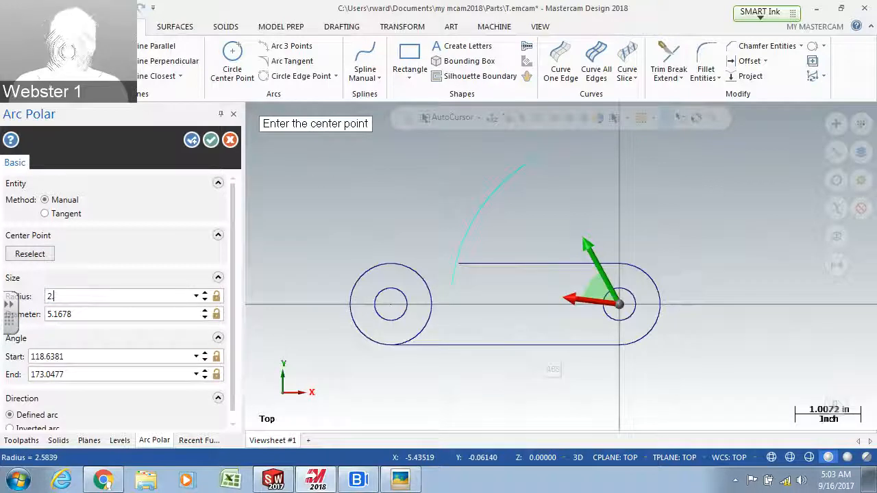
{"action": "type", "text": ".215"}
{"action": "key", "text": "Return"}
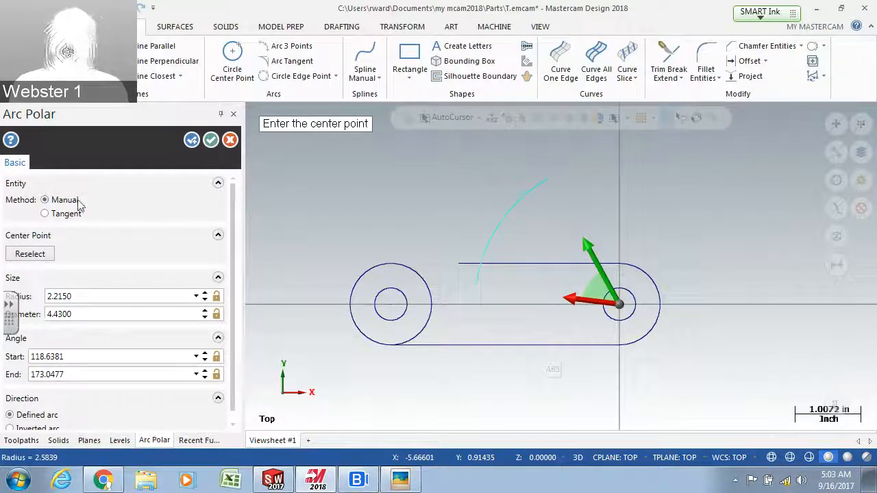
{"action": "left_click", "coordinate": [214, 142]}
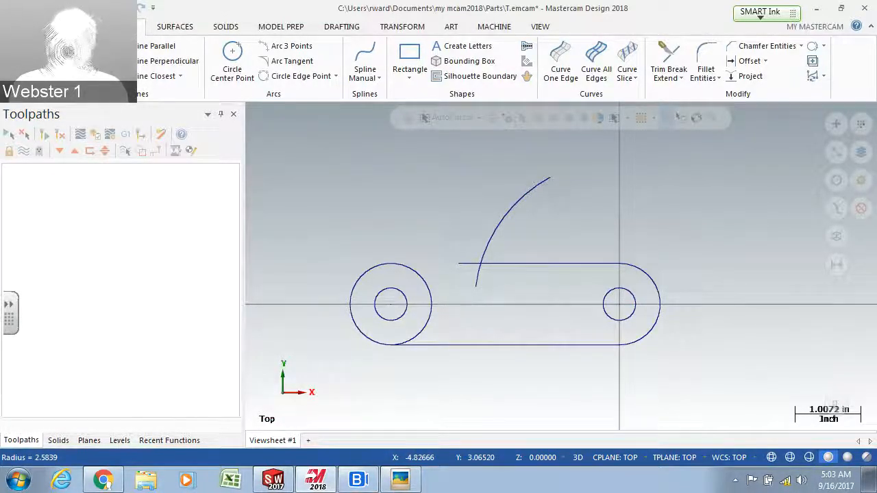
Step: Change the slot arc to the long-short dashed centreline style and make that the current line style for new geometry
{"action": "left_click", "coordinate": [54, 26]}
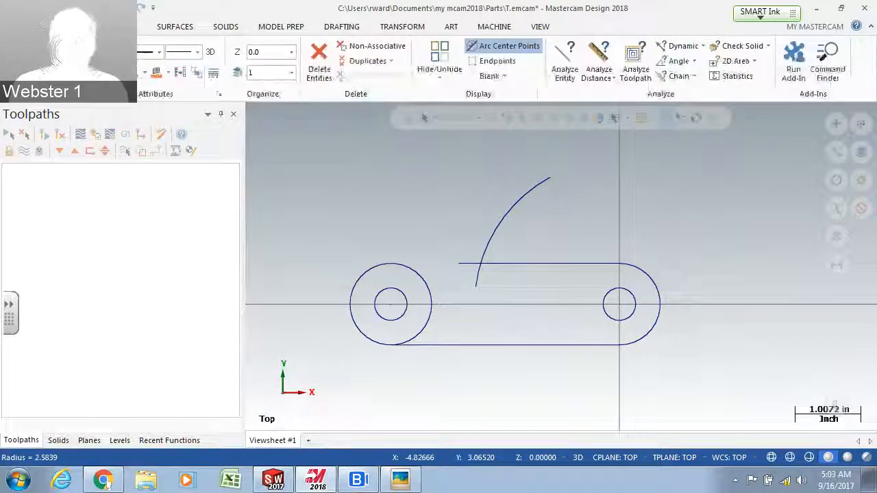
{"action": "left_click", "coordinate": [506, 220]}
{"action": "left_click", "coordinate": [160, 53]}
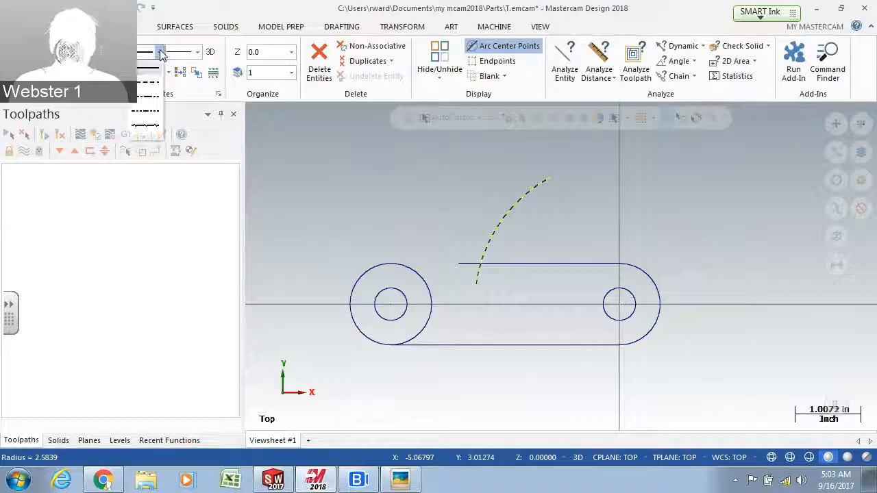
{"action": "left_click", "coordinate": [151, 97]}
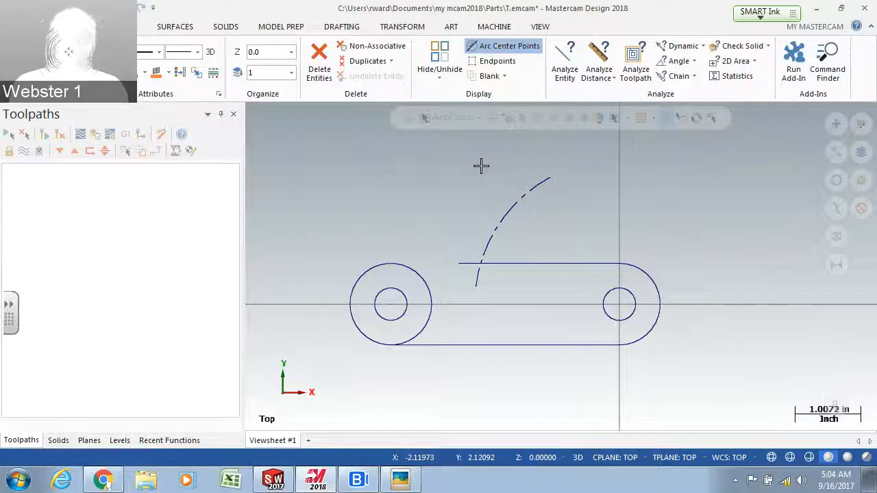
{"action": "left_click", "coordinate": [158, 53]}
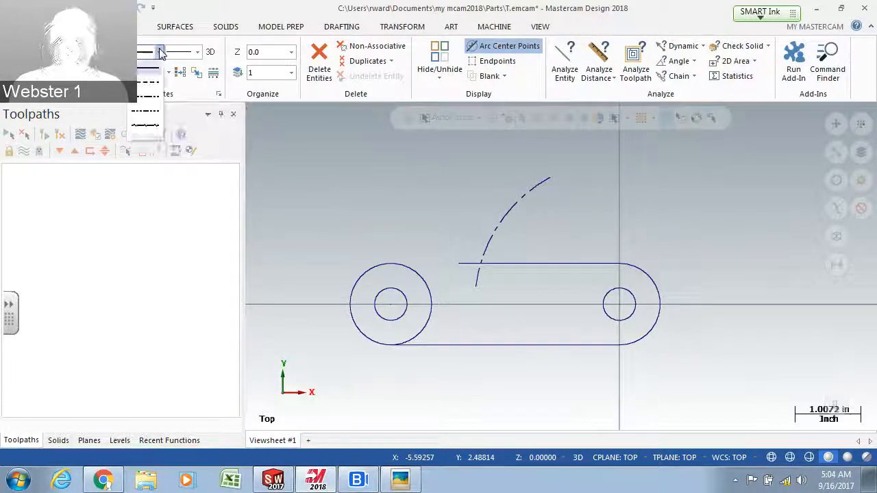
{"action": "left_click", "coordinate": [149, 95]}
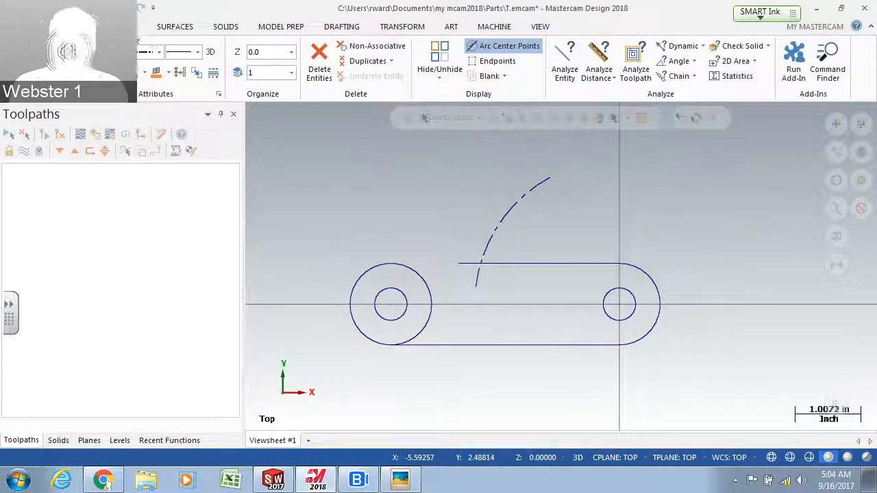
Step: Sketch a centreline about 2.98 long from the origin hole's centre, up and leftward across the slot arc near its upper end
{"action": "left_click", "coordinate": [122, 26]}
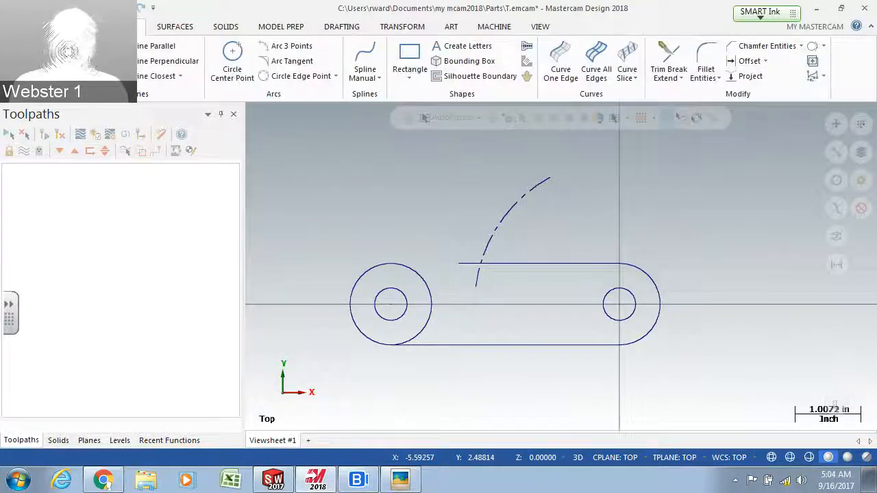
{"action": "left_click", "coordinate": [93, 61]}
{"action": "left_click", "coordinate": [618, 305]}
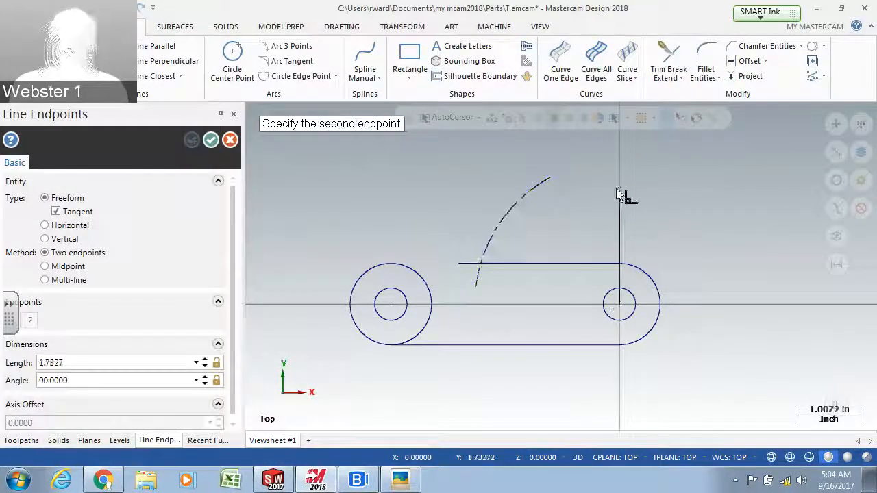
{"action": "left_click", "coordinate": [497, 152]}
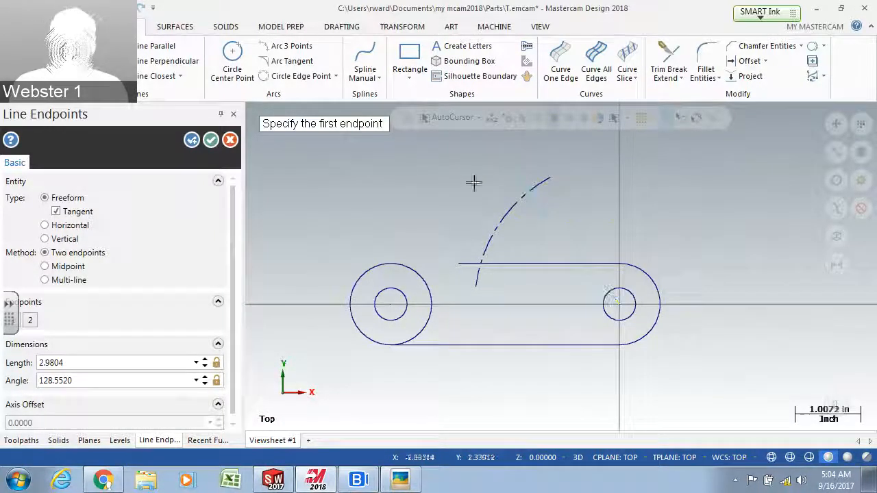
Step: Set the line's angle to 90+40 and check it against the slot angles in the drawing photo
{"action": "double_click", "coordinate": [95, 383]}
{"action": "type", "text": "90"}
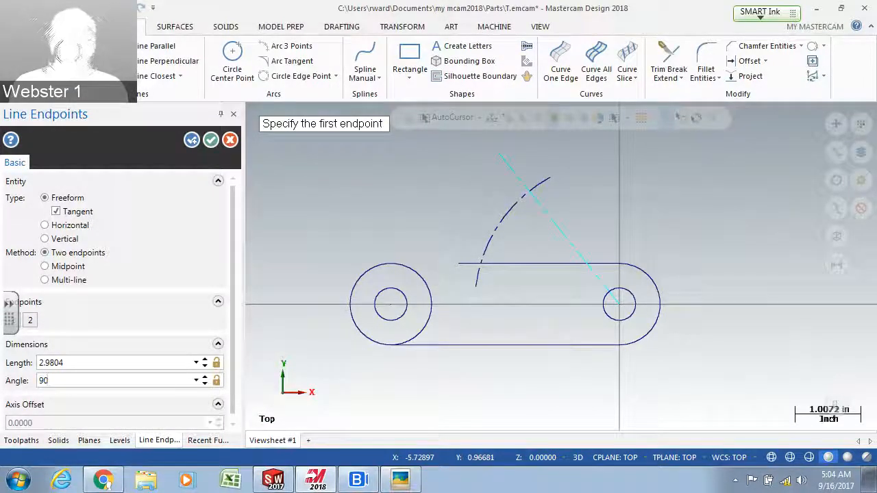
{"action": "type", "text": "+40"}
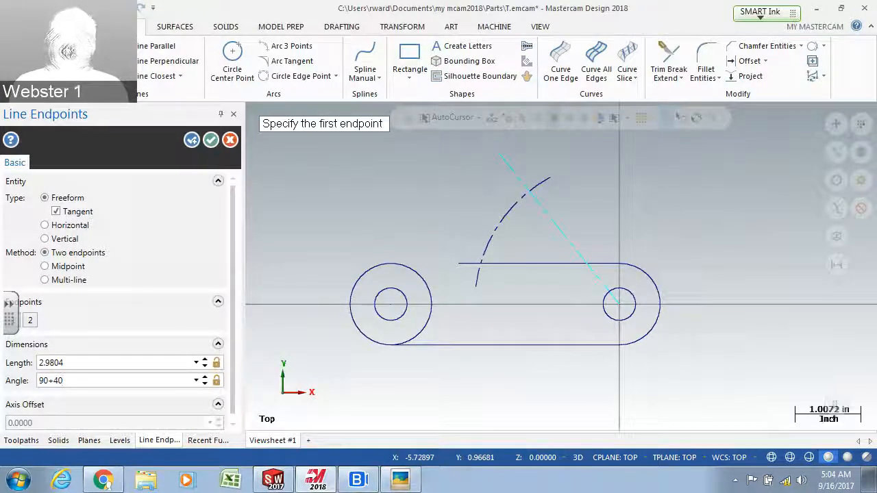
{"action": "left_click", "coordinate": [389, 485]}
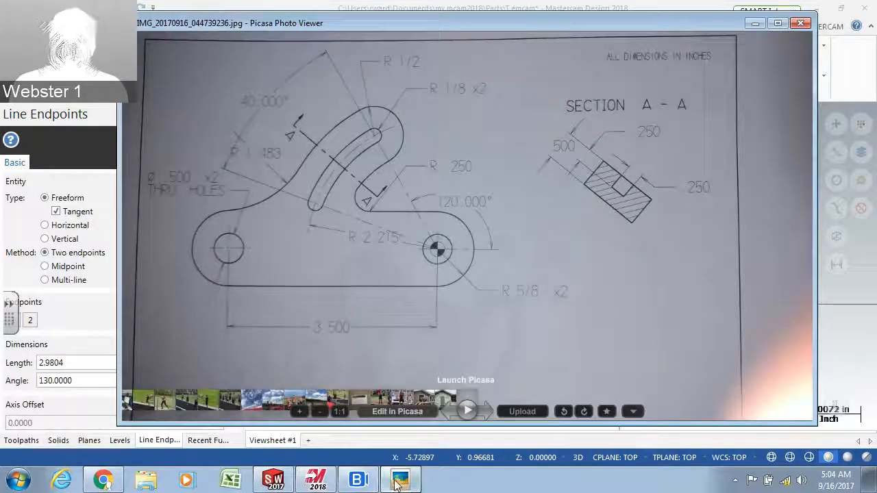
{"action": "left_click", "coordinate": [754, 25]}
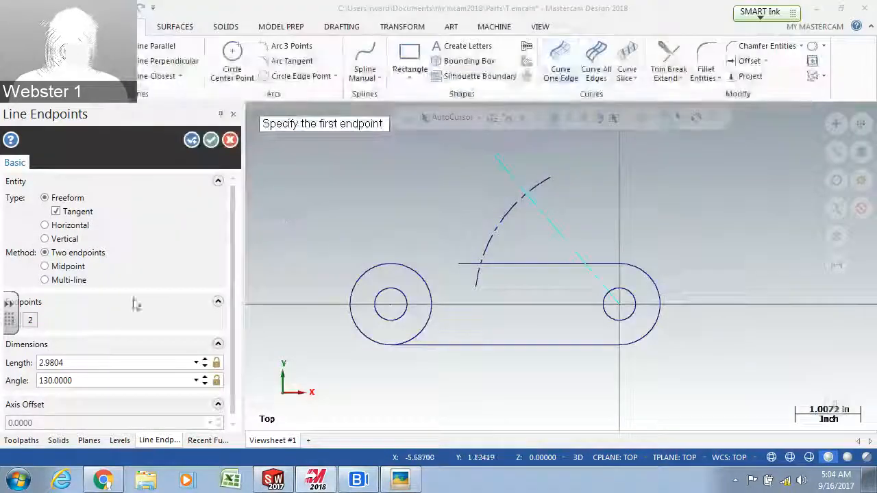
Step: Set the line's angle to 120 and accept it, keeping the line command active
{"action": "left_click_drag", "start_coordinate": [73, 380], "coordinate": [32, 383]}
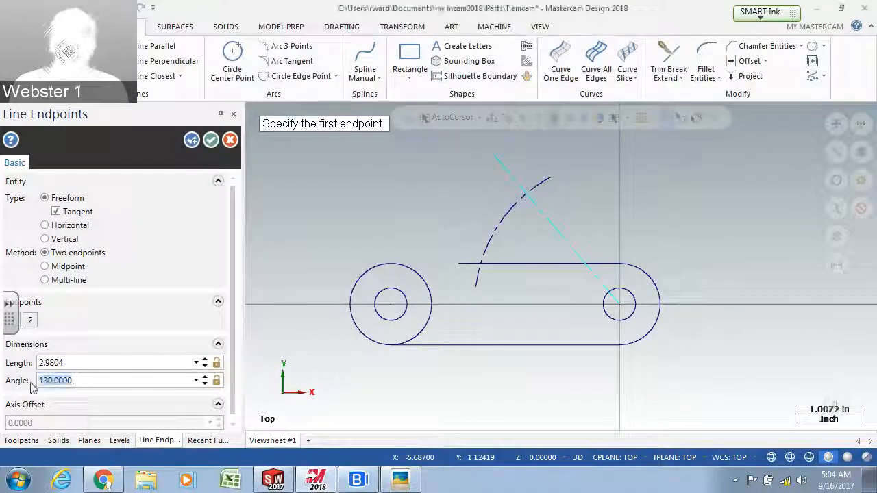
{"action": "type", "text": "120"}
{"action": "key", "text": "Return"}
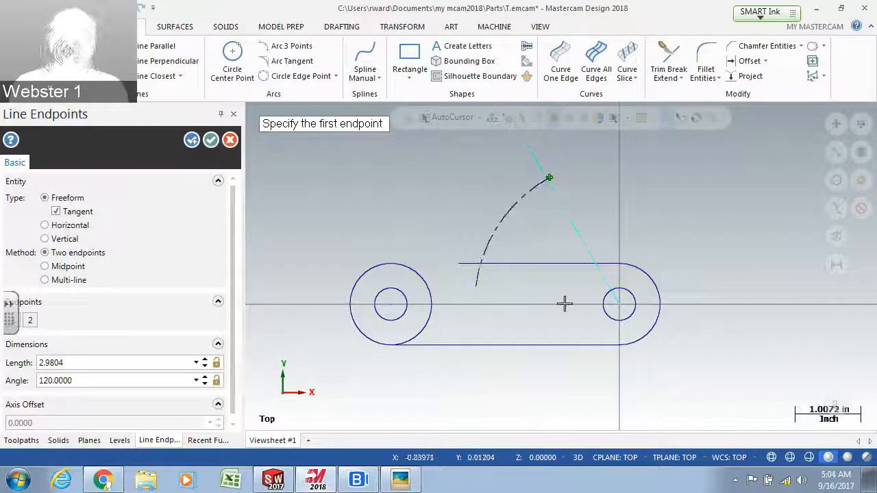
{"action": "left_click", "coordinate": [194, 141]}
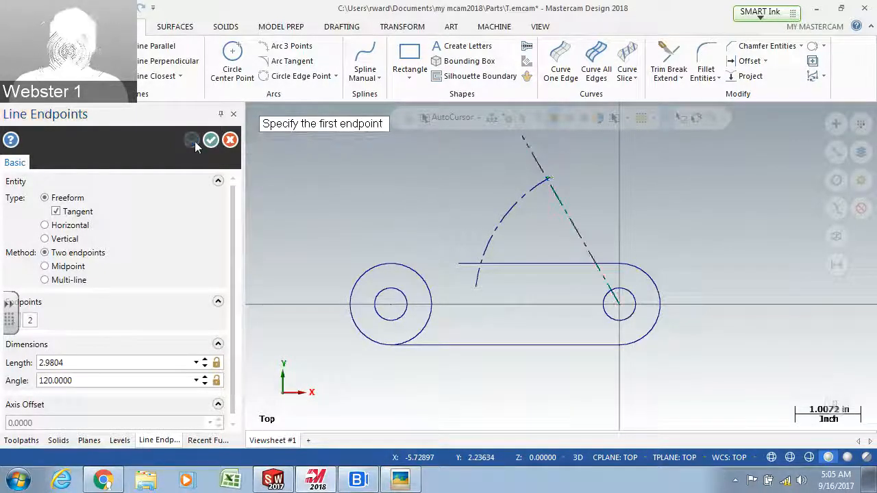
Step: Draw a second centreline from the origin hole's centre across the arc's lower end, with angle 120+40 and length 3.0
{"action": "left_click", "coordinate": [618, 302]}
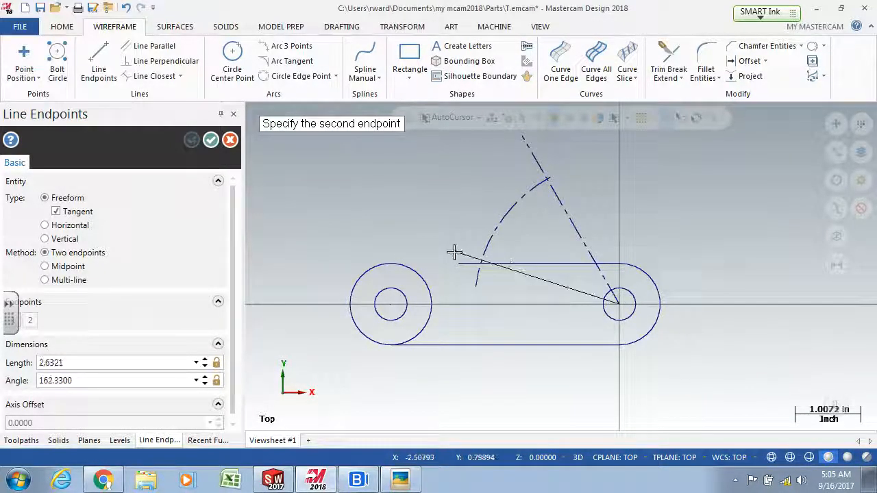
{"action": "left_click", "coordinate": [416, 231]}
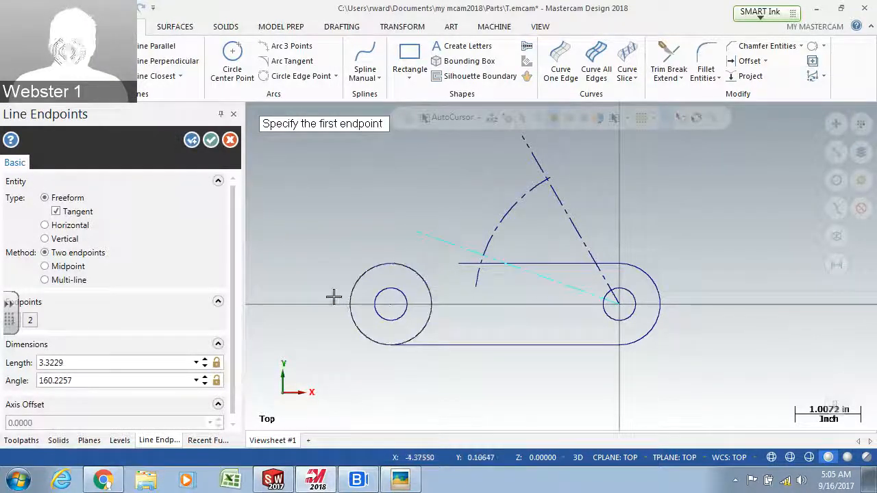
{"action": "left_click", "coordinate": [82, 379]}
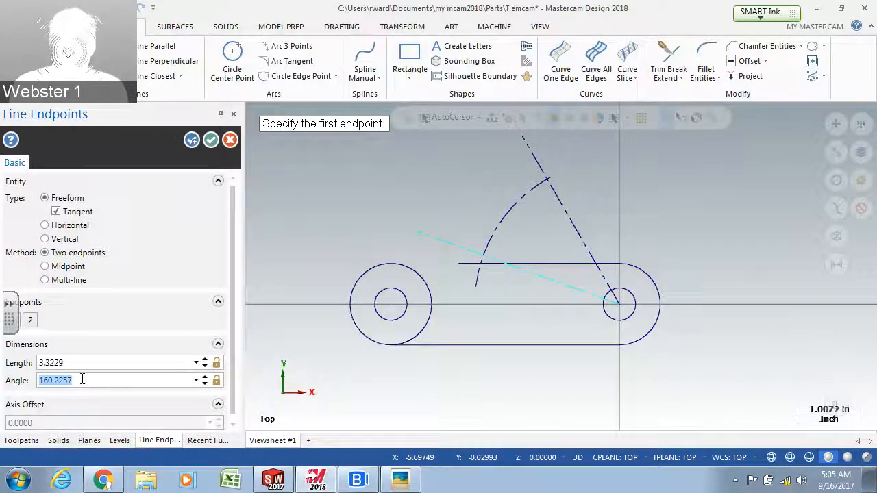
{"action": "type", "text": "120"}
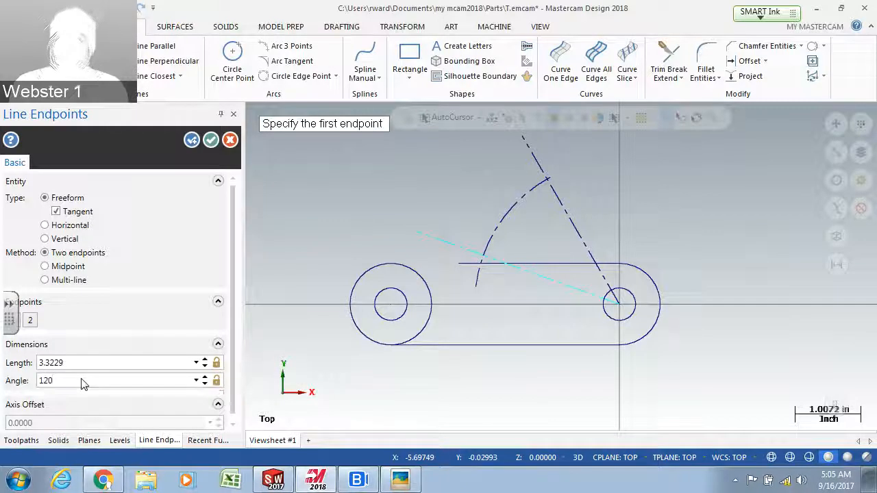
{"action": "type", "text": "+40"}
{"action": "key", "text": "Return"}
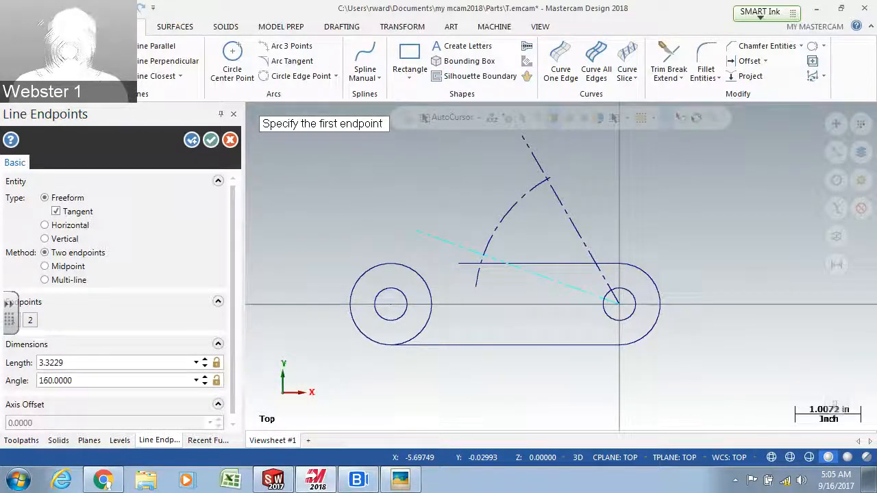
{"action": "left_click", "coordinate": [74, 363]}
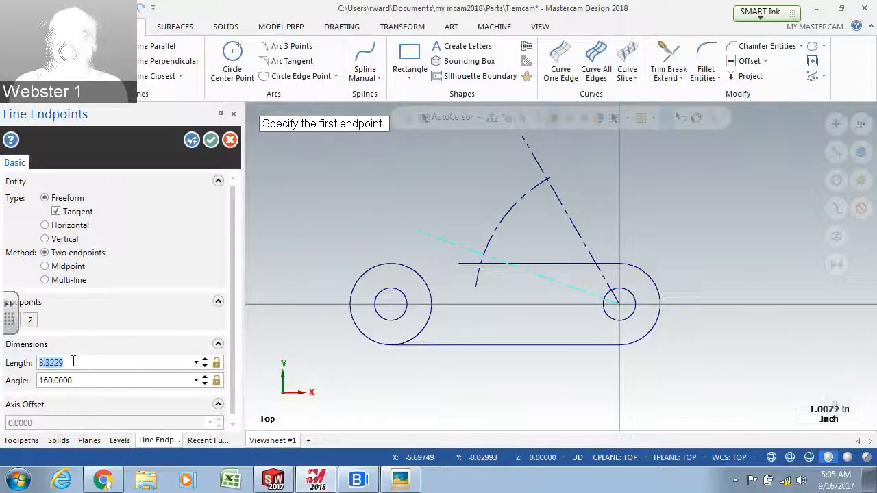
{"action": "type", "text": "3"}
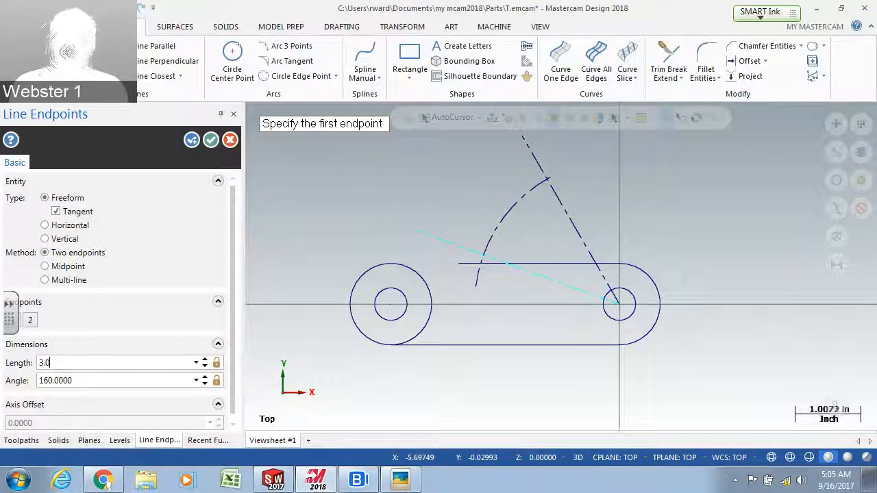
{"action": "key", "text": "Return"}
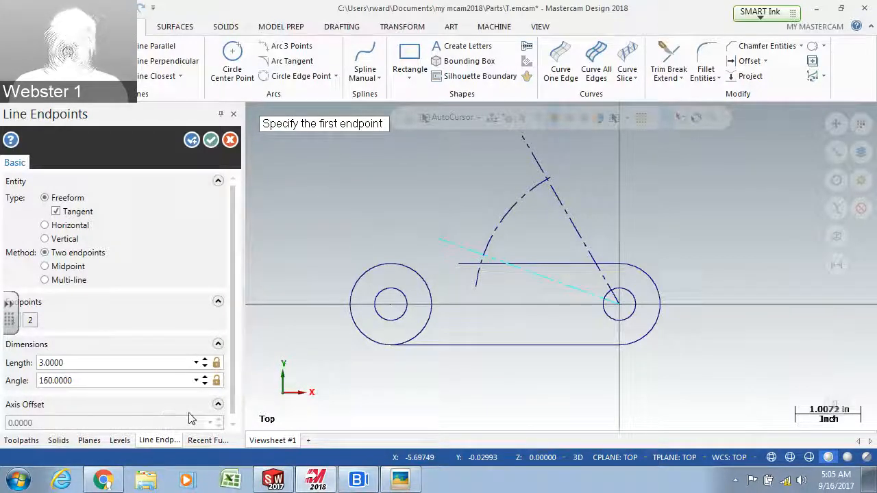
{"action": "left_click", "coordinate": [211, 141]}
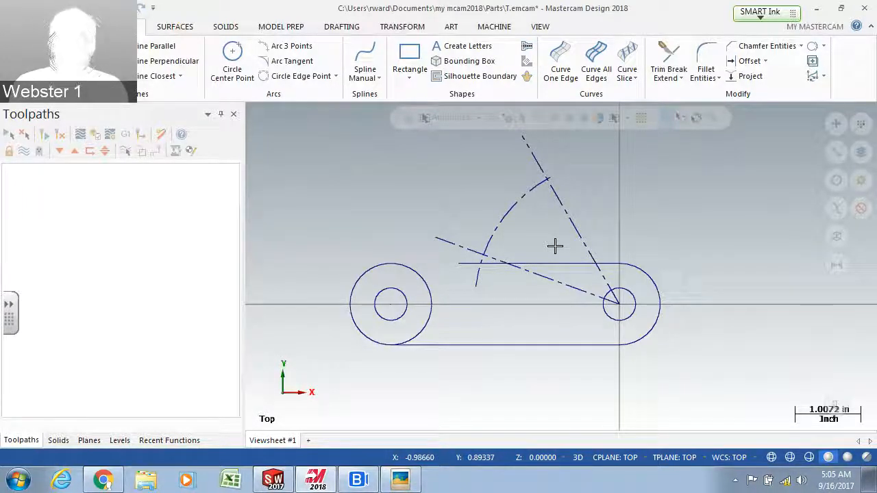
Step: Check the slot's end radius in the drawing photo and place a 0.125-radius circle where the upper centreline crosses the slot arc
{"action": "left_click", "coordinate": [400, 478]}
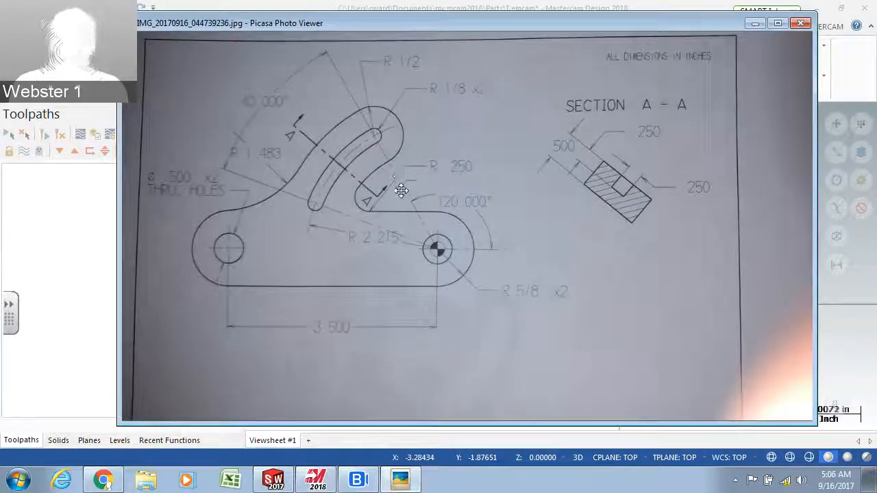
{"action": "left_click", "coordinate": [753, 24]}
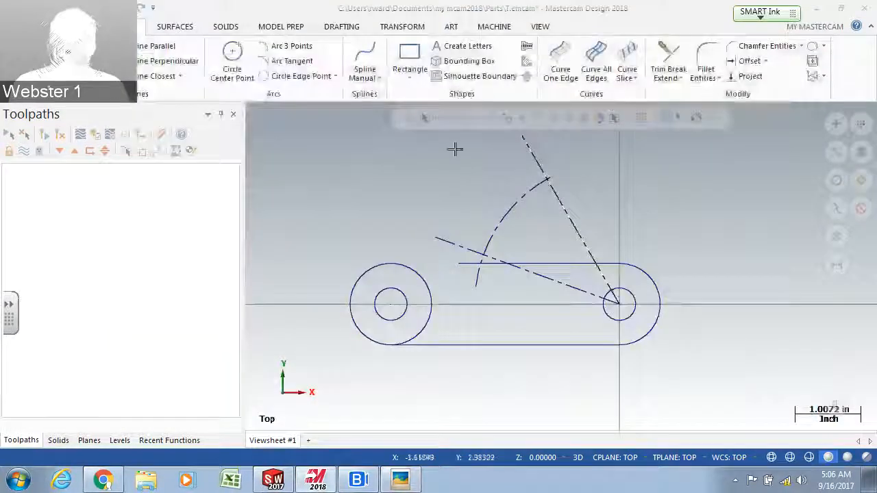
{"action": "left_click", "coordinate": [230, 60]}
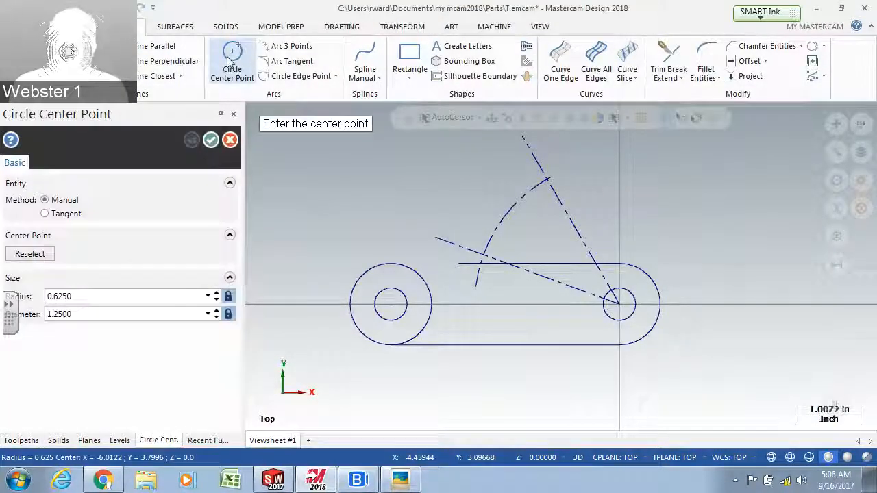
{"action": "left_click", "coordinate": [79, 312]}
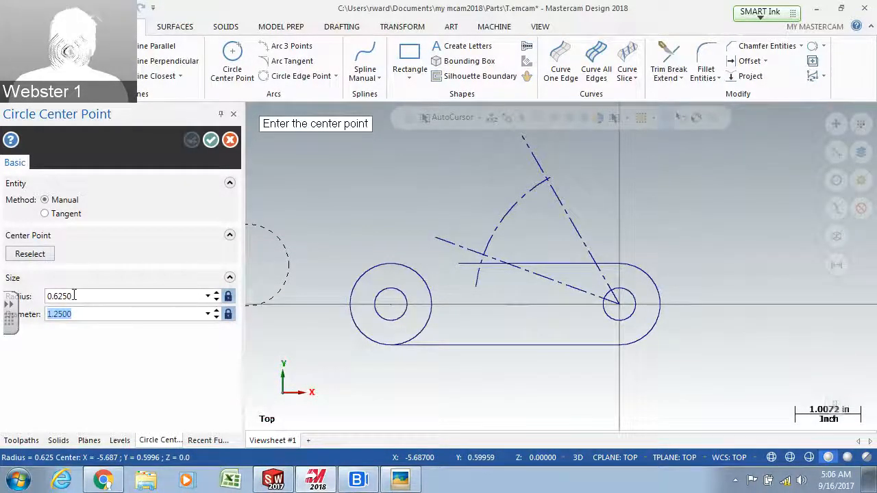
{"action": "left_click", "coordinate": [74, 295]}
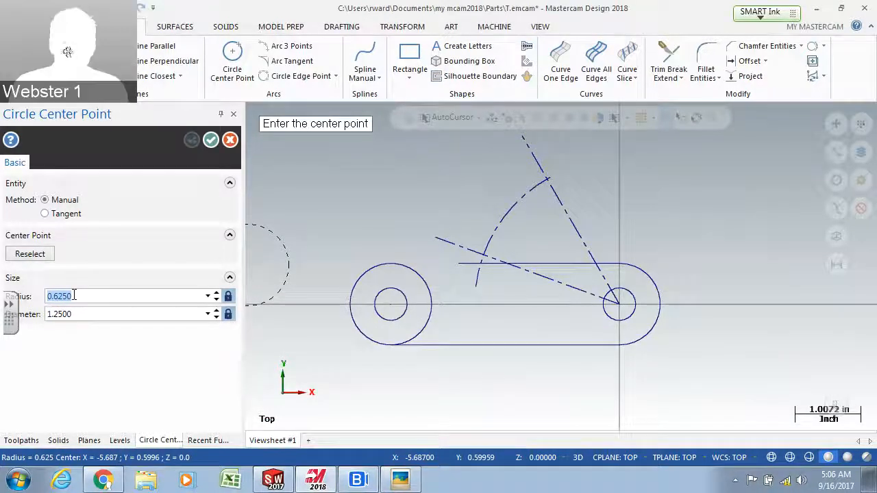
{"action": "key", "text": "BackSpace"}
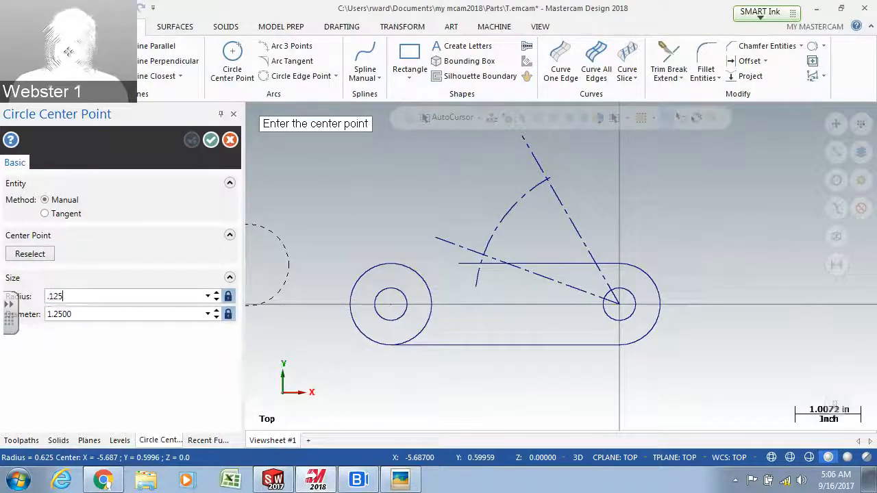
{"action": "type", "text": ".125"}
{"action": "key", "text": "Return"}
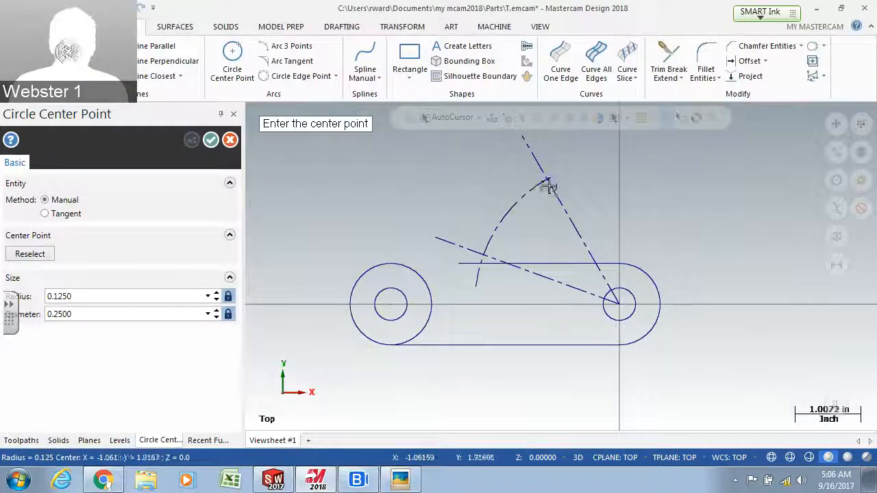
{"action": "scroll", "coordinate": [551, 182], "scroll_direction": "up", "scroll_amount": 2}
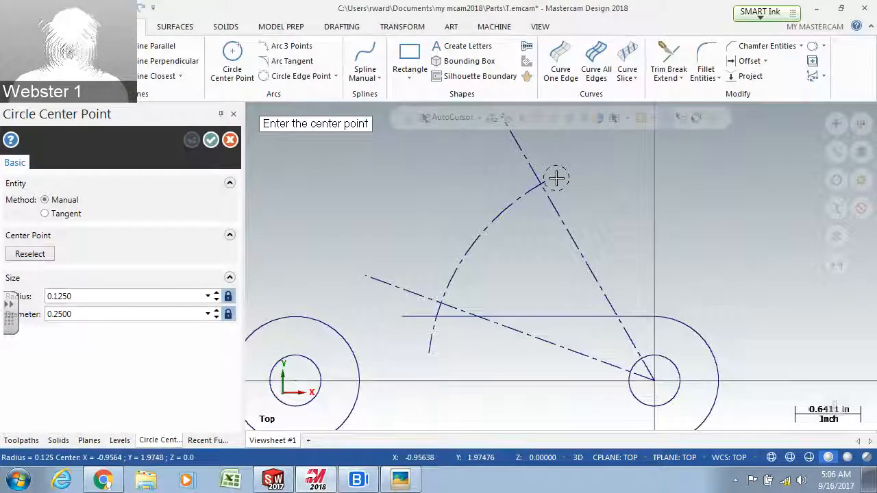
{"action": "scroll", "coordinate": [557, 178], "scroll_direction": "up", "scroll_amount": 2}
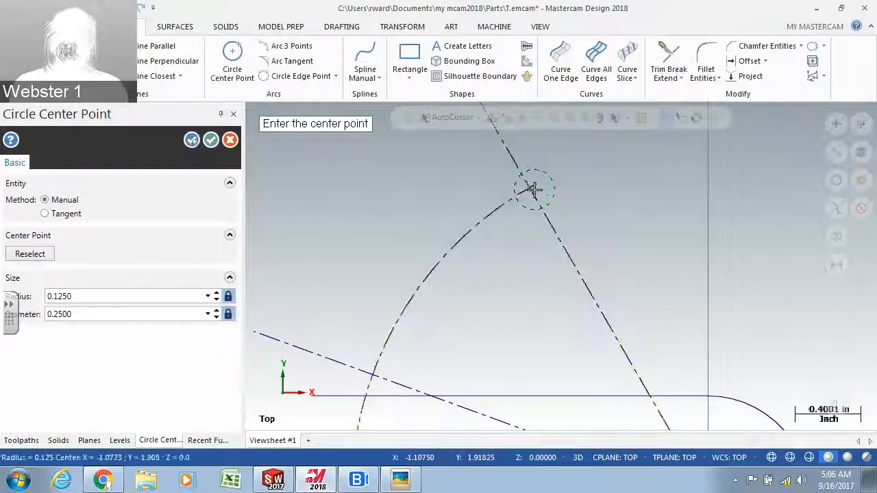
{"action": "scroll", "coordinate": [482, 293], "scroll_direction": "down", "scroll_amount": 2}
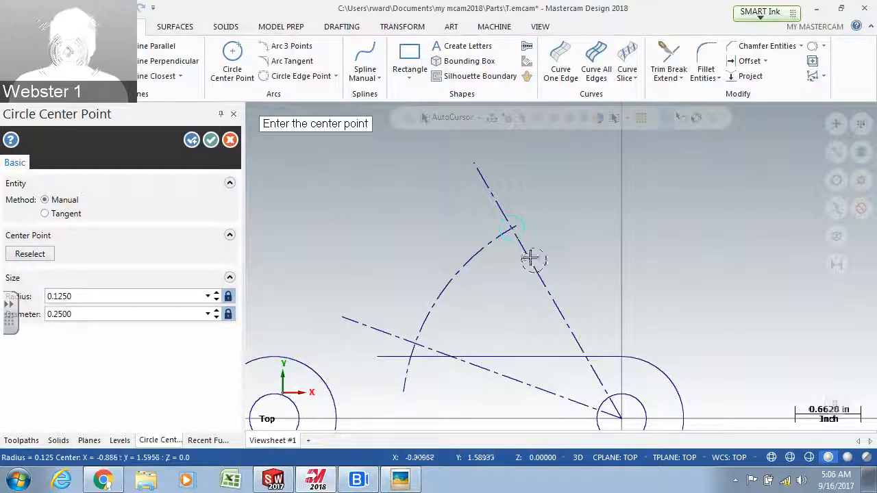
Step: Change the line style to solid for the slot's end circles and return to the wireframe tools with the circle command active
{"action": "left_click", "coordinate": [60, 26]}
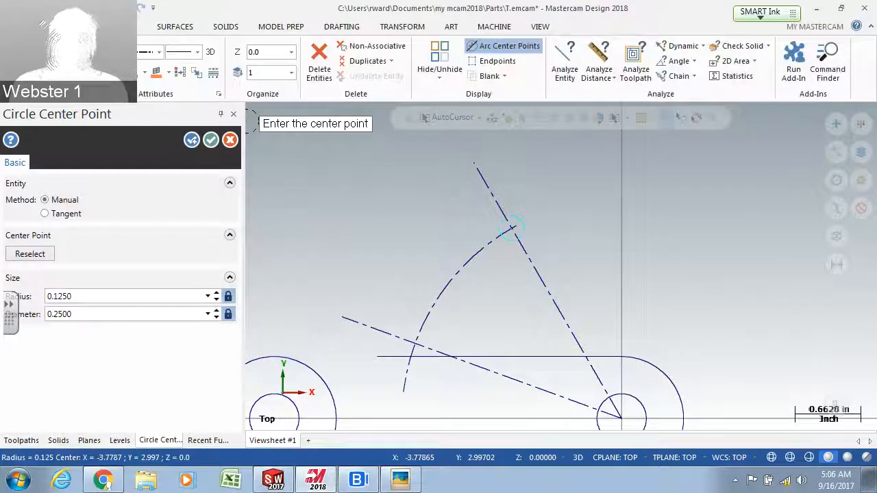
{"action": "left_click", "coordinate": [160, 55]}
{"action": "left_click", "coordinate": [147, 63]}
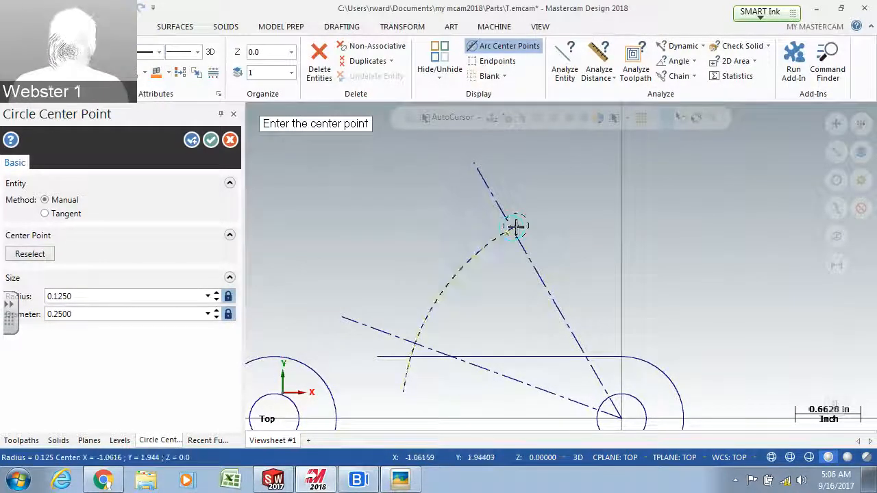
{"action": "left_click", "coordinate": [515, 227]}
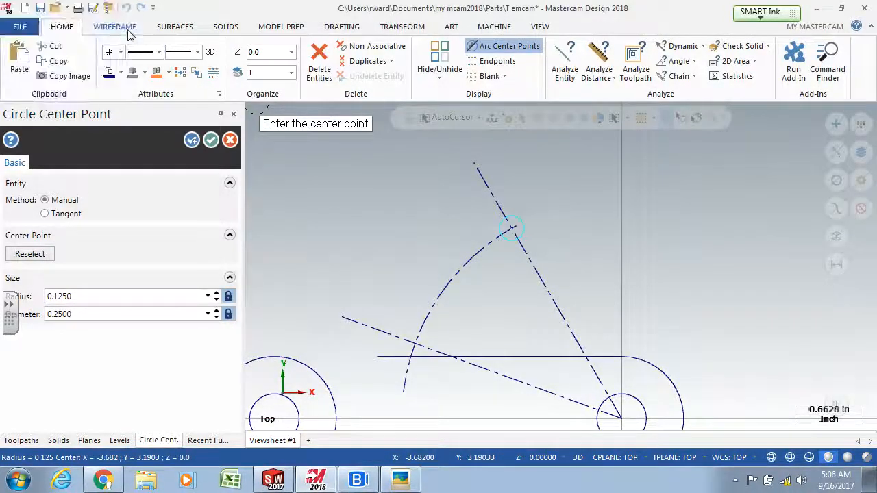
{"action": "left_click", "coordinate": [128, 29]}
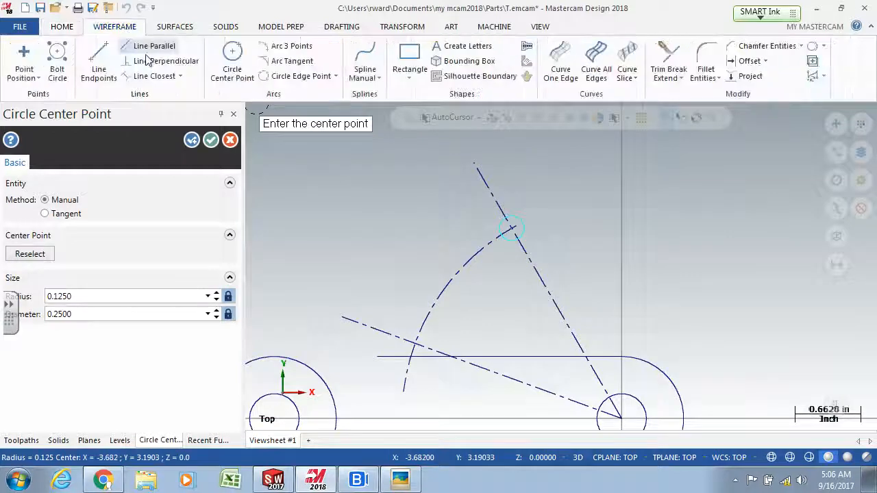
Step: Place a second circle of radius 0.125 where the lower angled centreline crosses the slot arc, and accept it
{"action": "left_click", "coordinate": [408, 345]}
{"action": "scroll", "coordinate": [389, 371], "scroll_direction": "up", "scroll_amount": 2}
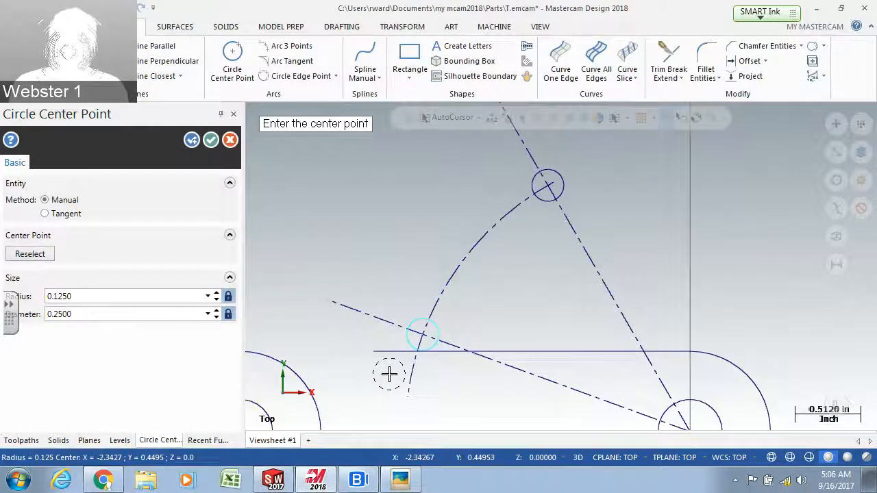
{"action": "scroll", "coordinate": [389, 372], "scroll_direction": "up", "scroll_amount": 1}
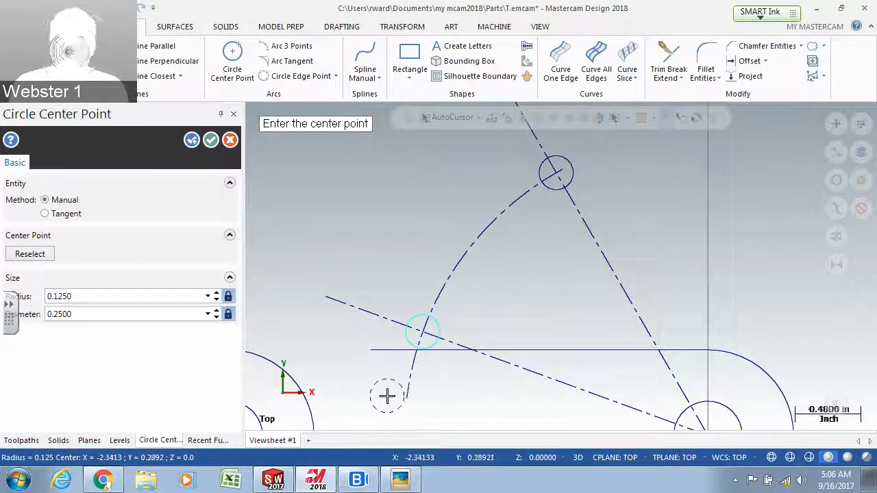
{"action": "left_click", "coordinate": [193, 145]}
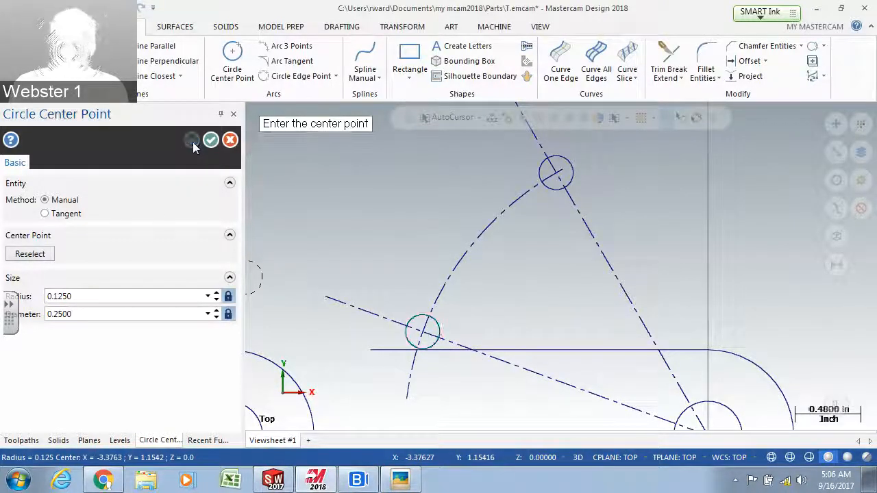
Step: Draw a circle of diameter 1 concentric with the slot's upper end circle and finish the circle command
{"action": "double_click", "coordinate": [75, 314]}
{"action": "type", "text": "1"}
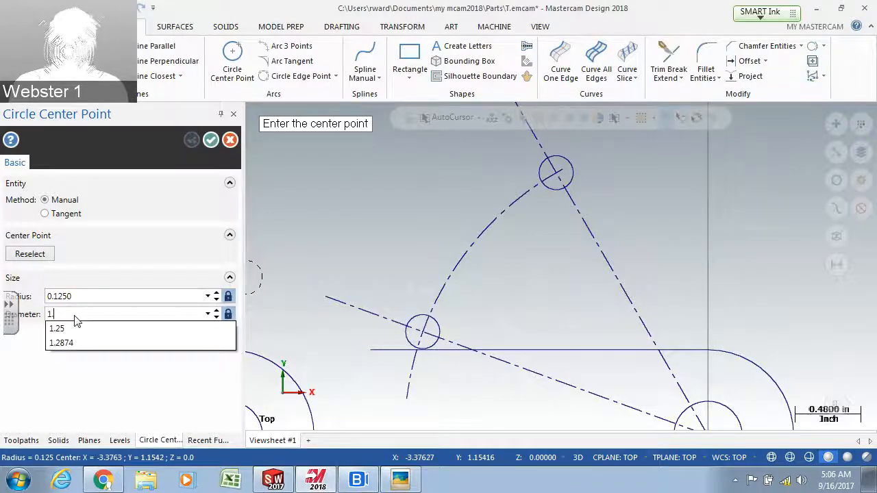
{"action": "key", "text": "Return"}
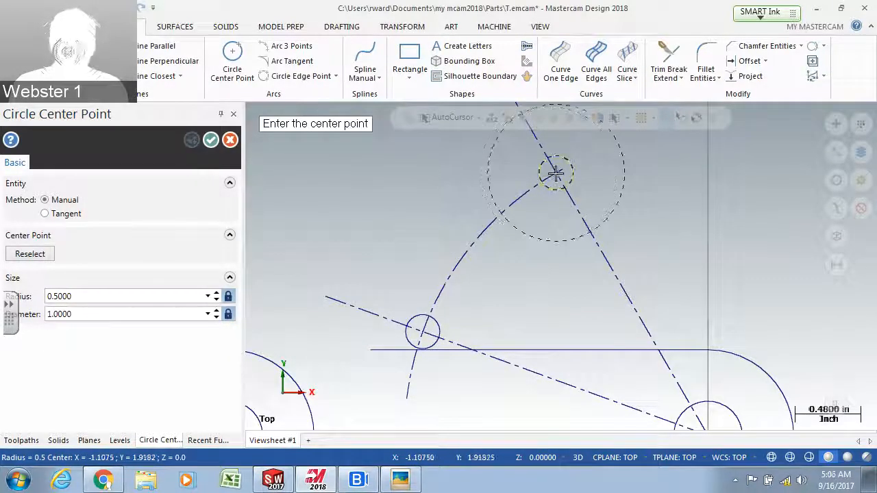
{"action": "scroll", "coordinate": [477, 251], "scroll_direction": "down", "scroll_amount": 3}
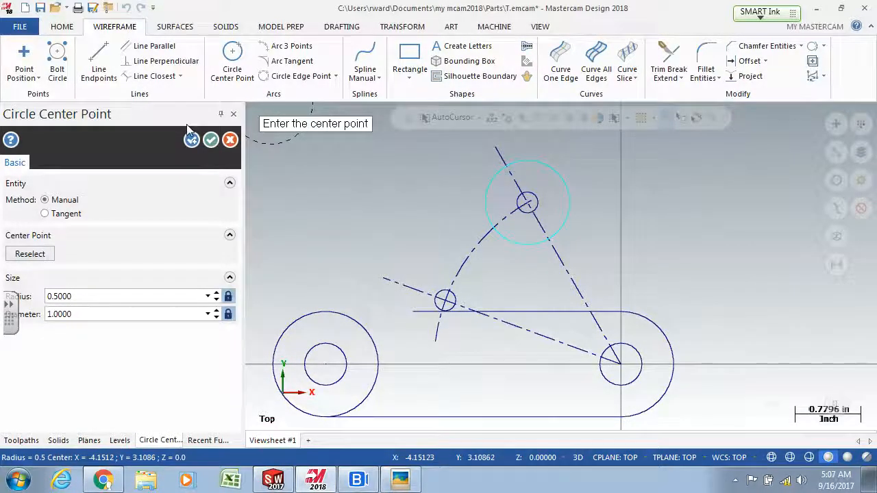
{"action": "left_click", "coordinate": [192, 140]}
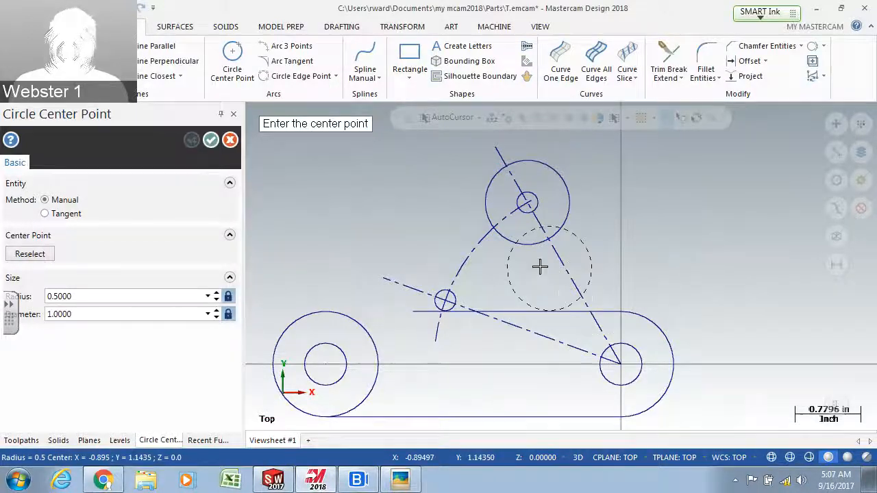
{"action": "left_click", "coordinate": [210, 140]}
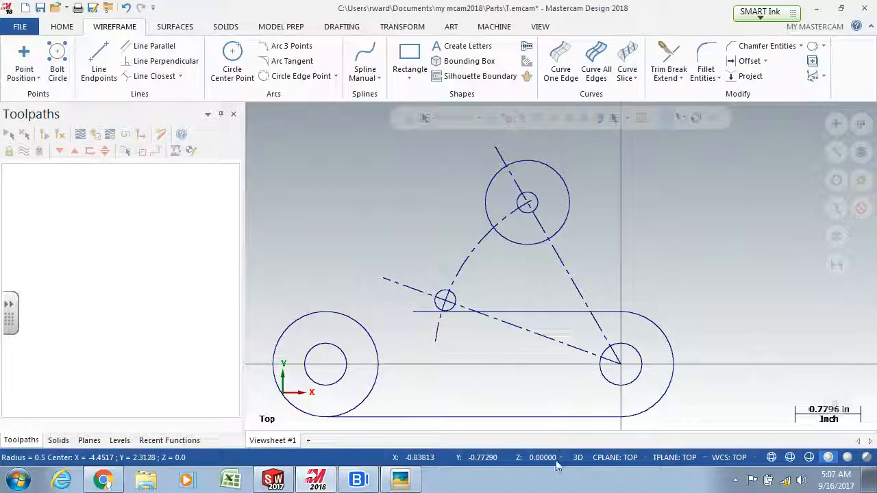
Step: Bring up the drawing photo and place the Calculator beside the bracket view, clear of its slot dimensions
{"action": "left_click", "coordinate": [400, 479]}
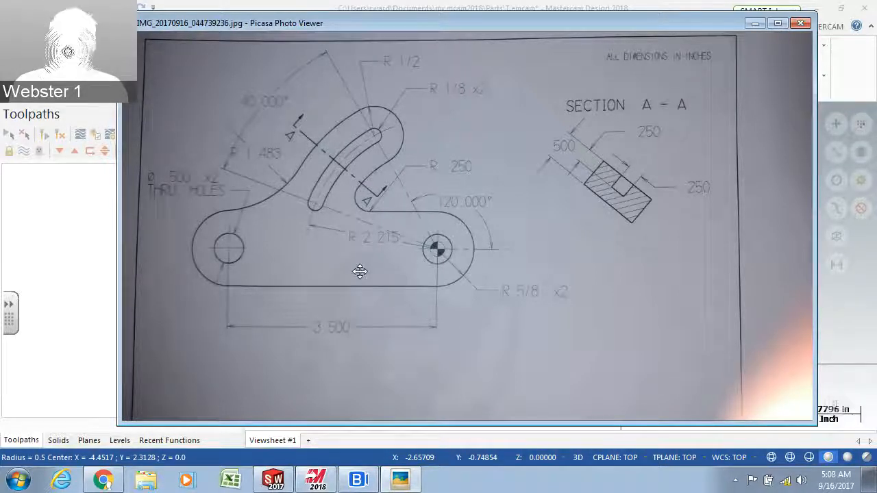
{"action": "key", "text": "Delete"}
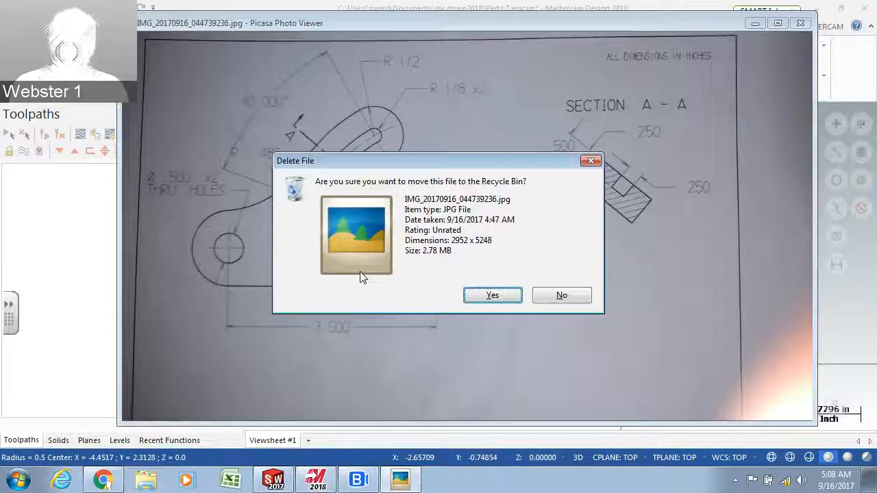
{"action": "left_click", "coordinate": [590, 162]}
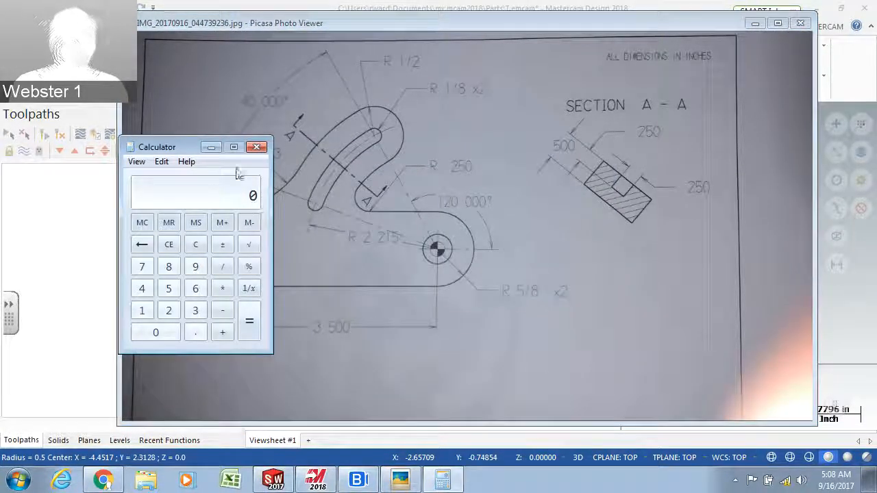
{"action": "left_click_drag", "start_coordinate": [192, 151], "coordinate": [585, 89]}
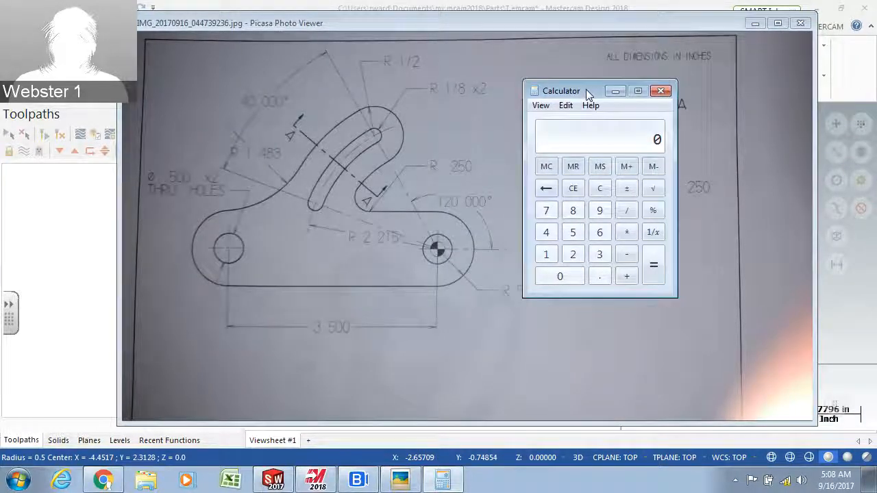
Step: Calculate 2.215 minus 0.5 in the Calculator for the inner arc's radius, and minimize the Calculator
{"action": "left_click", "coordinate": [572, 254]}
{"action": "left_click", "coordinate": [599, 276]}
{"action": "left_click", "coordinate": [574, 256]}
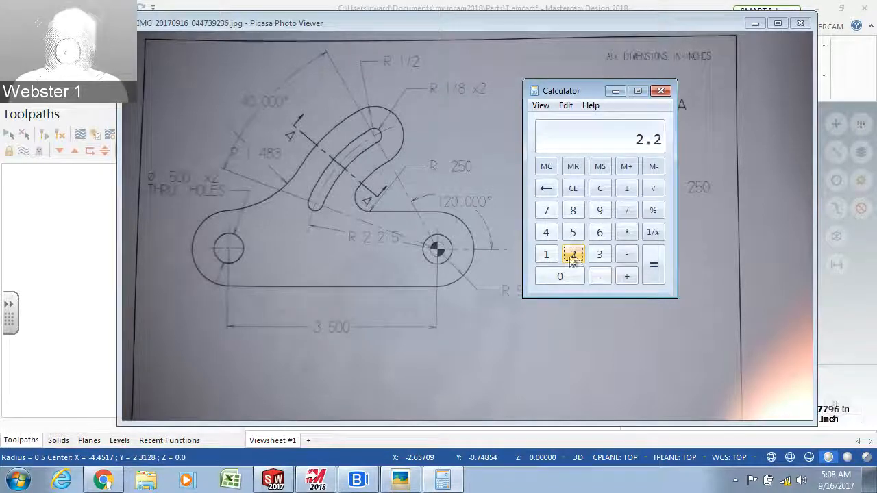
{"action": "left_click", "coordinate": [548, 254]}
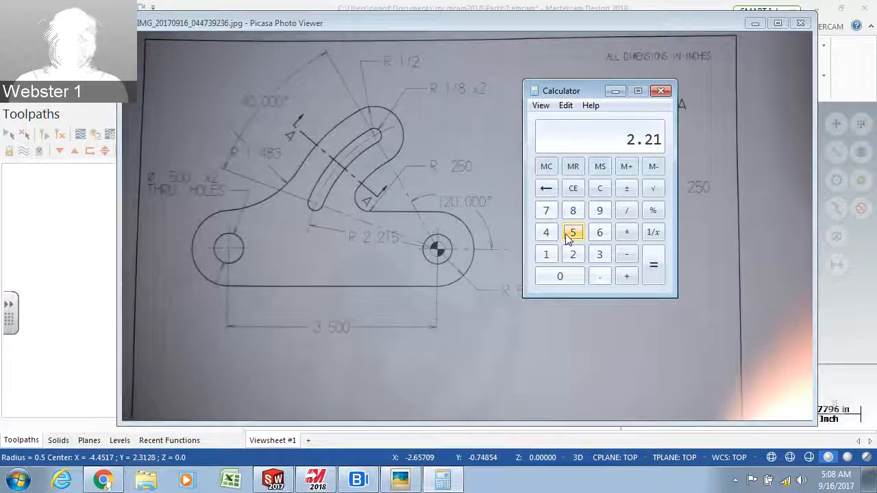
{"action": "left_click", "coordinate": [572, 233]}
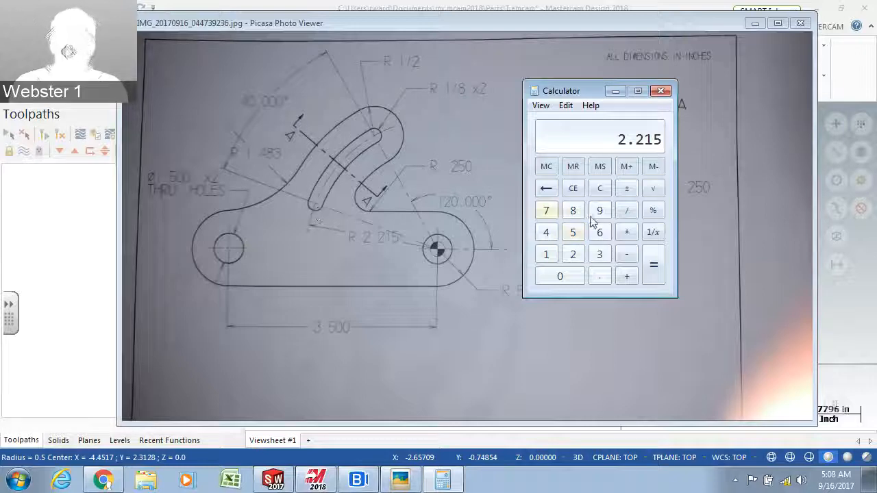
{"action": "left_click", "coordinate": [626, 254]}
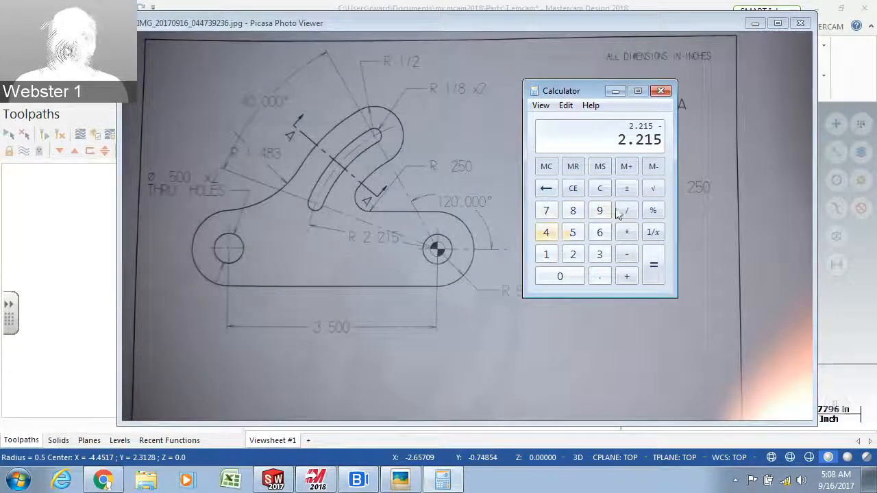
{"action": "left_click", "coordinate": [600, 276]}
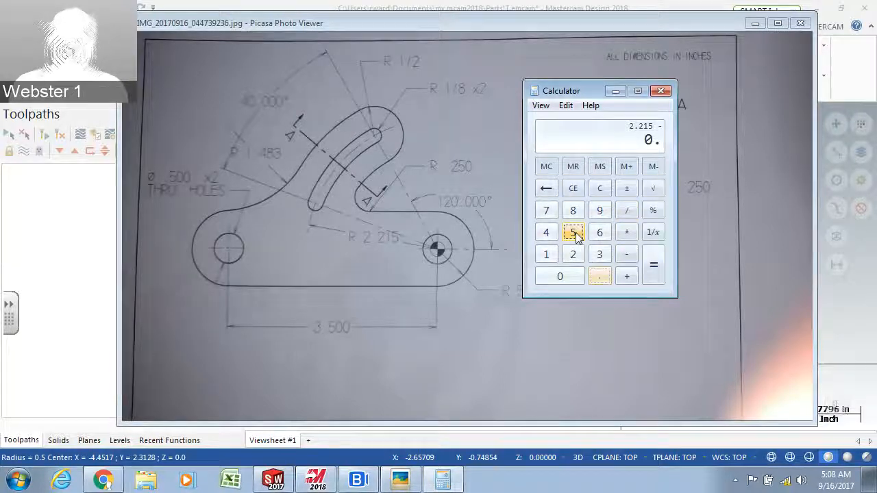
{"action": "left_click", "coordinate": [573, 232]}
{"action": "left_click", "coordinate": [654, 274]}
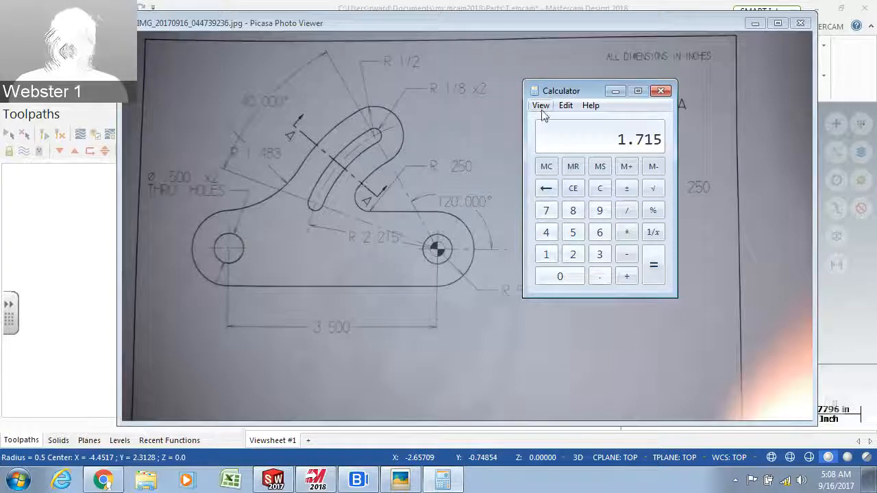
{"action": "left_click", "coordinate": [615, 90]}
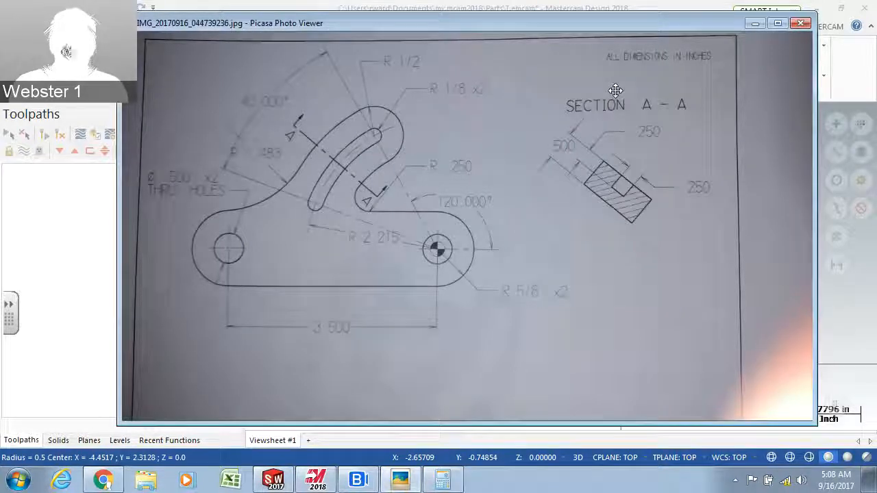
Step: Put the drawing photo away and try to draw a 1.715 radius Arc Polar Endpoints arc starting beside the slot's upper end circle
{"action": "left_click", "coordinate": [756, 24]}
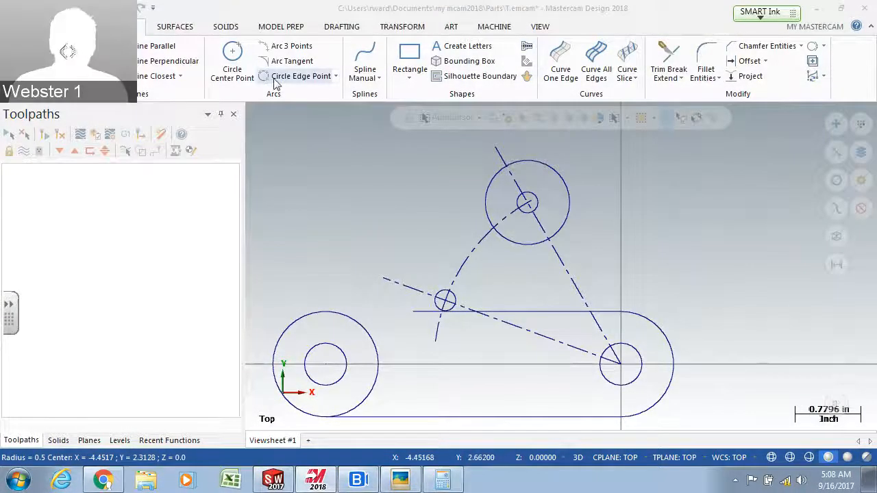
{"action": "left_click", "coordinate": [335, 77]}
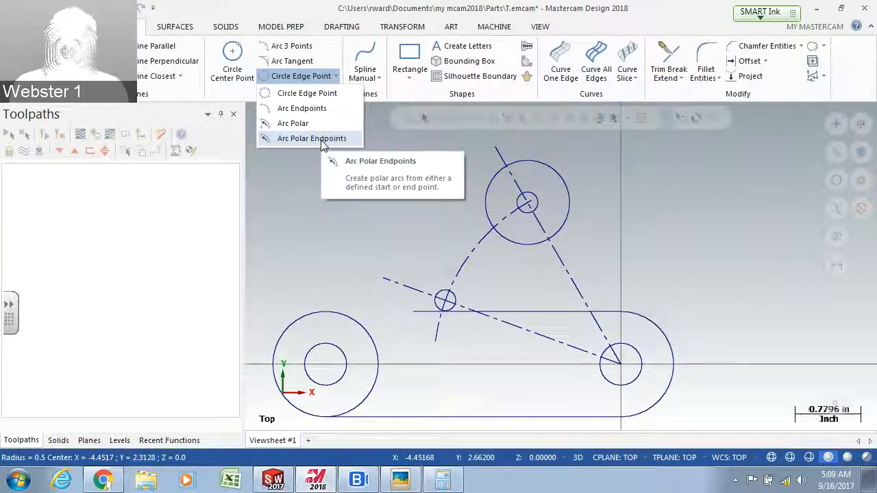
{"action": "left_click", "coordinate": [322, 141]}
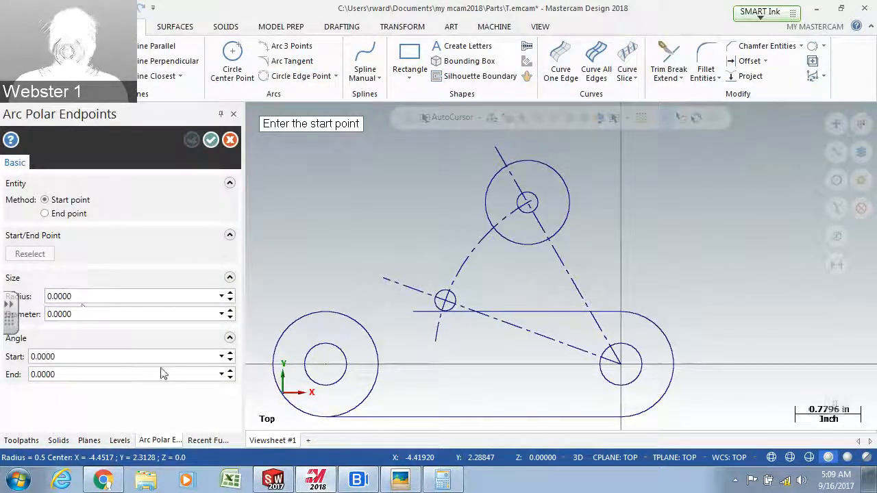
{"action": "left_click", "coordinate": [439, 481]}
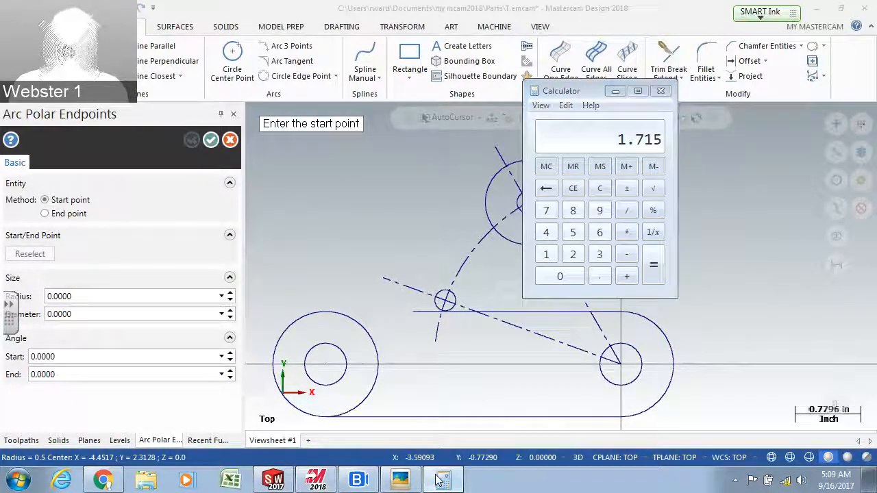
{"action": "left_click", "coordinate": [440, 480]}
{"action": "left_click", "coordinate": [74, 295]}
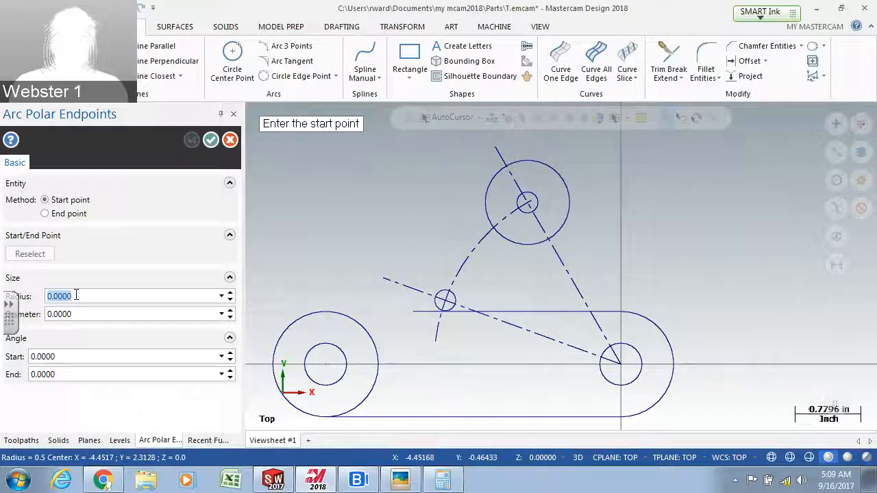
{"action": "type", "text": "1.715"}
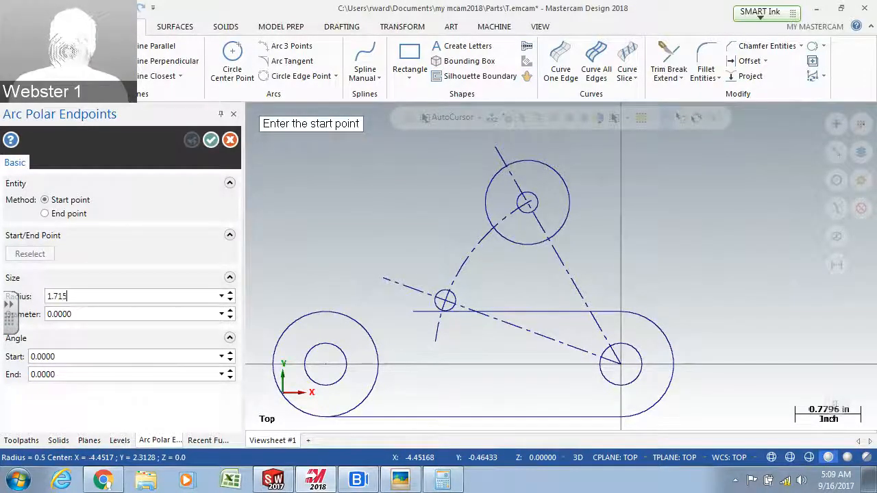
{"action": "key", "text": "Return"}
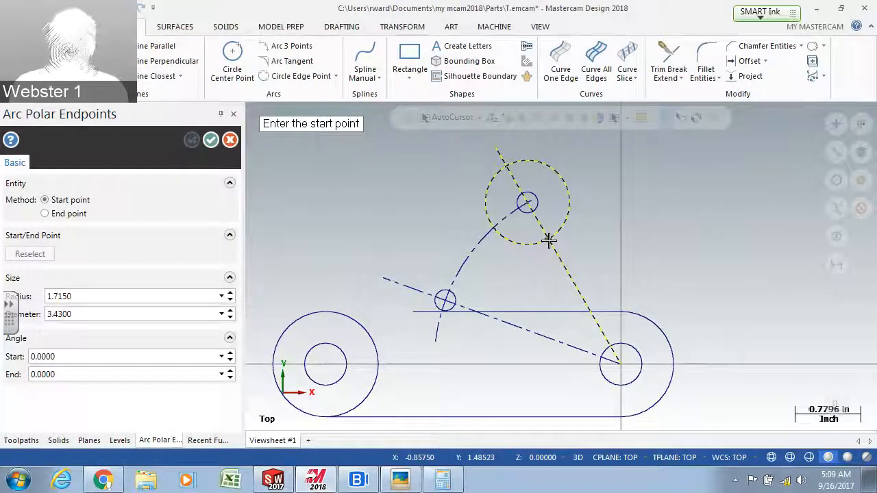
{"action": "left_click", "coordinate": [582, 199]}
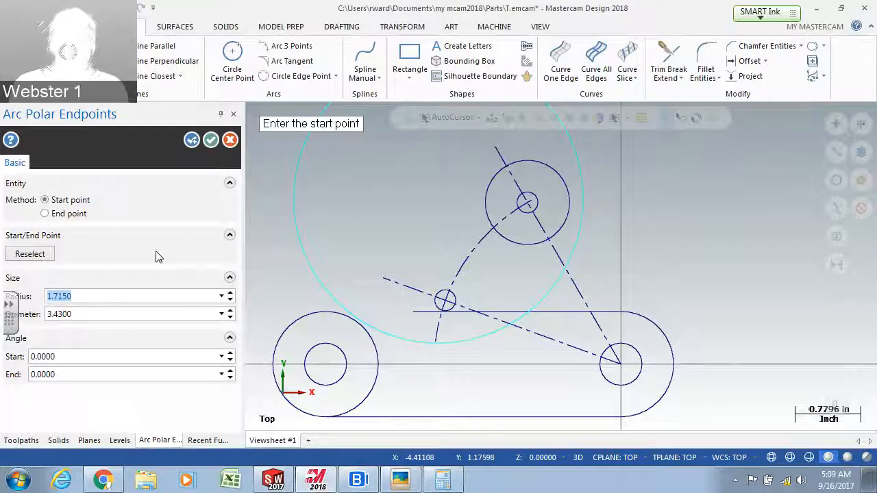
{"action": "left_click", "coordinate": [212, 140]}
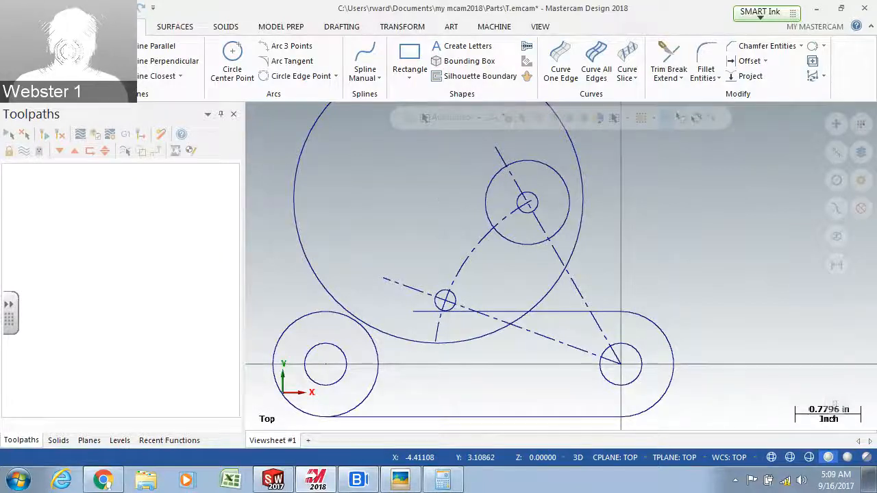
{"action": "left_click", "coordinate": [127, 8]}
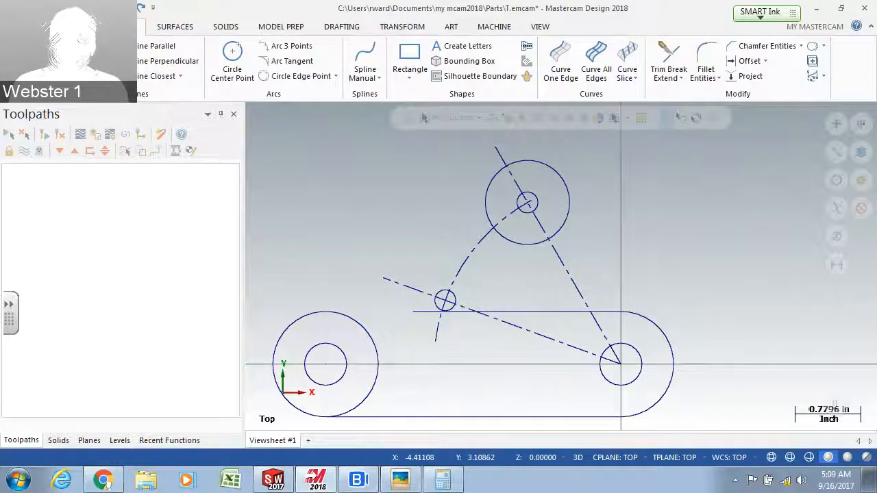
Step: Try to draw the 1.715 radius Arc Polar Endpoints arc with its start point at the right hole's centre
{"action": "left_click", "coordinate": [334, 77]}
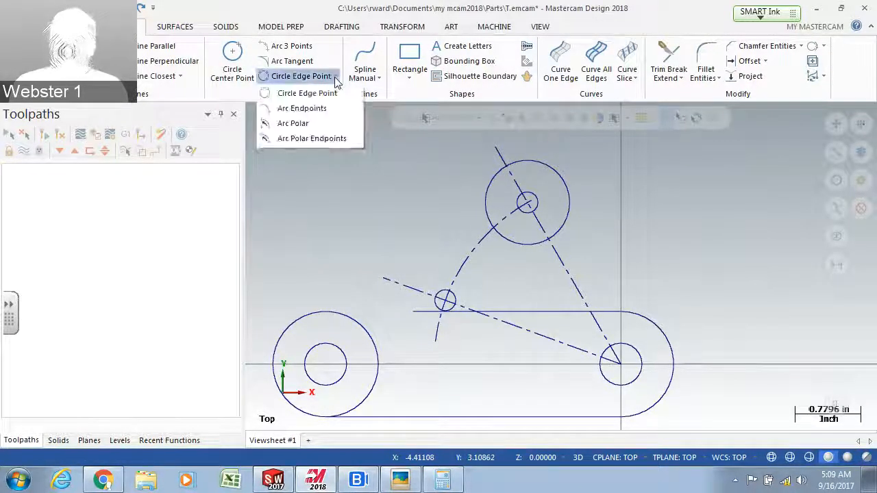
{"action": "left_click", "coordinate": [312, 142]}
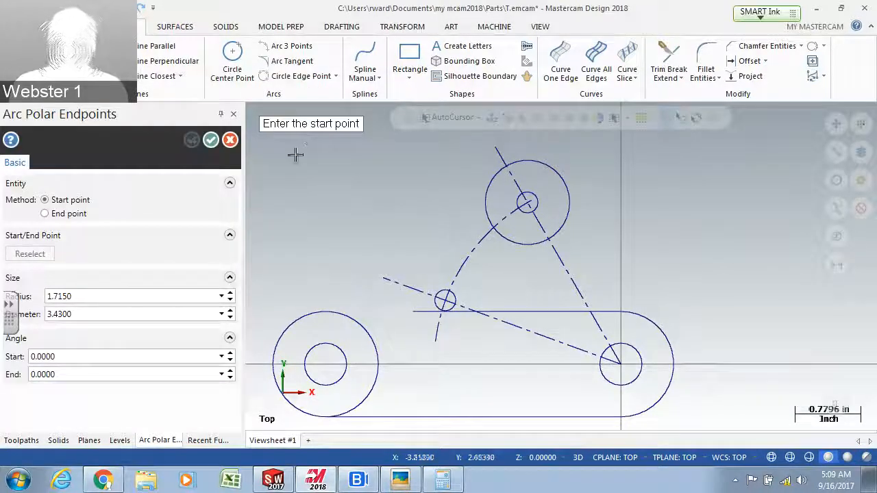
{"action": "left_click", "coordinate": [620, 365]}
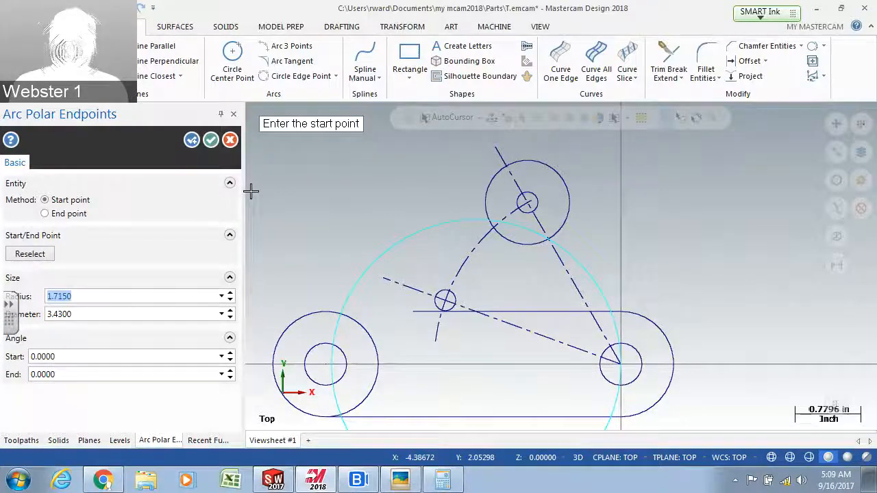
{"action": "left_click", "coordinate": [229, 140]}
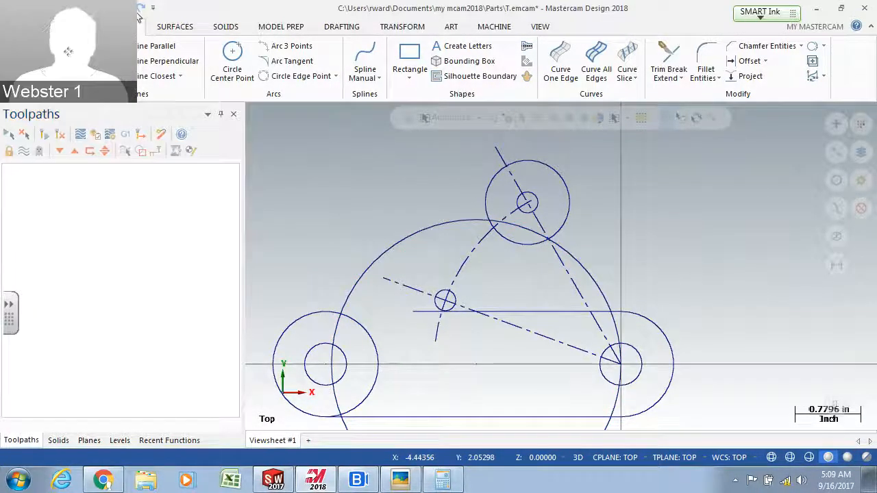
Step: Draw an Arc Polar of radius 1.715 centred on the right hole, from the 120° centreline to about 167°, and accept it
{"action": "left_click", "coordinate": [336, 77]}
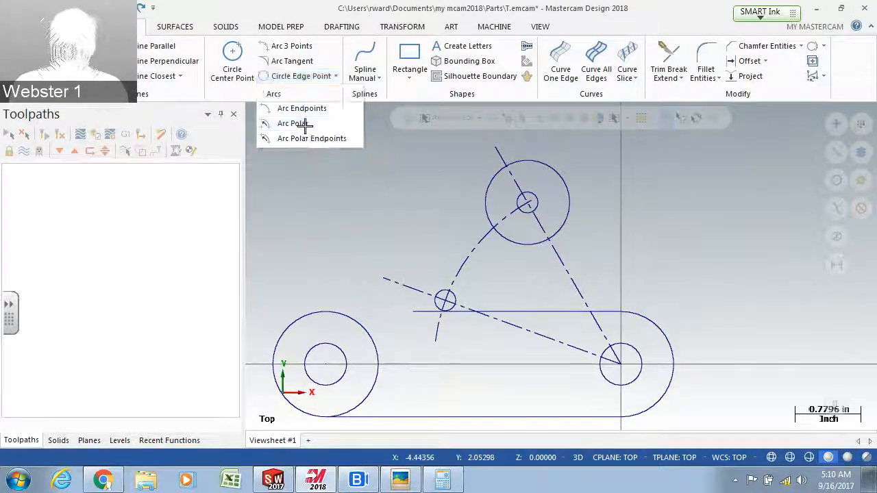
{"action": "left_click", "coordinate": [303, 123]}
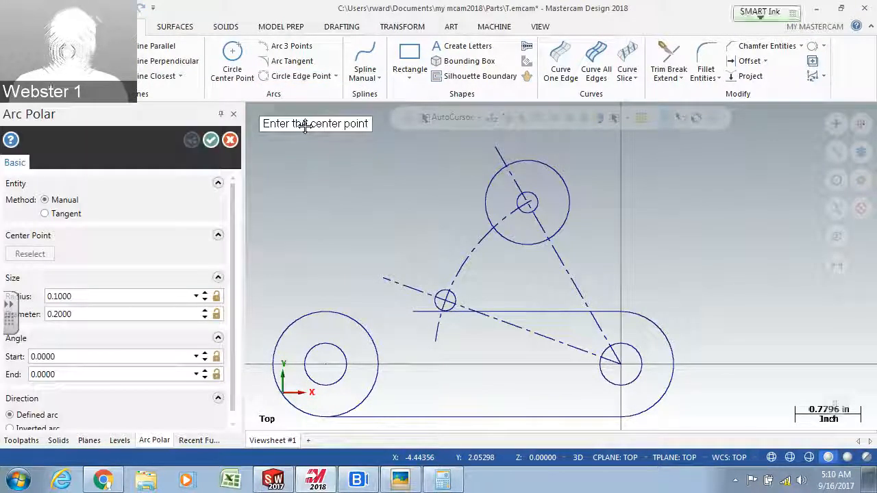
{"action": "left_click", "coordinate": [621, 363]}
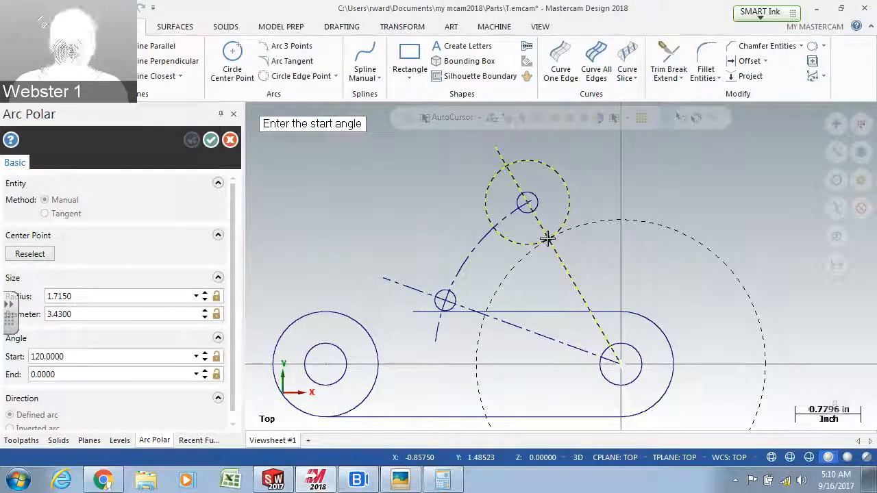
{"action": "left_click", "coordinate": [548, 237]}
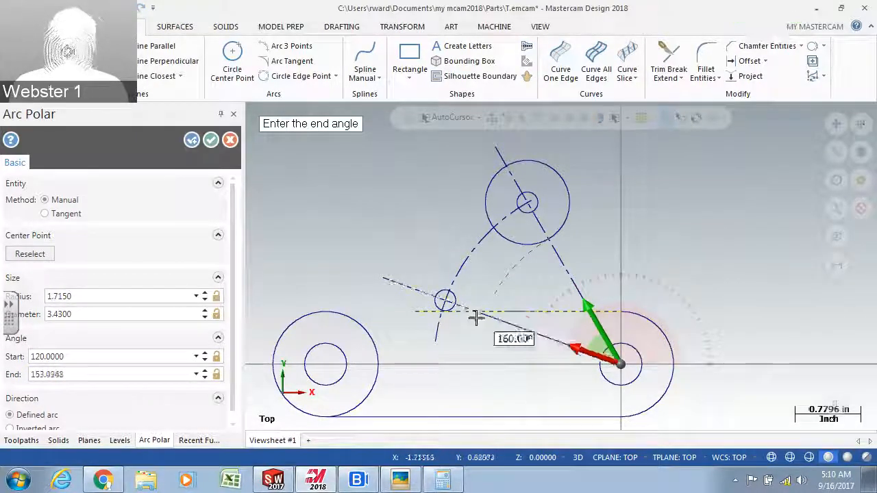
{"action": "left_click", "coordinate": [478, 332]}
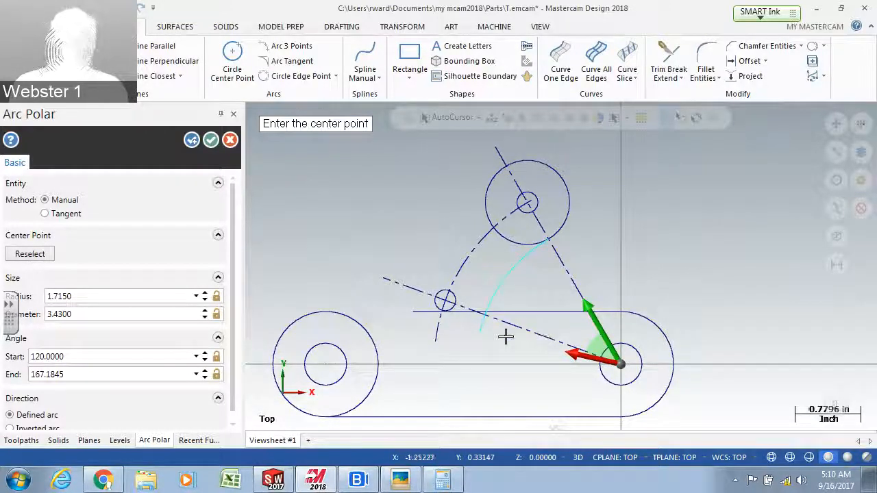
{"action": "left_click", "coordinate": [192, 139]}
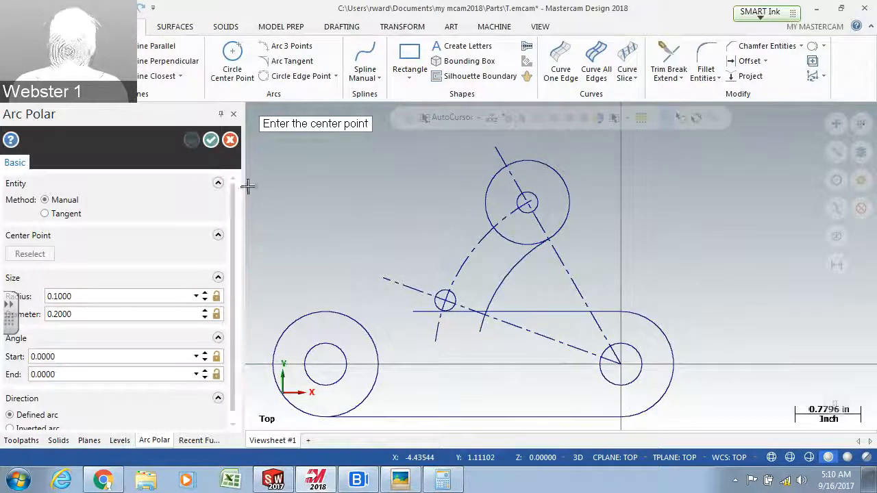
Step: Draw the slot's inner arc of radius 2.09 about the right hole's centre, from 120° to 160° between the small end circles
{"action": "left_click", "coordinate": [620, 367]}
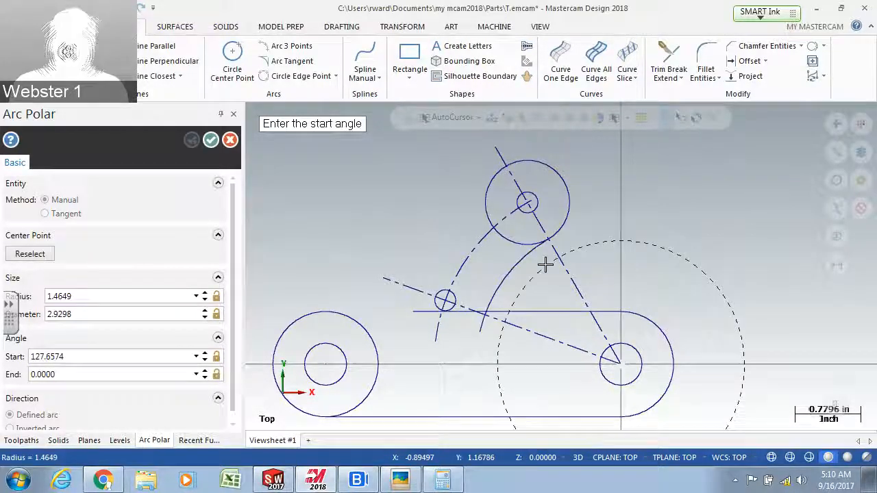
{"action": "left_click", "coordinate": [533, 209]}
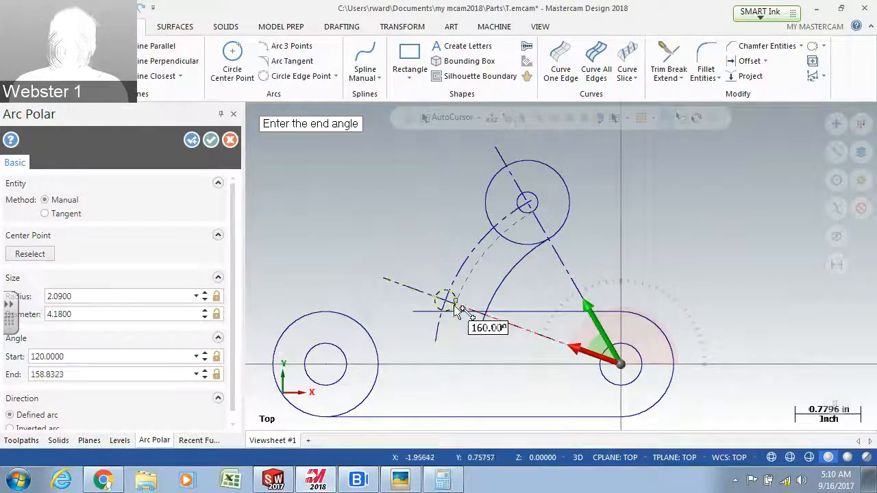
{"action": "scroll", "coordinate": [460, 313], "scroll_direction": "up", "scroll_amount": 5}
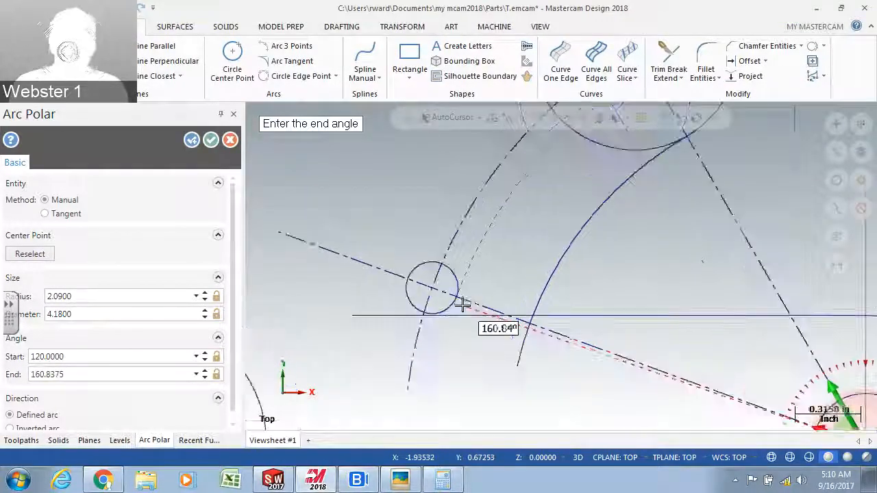
{"action": "left_click", "coordinate": [460, 299]}
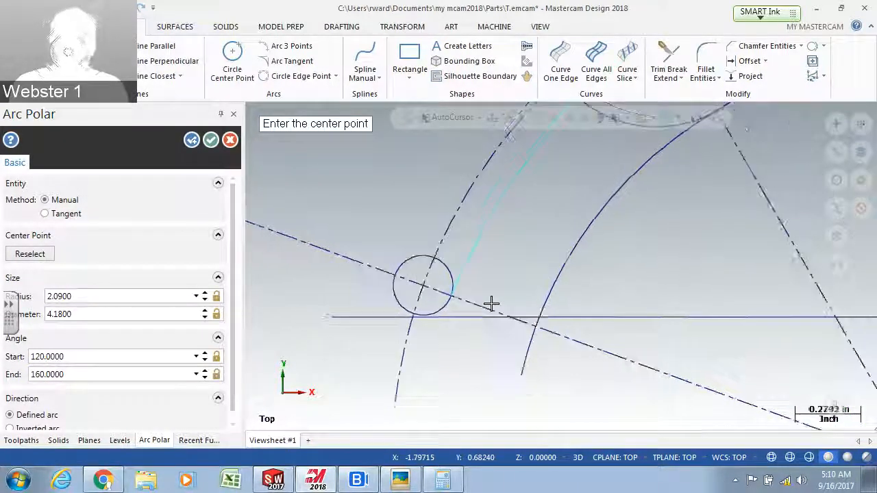
{"action": "scroll", "coordinate": [491, 303], "scroll_direction": "down", "scroll_amount": 2}
{"action": "scroll", "coordinate": [490, 303], "scroll_direction": "down", "scroll_amount": 1}
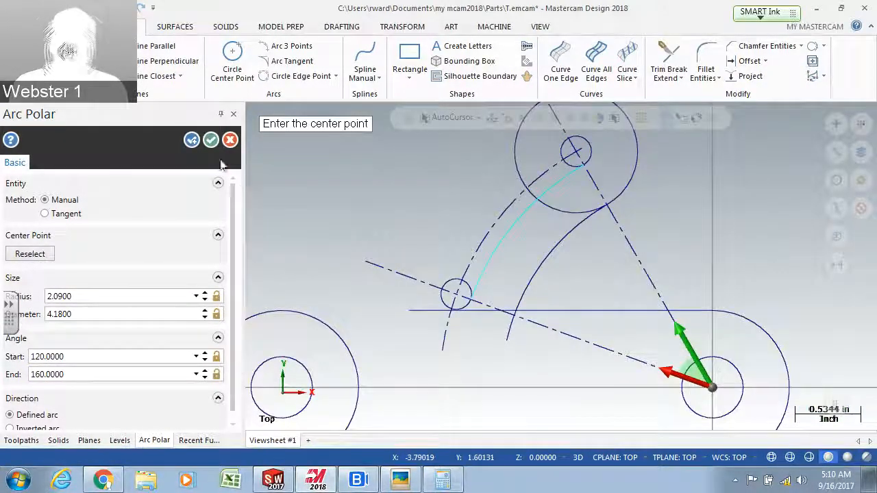
{"action": "left_click", "coordinate": [191, 140]}
Step: Draw the slot's outer arc of radius 2.34 about the right hole's centre, from 120° to 160°, and accept it
{"action": "scroll", "coordinate": [419, 288], "scroll_direction": "down", "scroll_amount": 2}
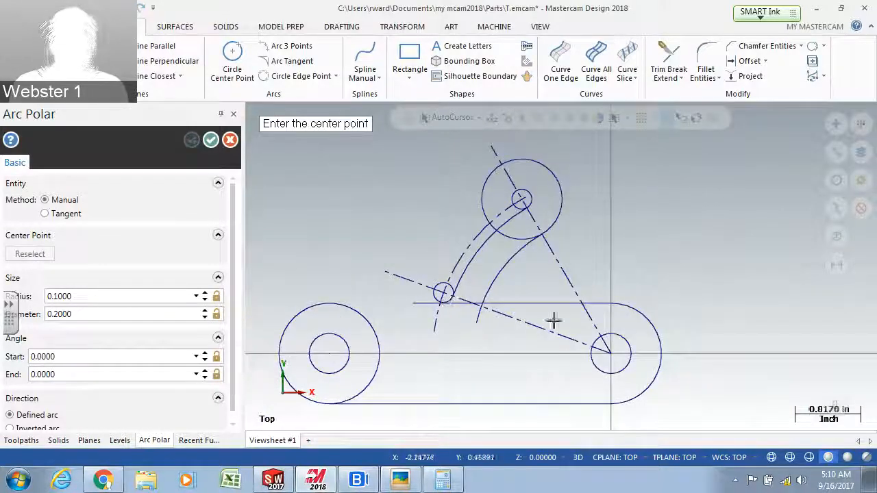
{"action": "left_click", "coordinate": [610, 354]}
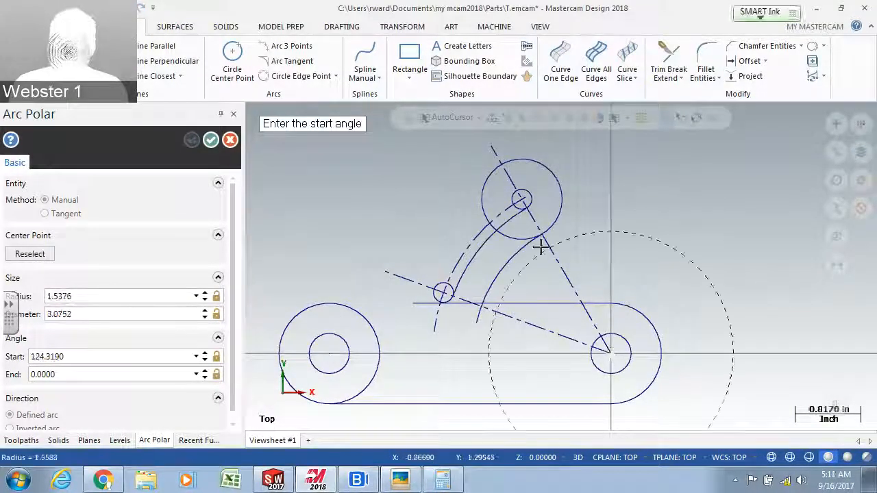
{"action": "left_click", "coordinate": [517, 191]}
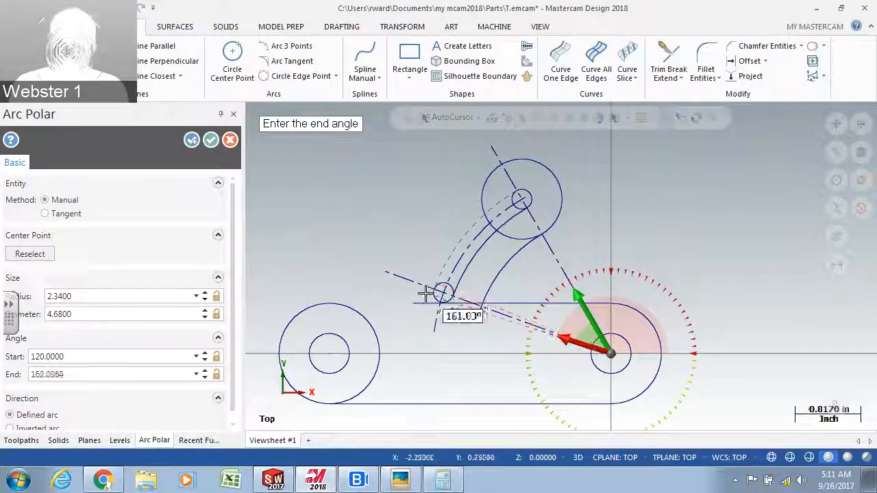
{"action": "scroll", "coordinate": [428, 293], "scroll_direction": "up", "scroll_amount": 6}
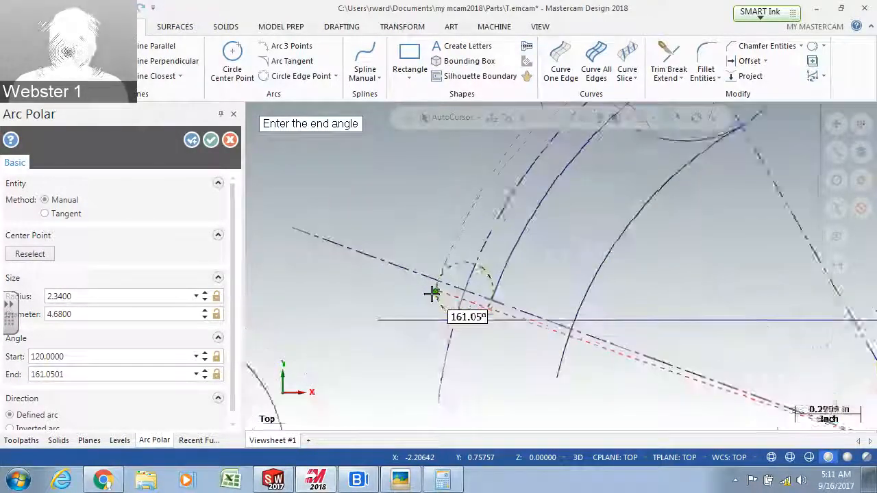
{"action": "left_click", "coordinate": [436, 279]}
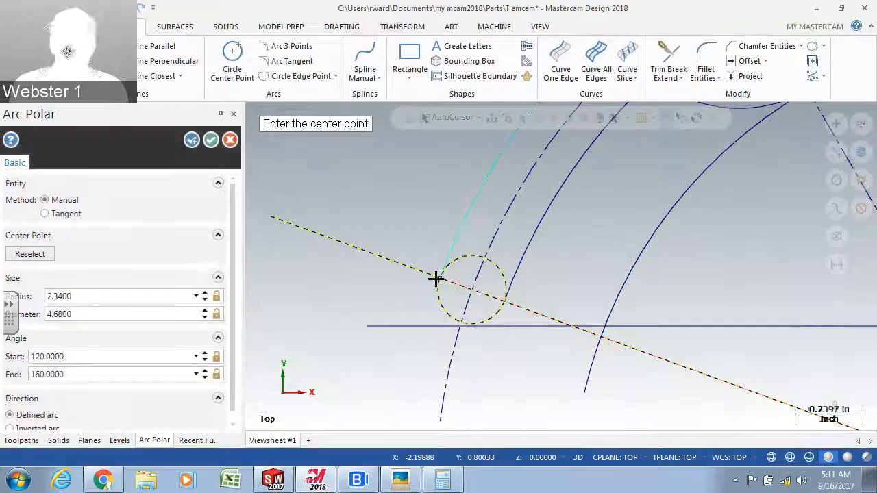
{"action": "scroll", "coordinate": [435, 278], "scroll_direction": "down", "scroll_amount": 2}
{"action": "scroll", "coordinate": [434, 279], "scroll_direction": "down", "scroll_amount": 7}
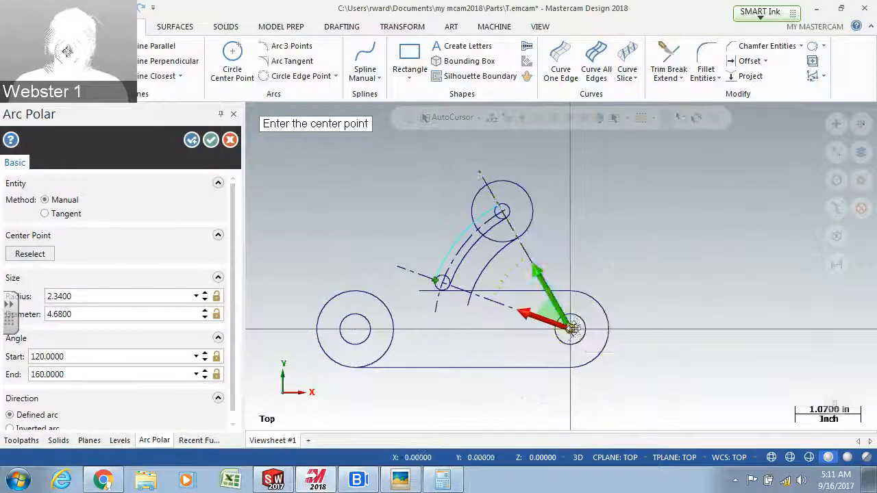
{"action": "left_click", "coordinate": [192, 141]}
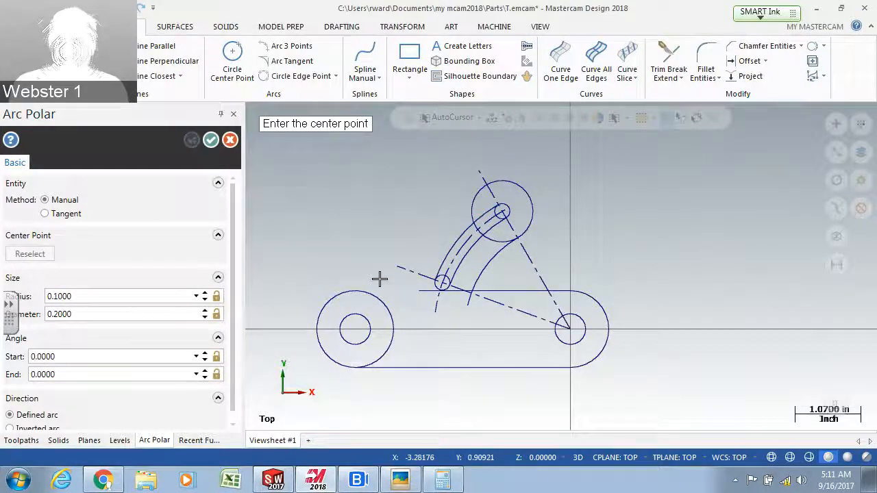
Step: Draw the outer outline arc of radius 2.715 about the right hole's centre, from 120° to about 171°, and accept it
{"action": "left_click", "coordinate": [570, 331]}
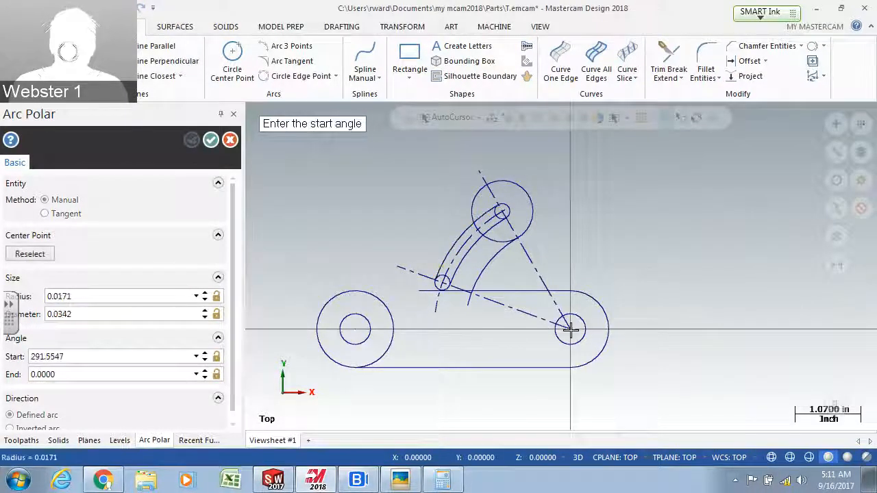
{"action": "left_click", "coordinate": [485, 184]}
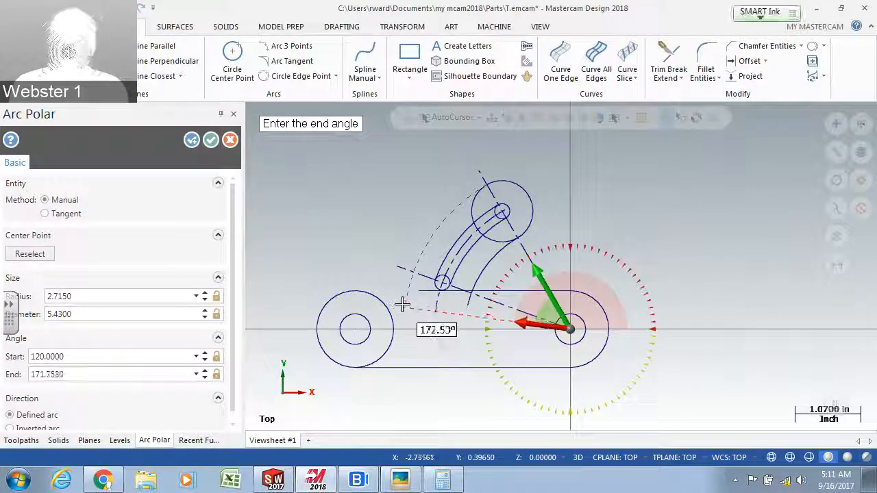
{"action": "left_click", "coordinate": [401, 302]}
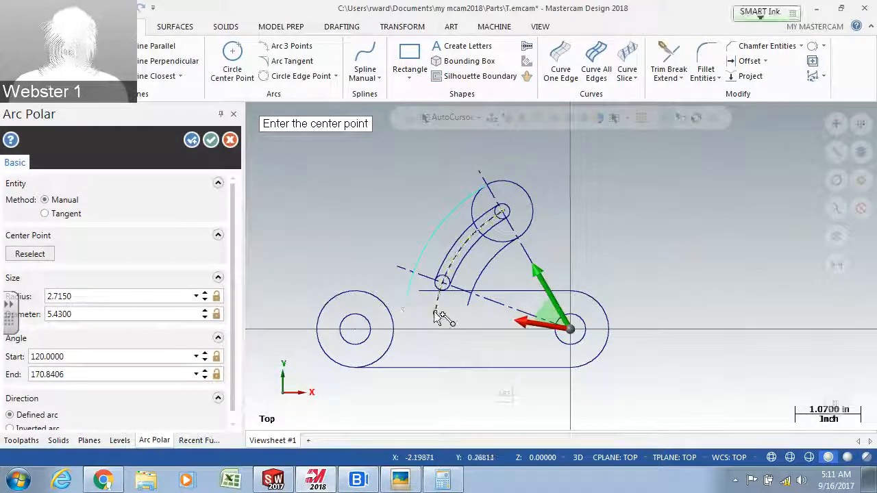
{"action": "left_click", "coordinate": [192, 141]}
{"action": "left_click", "coordinate": [210, 140]}
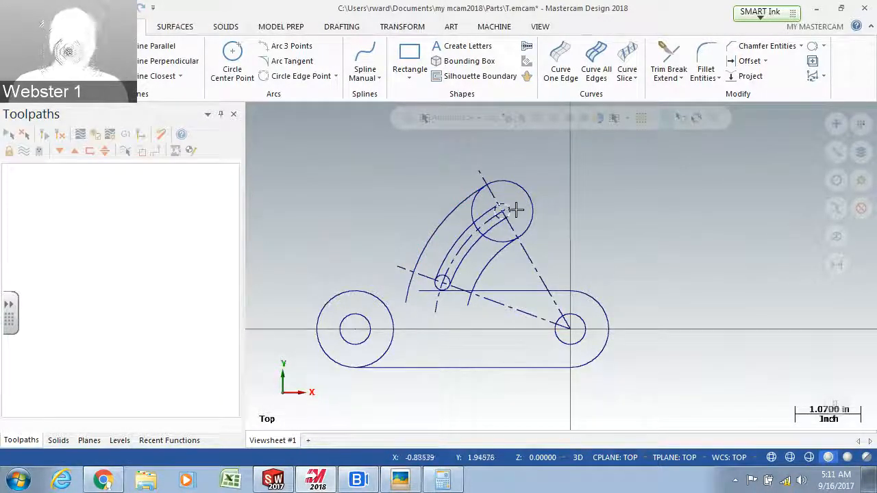
Step: Add an untrimmed fillet of radius 1.483 between the large left circle and the outer outline arc, following the reference drawing
{"action": "scroll", "coordinate": [515, 210], "scroll_direction": "up", "scroll_amount": 2}
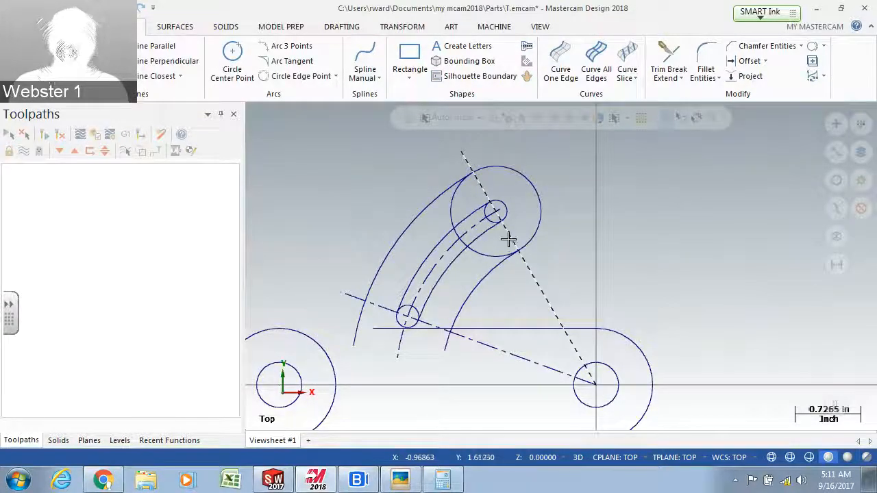
{"action": "scroll", "coordinate": [311, 331], "scroll_direction": "down", "scroll_amount": 1}
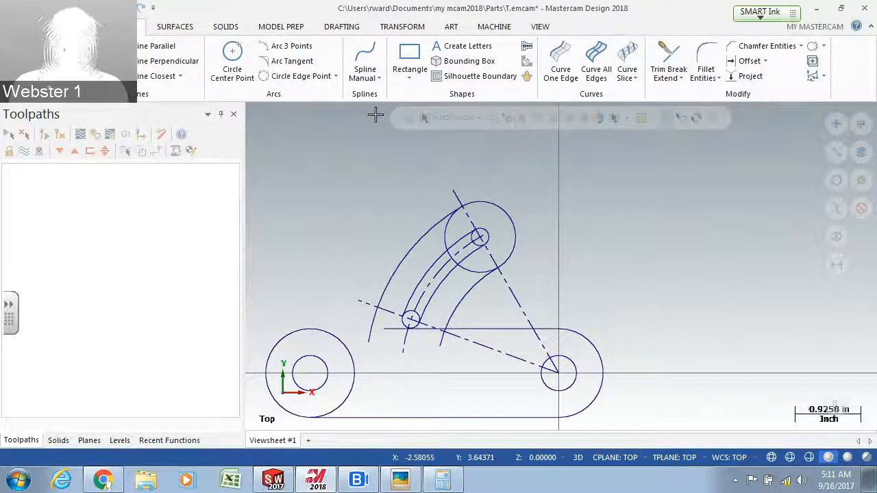
{"action": "left_click", "coordinate": [704, 59]}
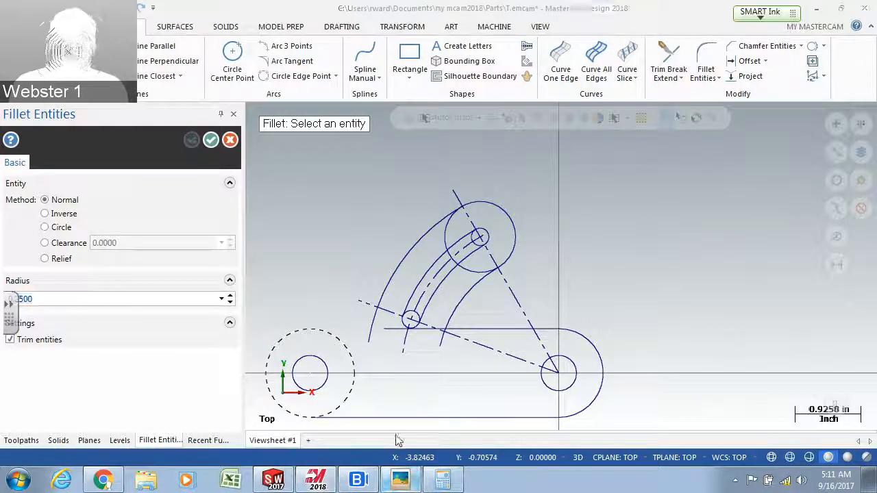
{"action": "left_click", "coordinate": [400, 479]}
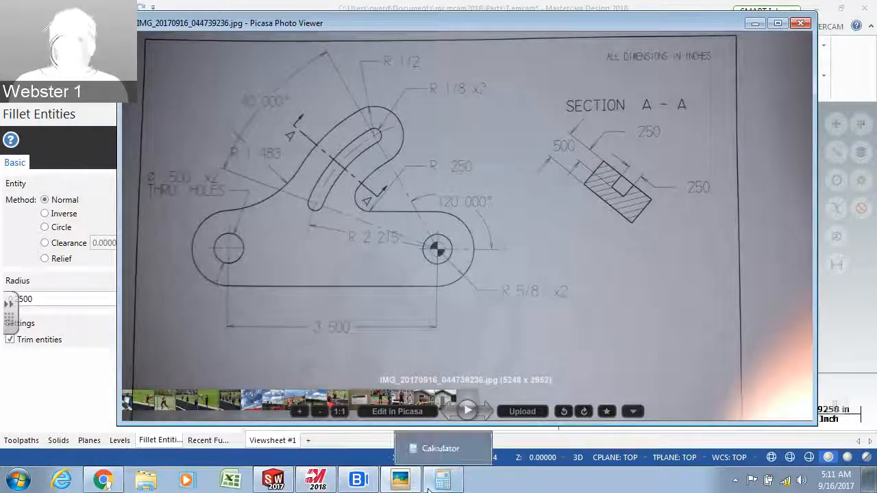
{"action": "left_click", "coordinate": [754, 23]}
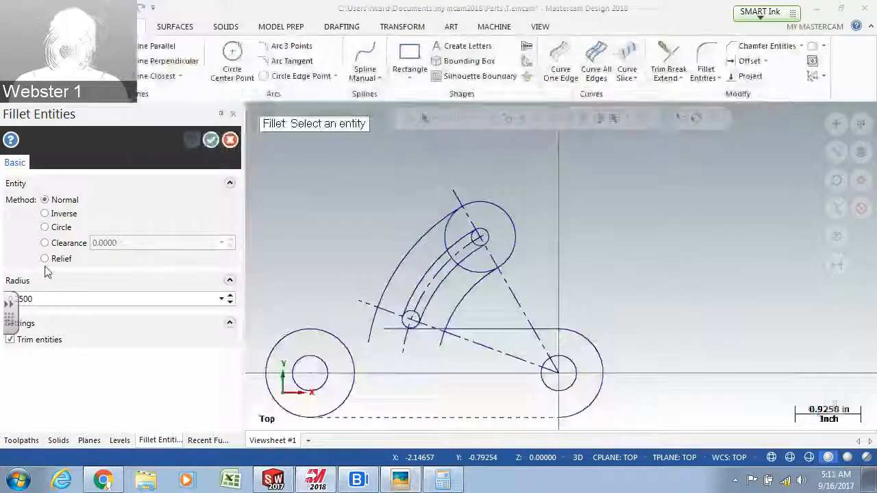
{"action": "left_click", "coordinate": [56, 302]}
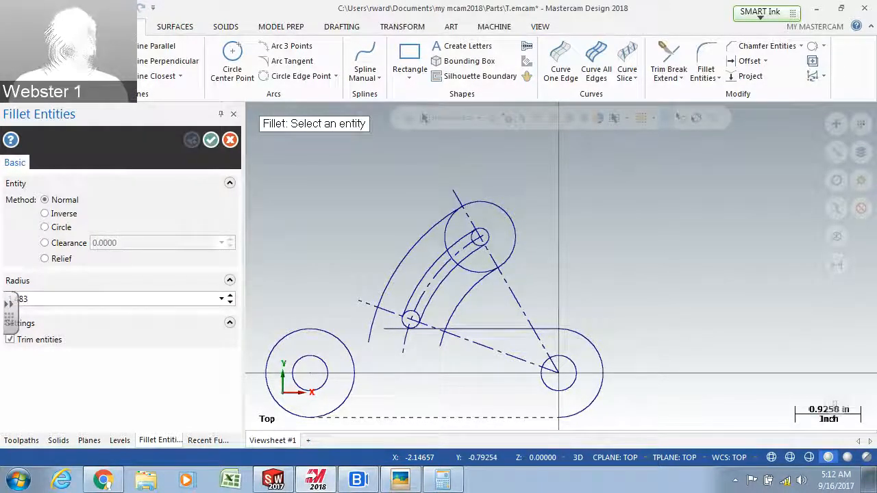
{"action": "type", "text": "0.830"}
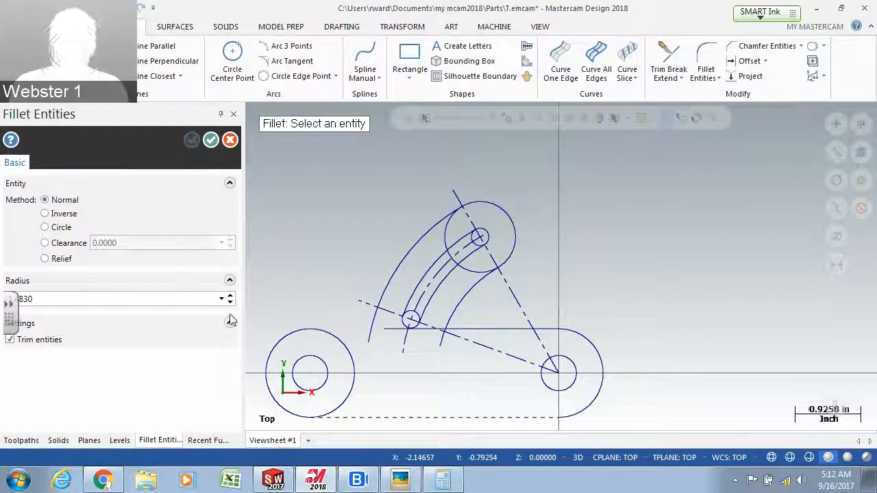
{"action": "left_click", "coordinate": [14, 345]}
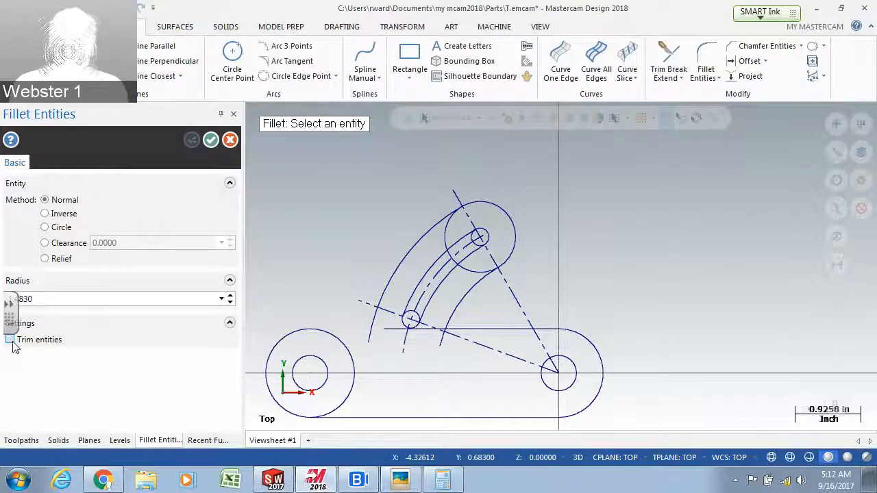
{"action": "left_click", "coordinate": [309, 328]}
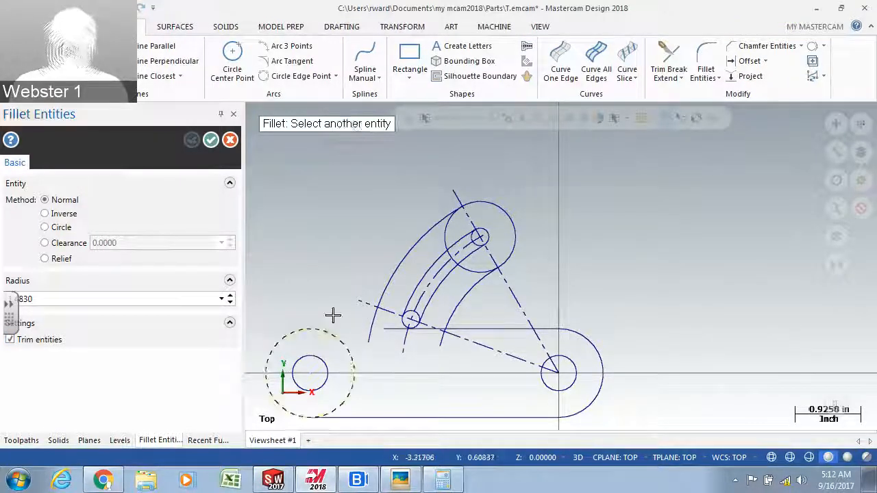
{"action": "left_click", "coordinate": [386, 287]}
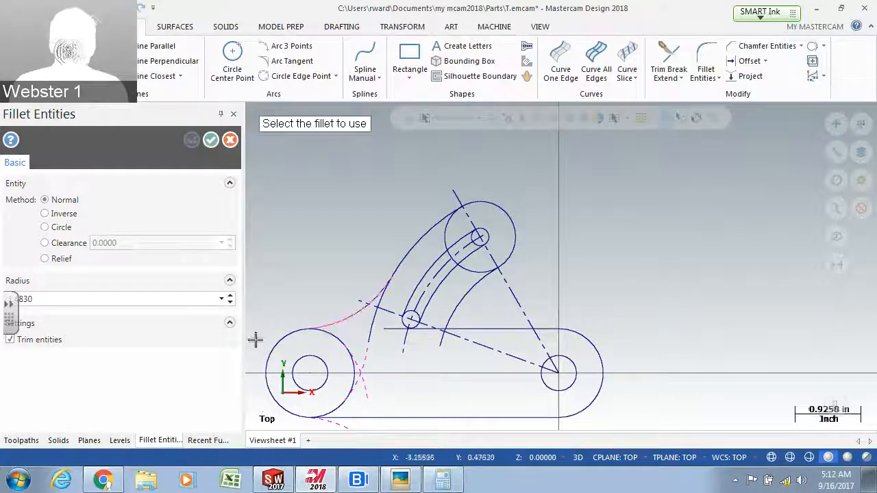
{"action": "left_click", "coordinate": [345, 317]}
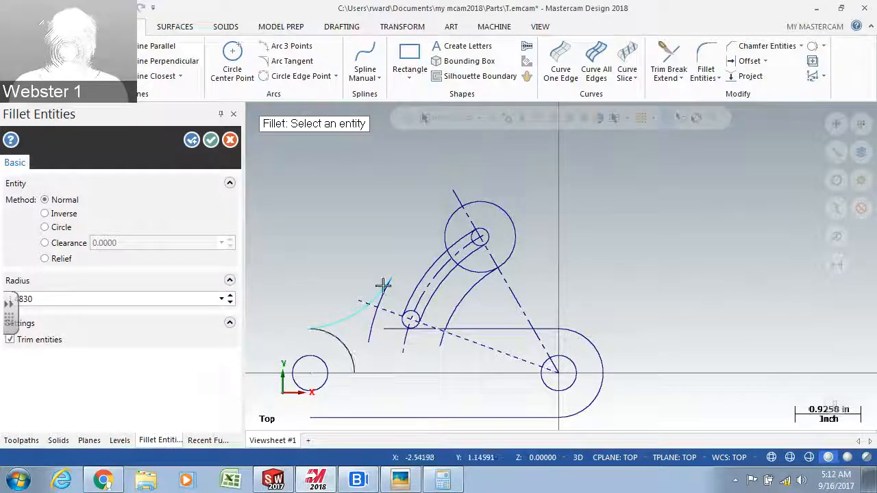
{"action": "left_click", "coordinate": [11, 339]}
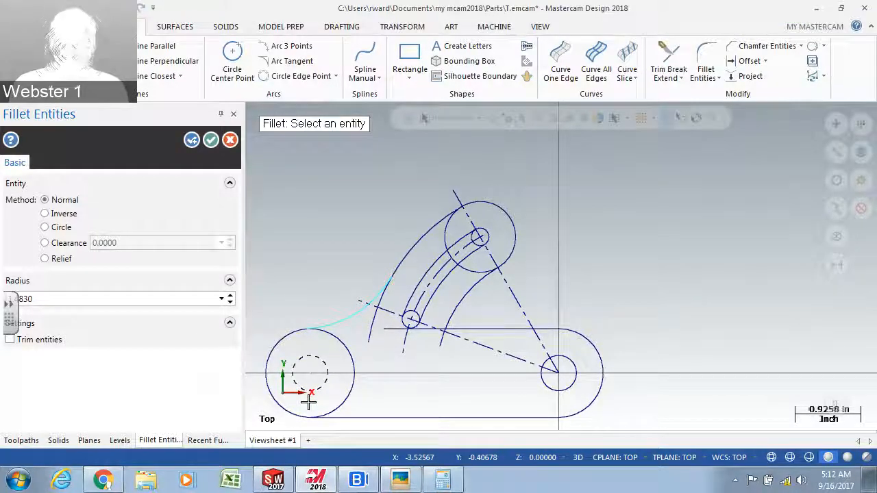
{"action": "left_click", "coordinate": [192, 142]}
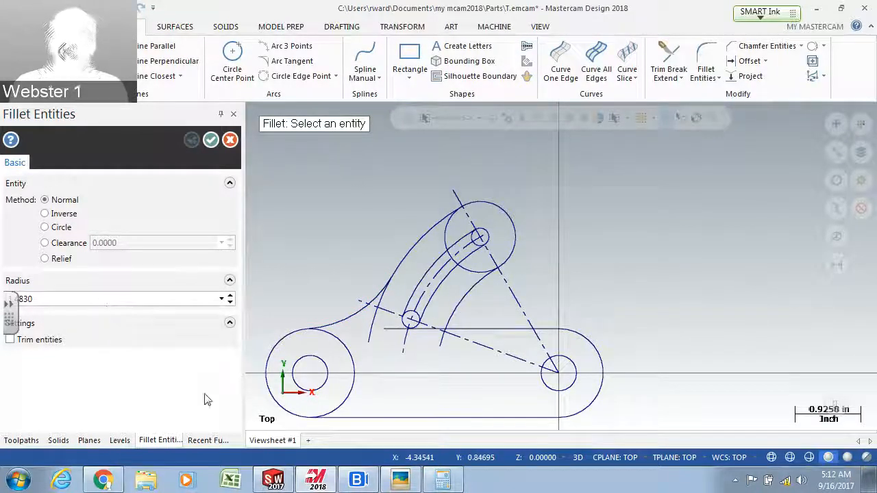
Step: Add a trimmed fillet of radius 0.25 between the inner outline arc and the upper horizontal line, and finish the fillet command
{"action": "left_click", "coordinate": [411, 483]}
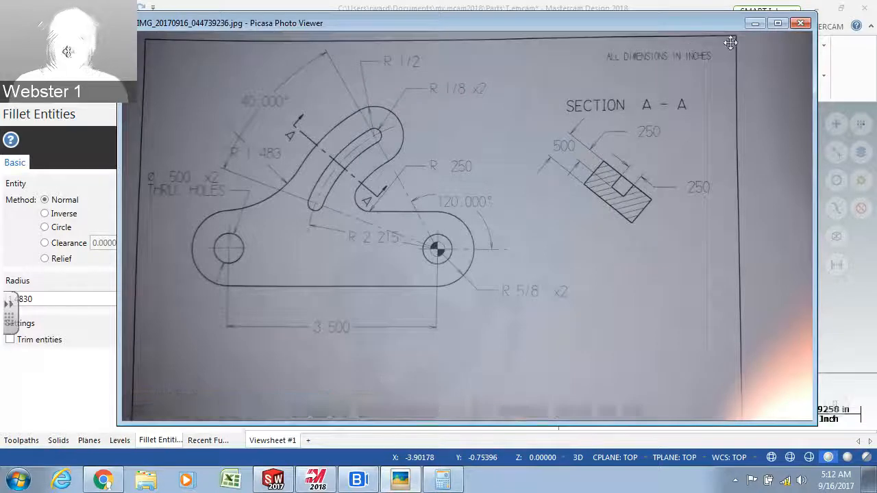
{"action": "left_click", "coordinate": [754, 24]}
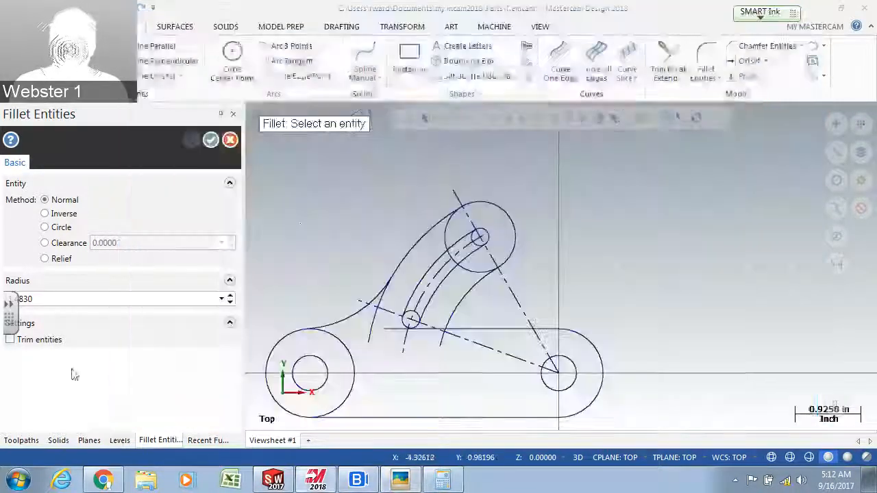
{"action": "double_click", "coordinate": [61, 299]}
{"action": "type", "text": ".25"}
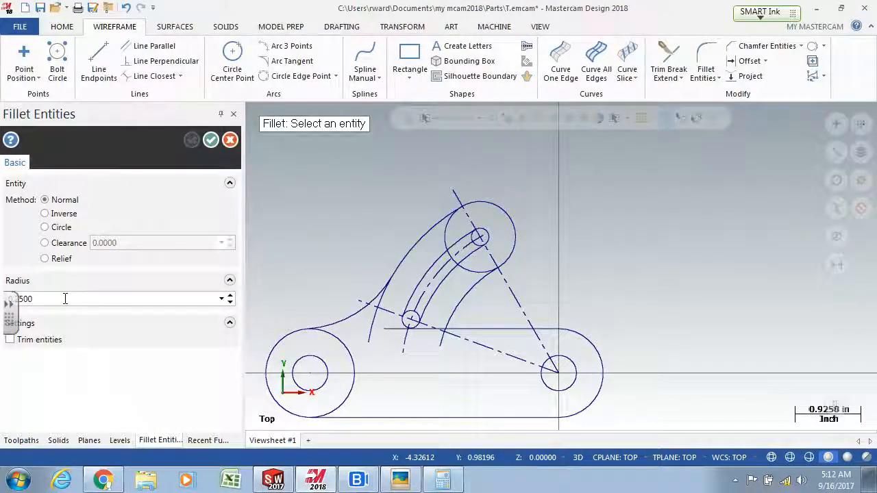
{"action": "left_click", "coordinate": [450, 314]}
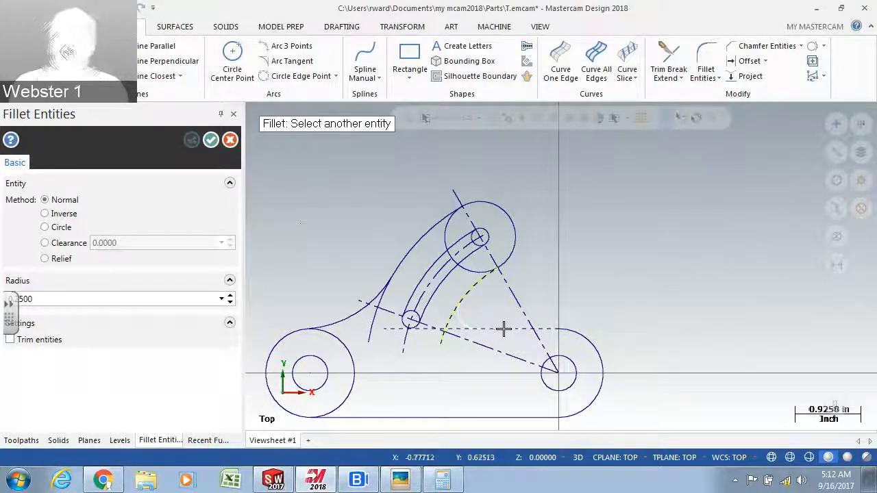
{"action": "left_click", "coordinate": [503, 329]}
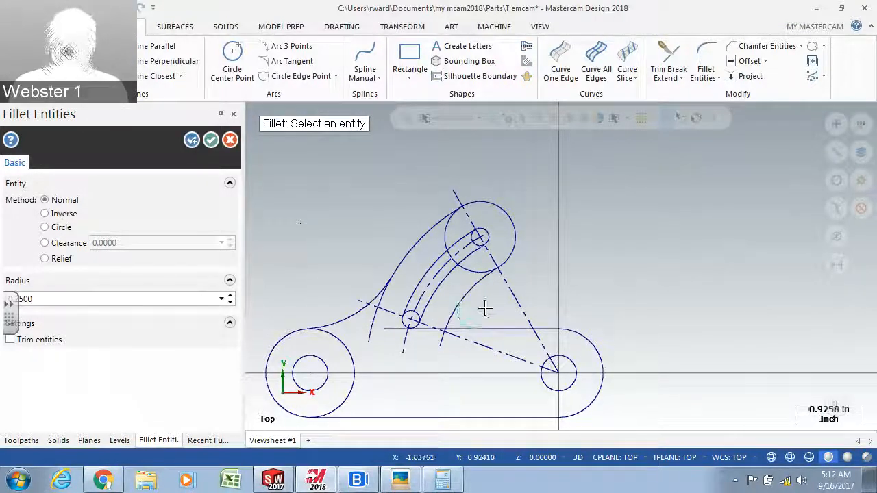
{"action": "left_click", "coordinate": [10, 341]}
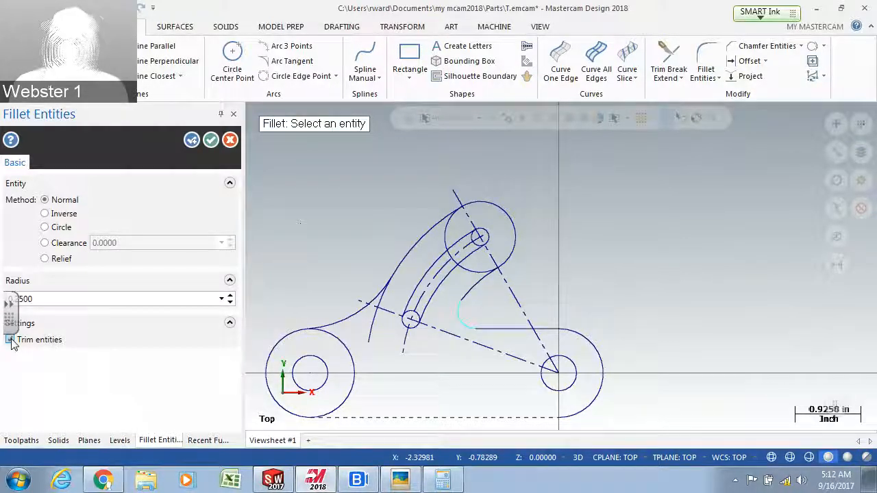
{"action": "left_click", "coordinate": [10, 341]}
{"action": "left_click", "coordinate": [11, 339]}
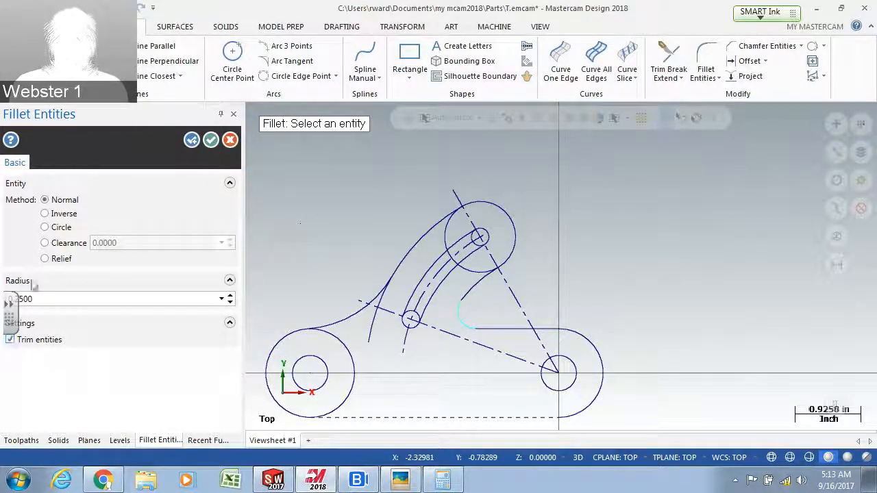
{"action": "left_click", "coordinate": [192, 139]}
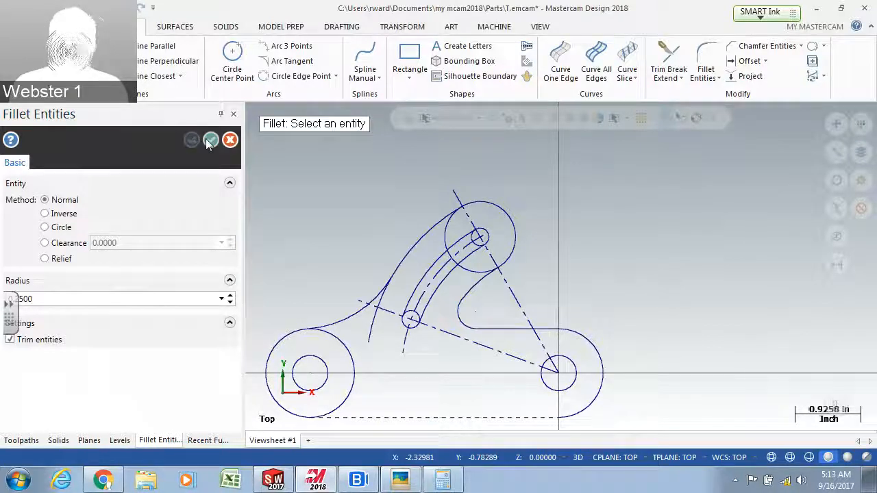
{"action": "left_click", "coordinate": [209, 141]}
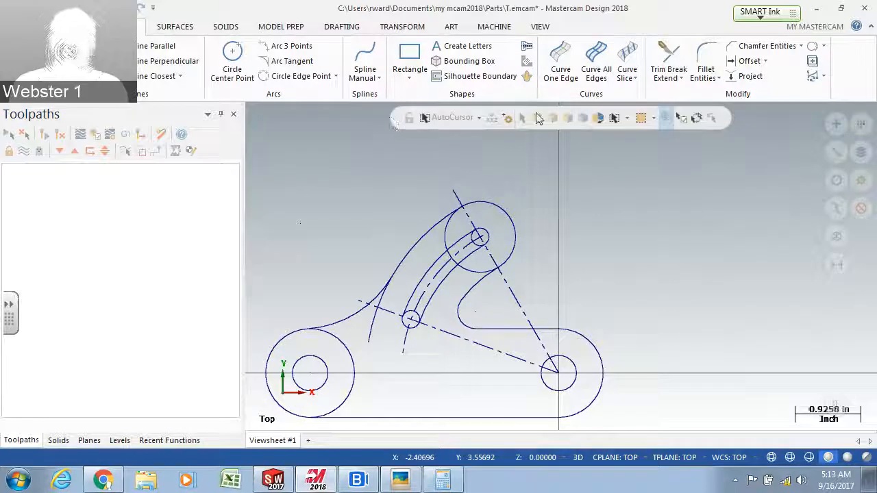
Step: Trim the lower end of the outer outline arc to the 1.483 radius fillet using the Trim 1 entity method
{"action": "left_click", "coordinate": [673, 63]}
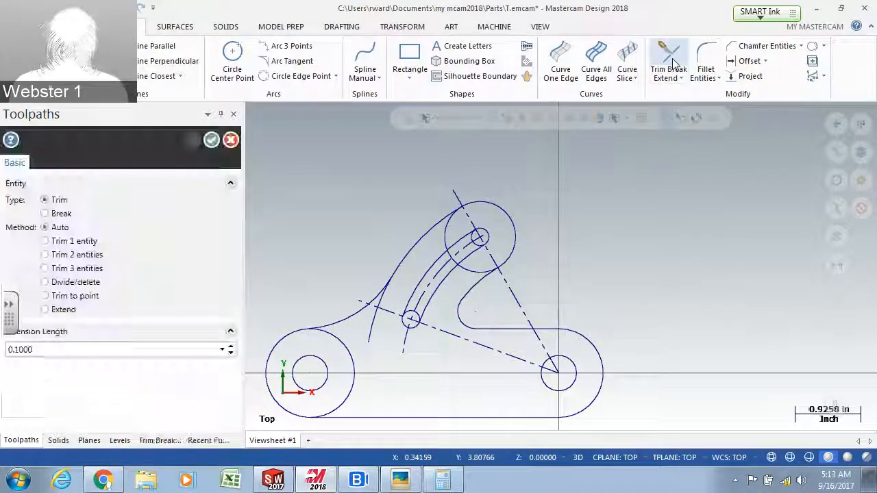
{"action": "left_click", "coordinate": [46, 243]}
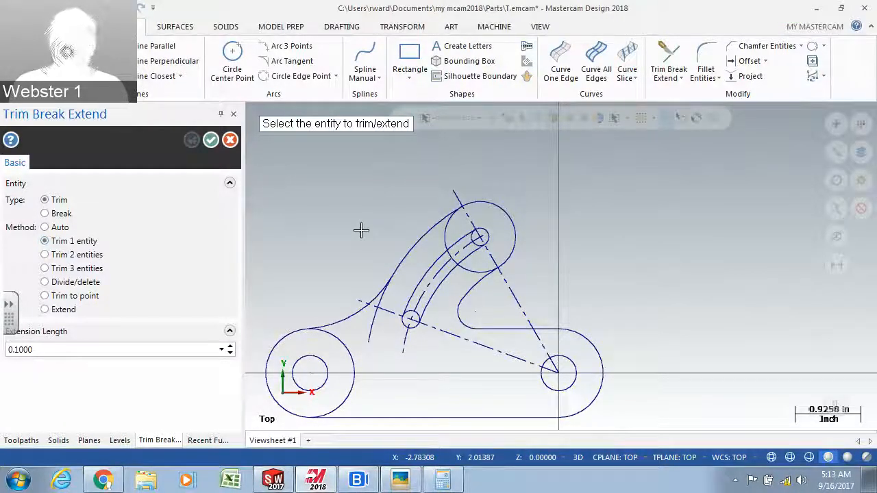
{"action": "left_click", "coordinate": [413, 241]}
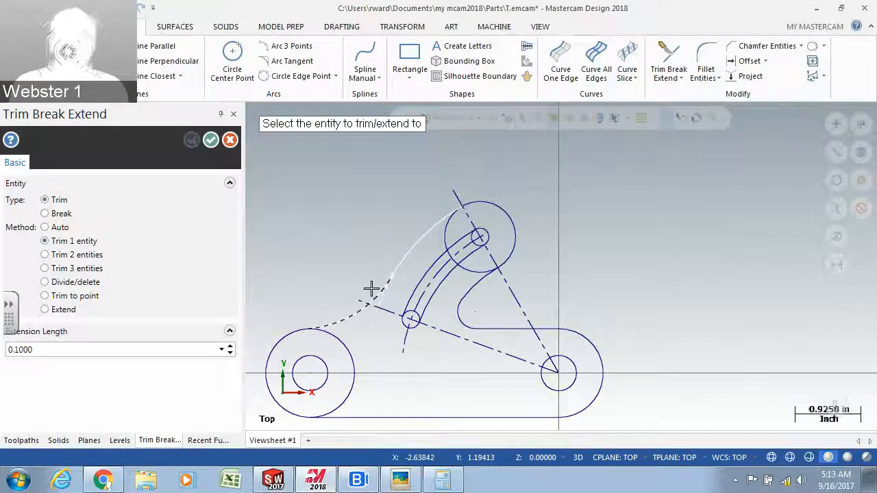
{"action": "left_click", "coordinate": [333, 309]}
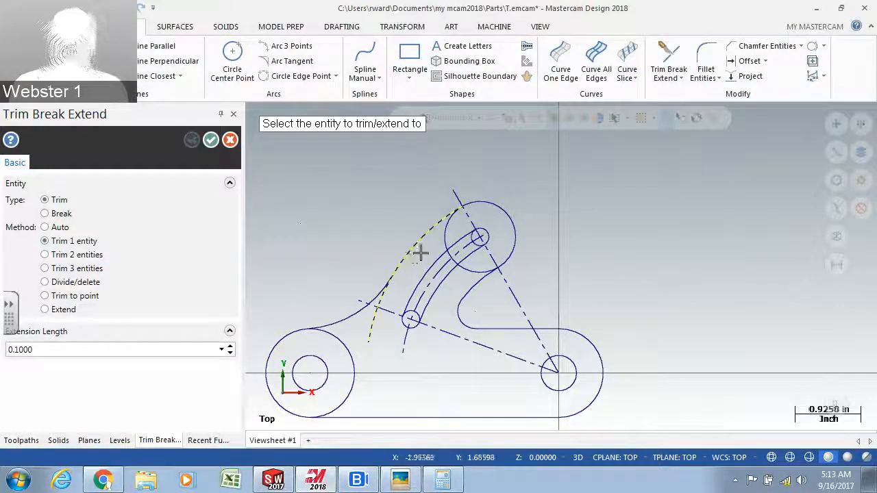
{"action": "left_click", "coordinate": [332, 315]}
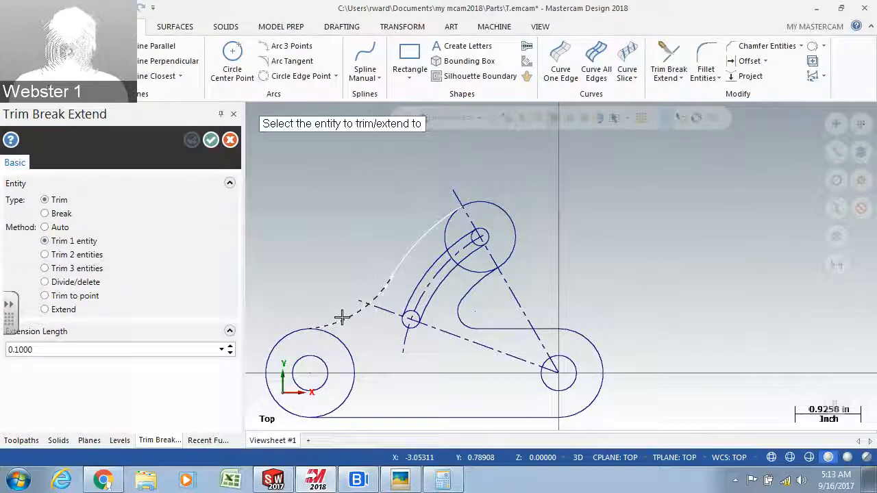
{"action": "left_click", "coordinate": [346, 314]}
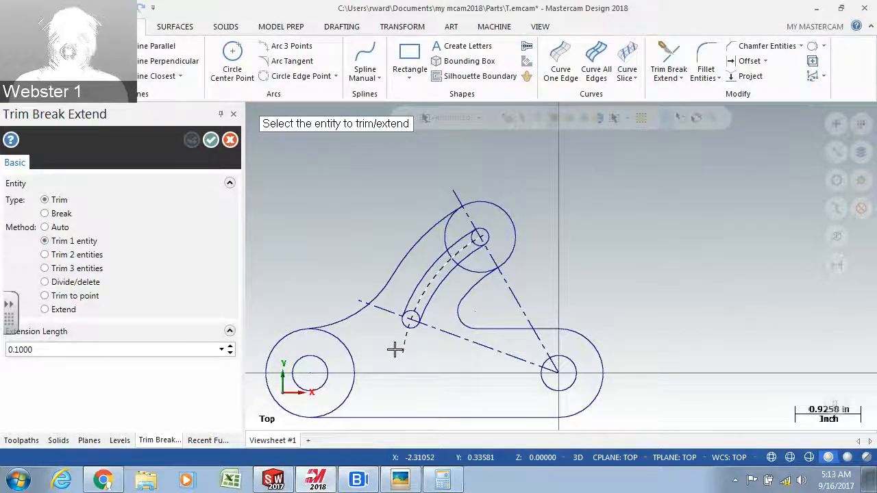
Step: Trim the small circle at the slot's upper end to both slot side arcs with Trim 1 entity, leaving a rounded end
{"action": "scroll", "coordinate": [483, 253], "scroll_direction": "up", "scroll_amount": 3}
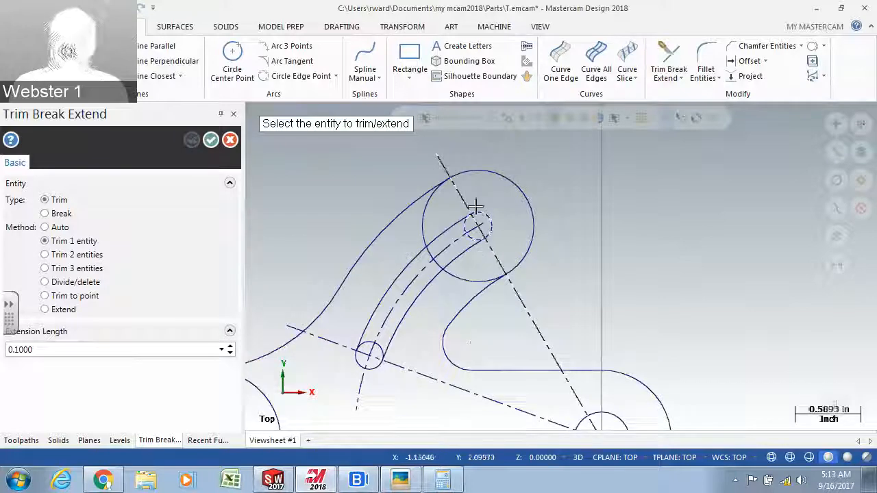
{"action": "scroll", "coordinate": [474, 207], "scroll_direction": "up", "scroll_amount": 6}
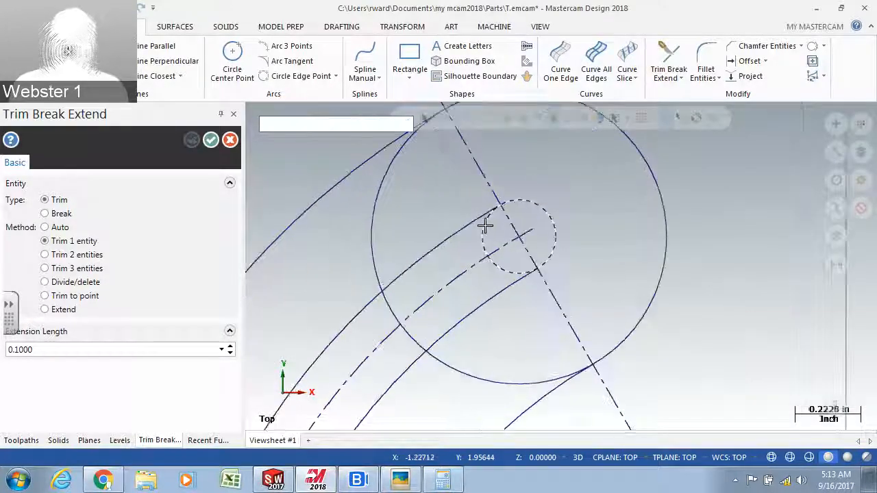
{"action": "left_click", "coordinate": [489, 216]}
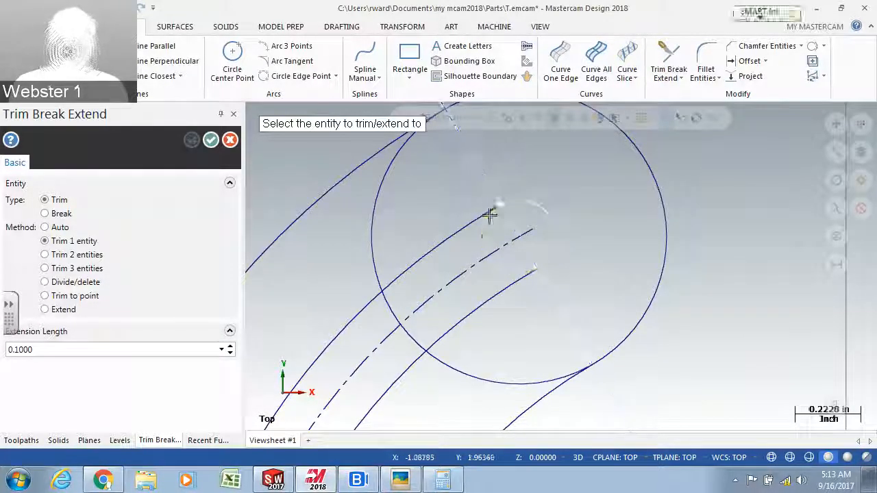
{"action": "left_click", "coordinate": [463, 226]}
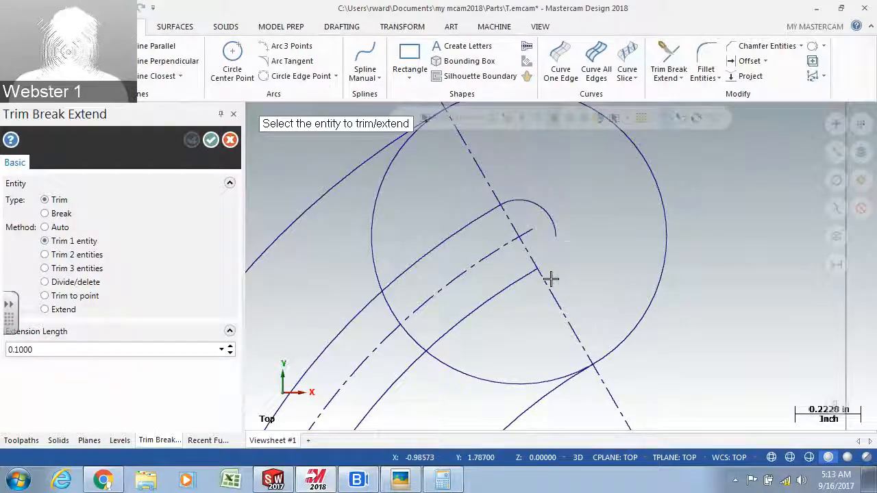
{"action": "left_click", "coordinate": [557, 229]}
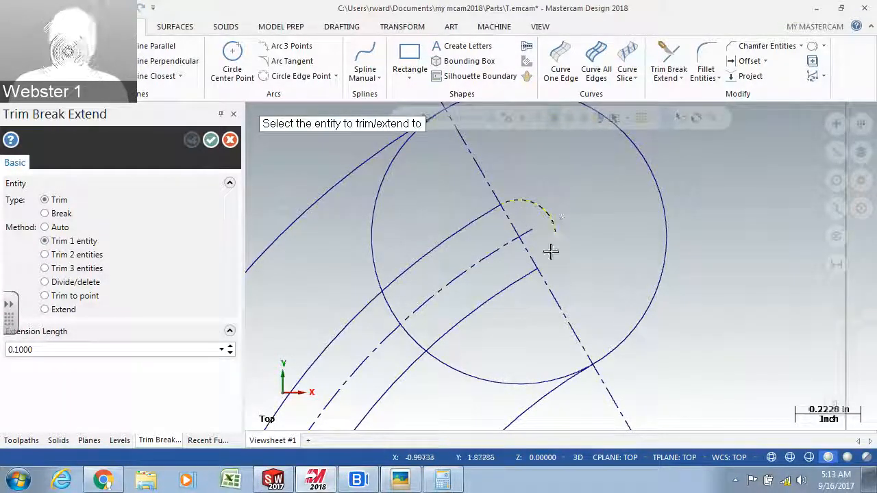
{"action": "left_click", "coordinate": [524, 282]}
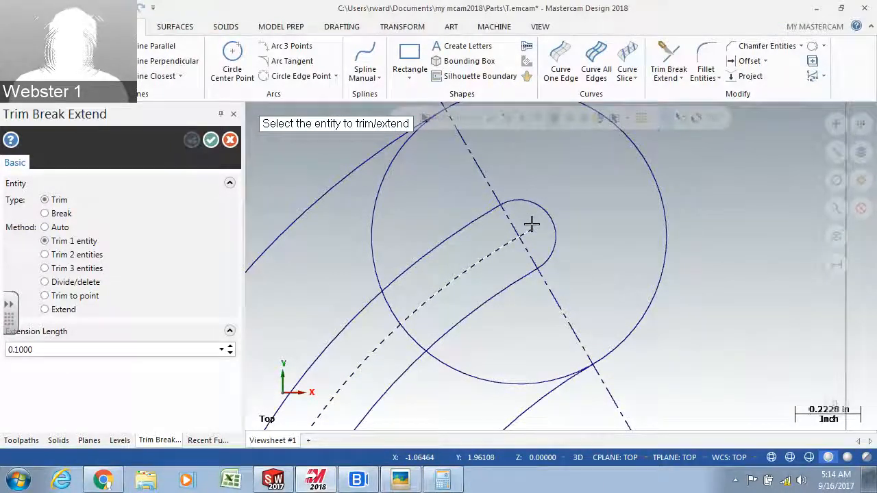
Step: Remove the inner half of the large left circle with the Divide/delete trim method, keeping its outer half as the outline
{"action": "scroll", "coordinate": [529, 223], "scroll_direction": "down", "scroll_amount": 3}
{"action": "scroll", "coordinate": [531, 225], "scroll_direction": "down", "scroll_amount": 3}
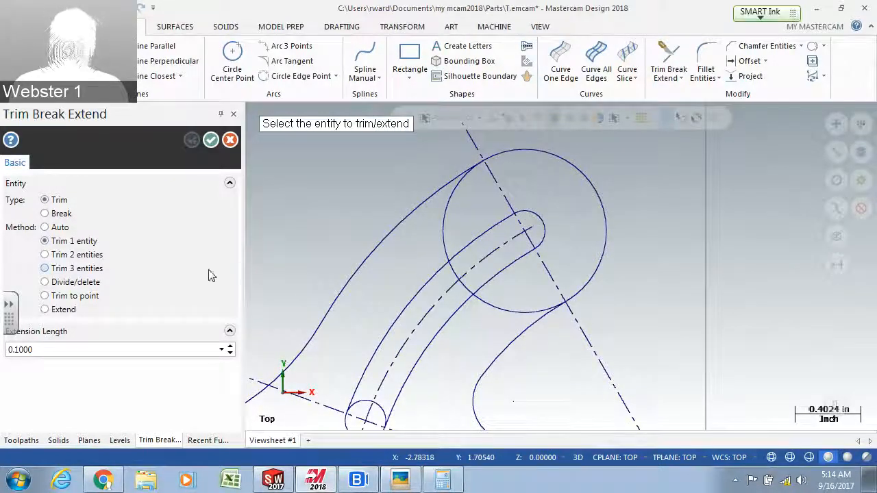
{"action": "left_click", "coordinate": [45, 283]}
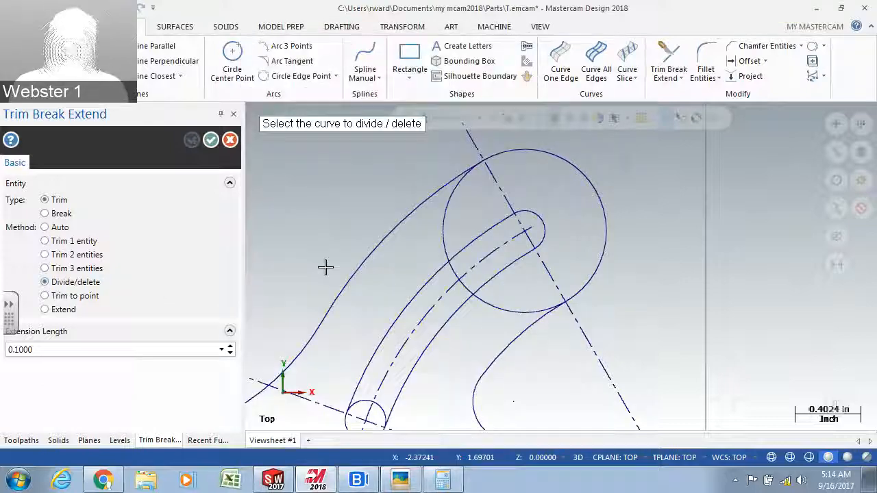
{"action": "scroll", "coordinate": [372, 278], "scroll_direction": "down", "scroll_amount": 3}
{"action": "scroll", "coordinate": [394, 286], "scroll_direction": "down", "scroll_amount": 3}
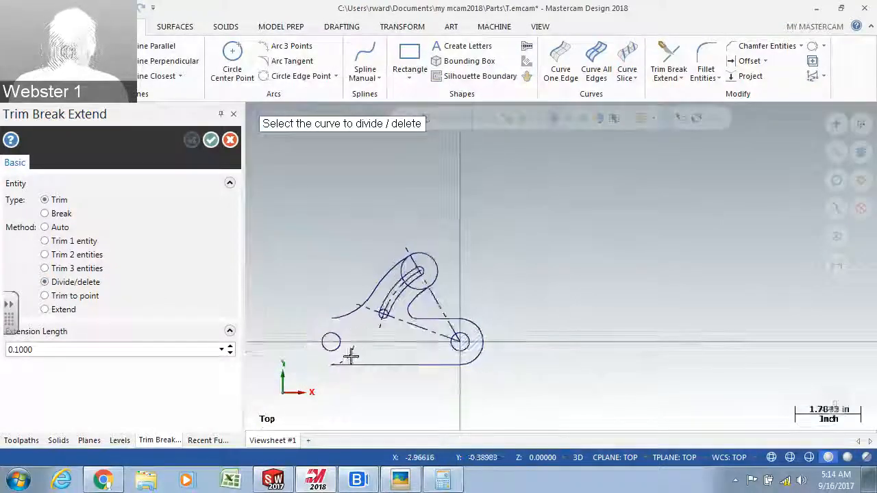
{"action": "scroll", "coordinate": [339, 363], "scroll_direction": "up", "scroll_amount": 3}
{"action": "scroll", "coordinate": [379, 328], "scroll_direction": "up", "scroll_amount": 1}
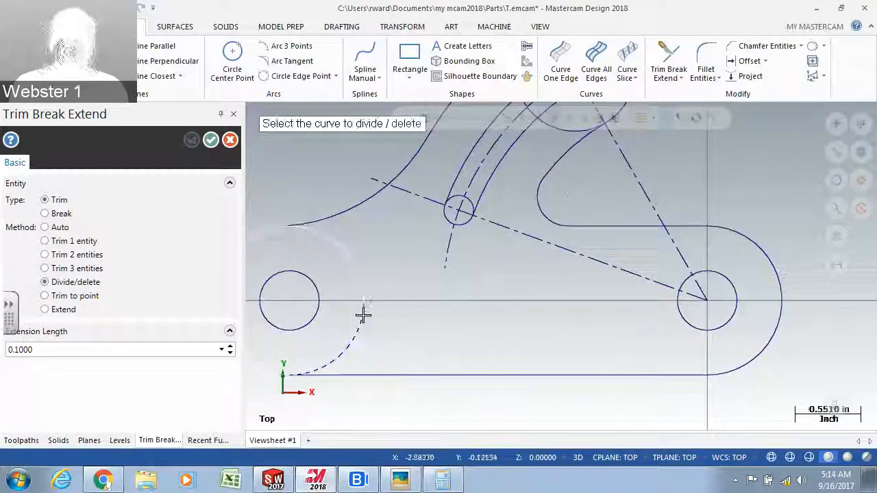
{"action": "left_click", "coordinate": [362, 314]}
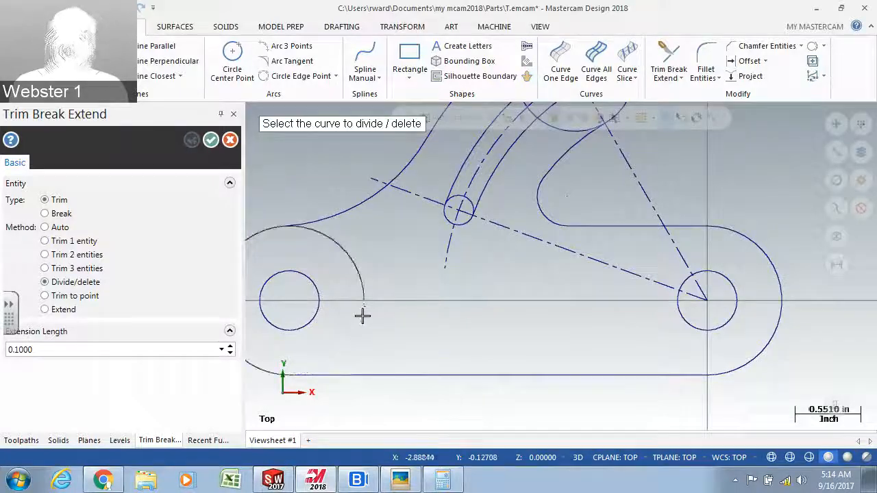
{"action": "left_click", "coordinate": [363, 268]}
{"action": "scroll", "coordinate": [367, 259], "scroll_direction": "down", "scroll_amount": 1}
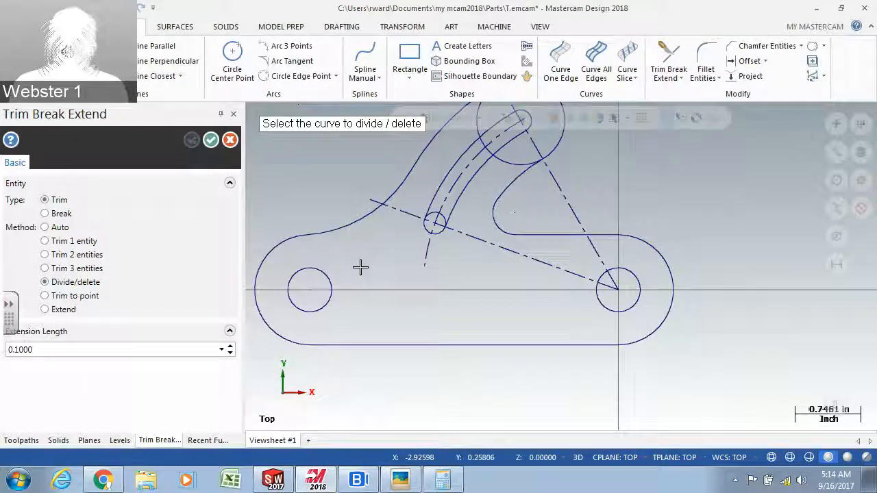
Step: Divide/delete the segments of the large upper circle that lie inside the bracket outline and cross the slot
{"action": "scroll", "coordinate": [435, 221], "scroll_direction": "up", "scroll_amount": 5}
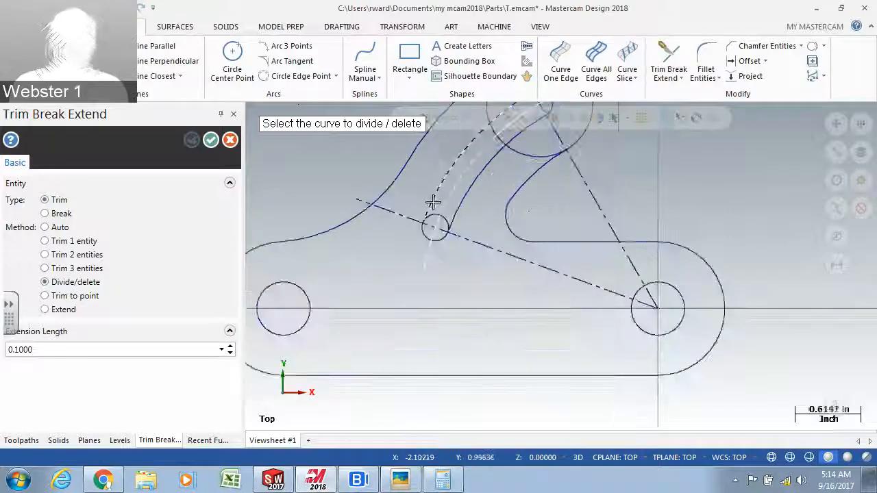
{"action": "scroll", "coordinate": [431, 215], "scroll_direction": "up", "scroll_amount": 2}
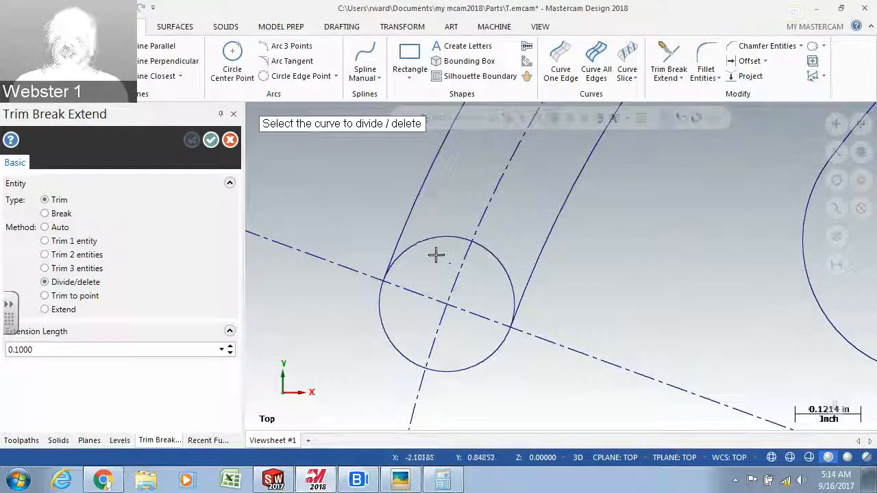
{"action": "scroll", "coordinate": [447, 253], "scroll_direction": "down", "scroll_amount": 5}
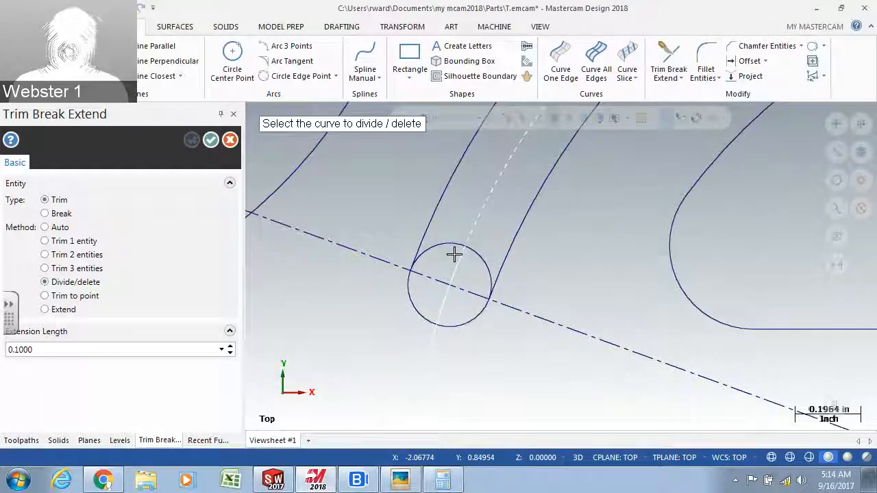
{"action": "scroll", "coordinate": [454, 255], "scroll_direction": "down", "scroll_amount": 3}
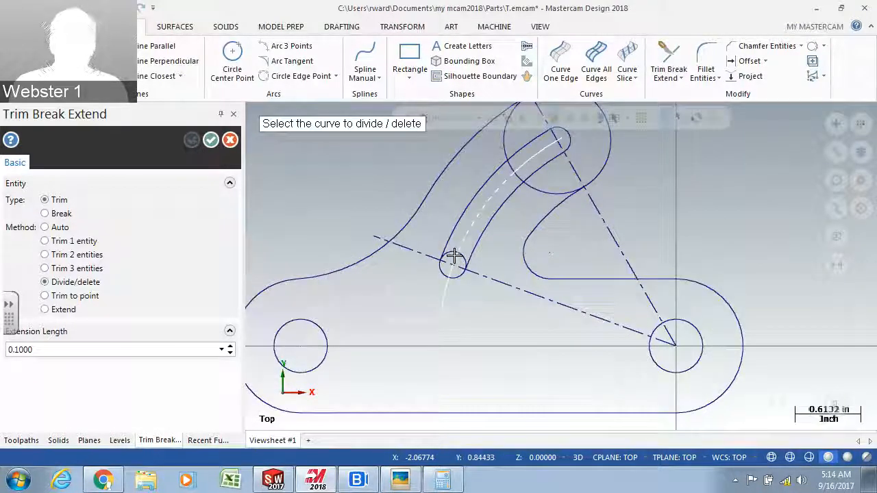
{"action": "scroll", "coordinate": [514, 196], "scroll_direction": "up", "scroll_amount": 2}
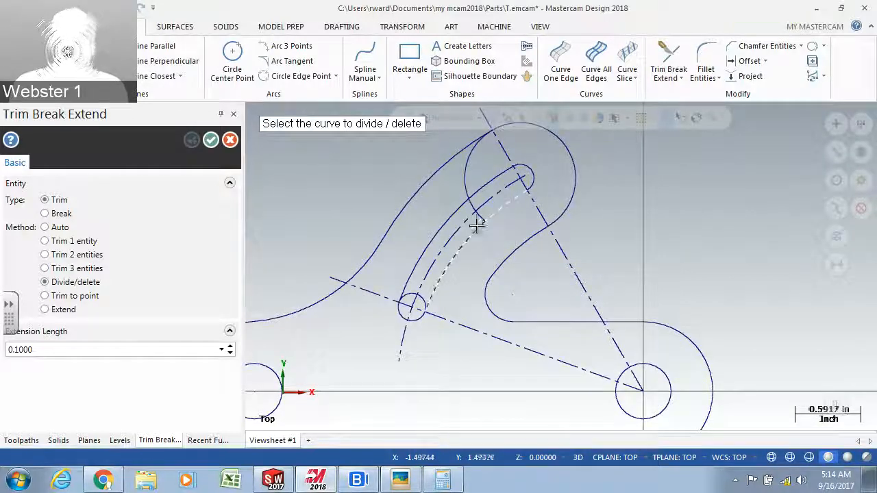
{"action": "scroll", "coordinate": [479, 220], "scroll_direction": "up", "scroll_amount": 1}
{"action": "scroll", "coordinate": [482, 220], "scroll_direction": "up", "scroll_amount": 2}
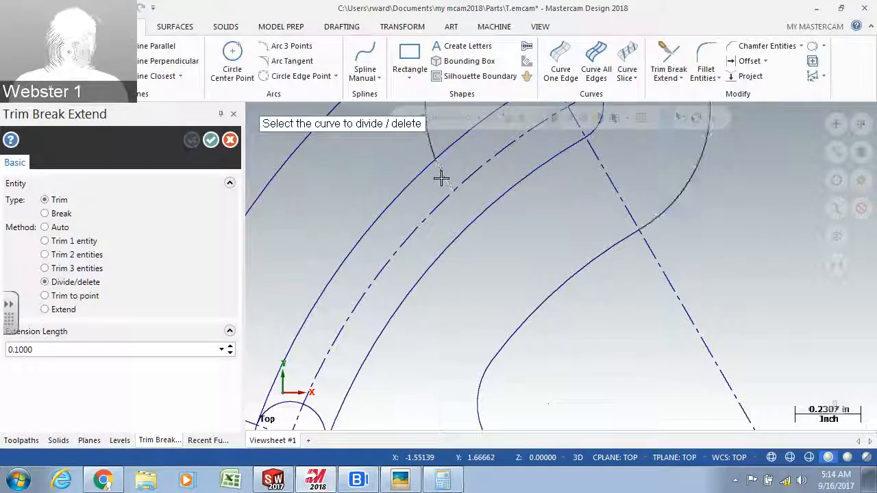
{"action": "scroll", "coordinate": [455, 196], "scroll_direction": "down", "scroll_amount": 2}
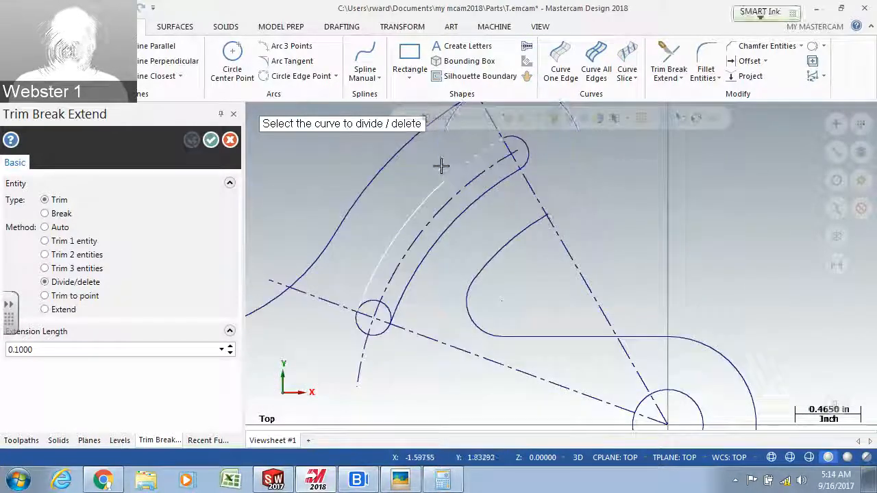
{"action": "scroll", "coordinate": [472, 201], "scroll_direction": "down", "scroll_amount": 2}
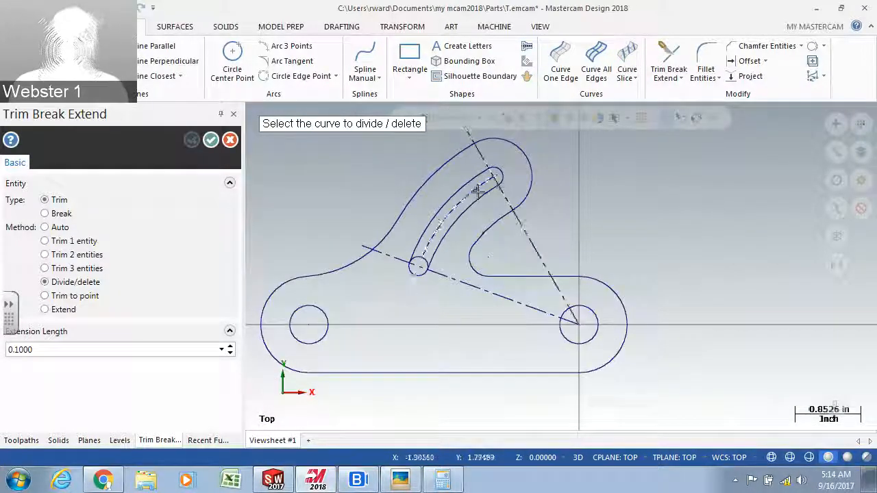
Step: Trim the small circle at the slot's lower end to both slot side arcs using the Trim 1 entity method
{"action": "scroll", "coordinate": [426, 296], "scroll_direction": "up", "scroll_amount": 1}
{"action": "scroll", "coordinate": [426, 296], "scroll_direction": "up", "scroll_amount": 3}
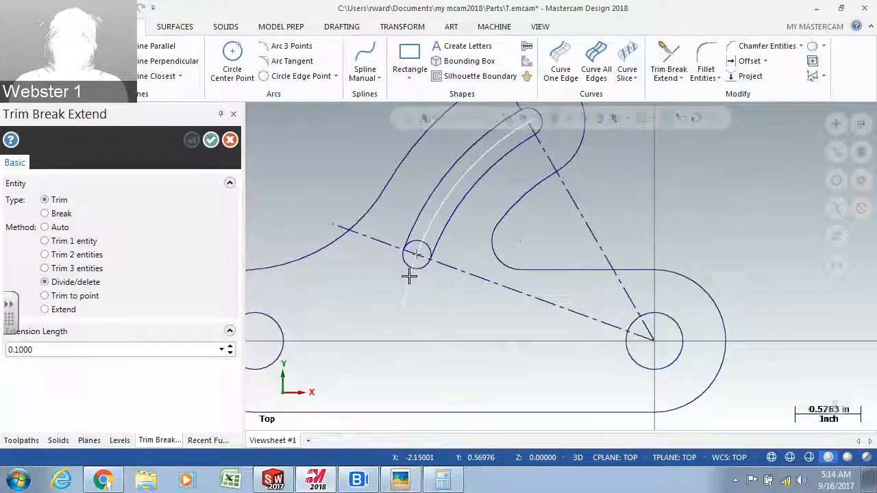
{"action": "left_click", "coordinate": [68, 243]}
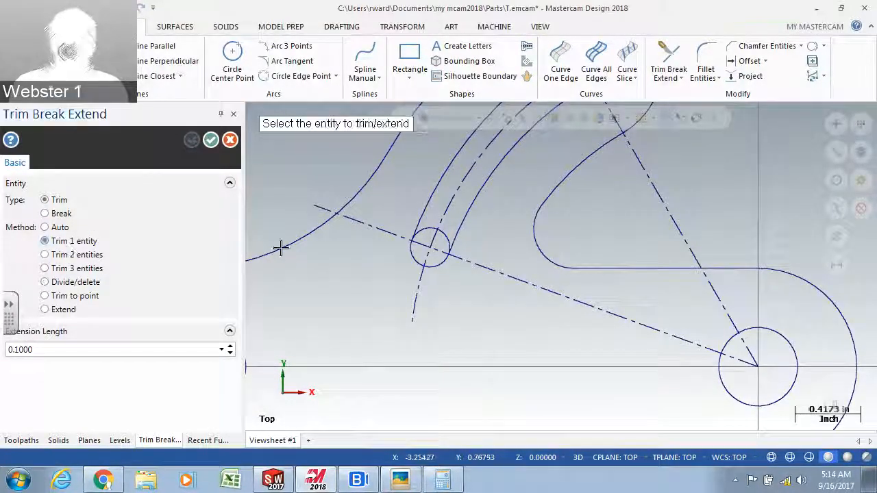
{"action": "left_click", "coordinate": [463, 233]}
{"action": "left_click", "coordinate": [406, 250]}
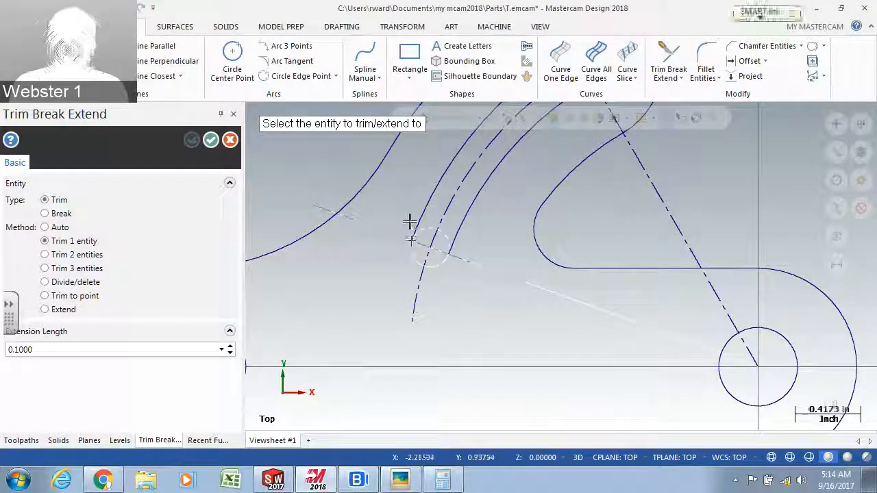
{"action": "left_click", "coordinate": [414, 218]}
{"action": "scroll", "coordinate": [429, 289], "scroll_direction": "down", "scroll_amount": 2}
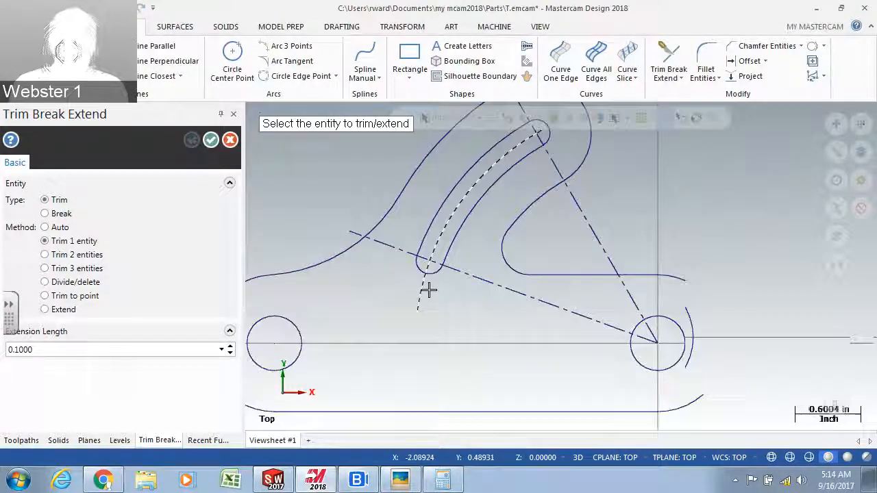
{"action": "scroll", "coordinate": [427, 290], "scroll_direction": "down", "scroll_amount": 3}
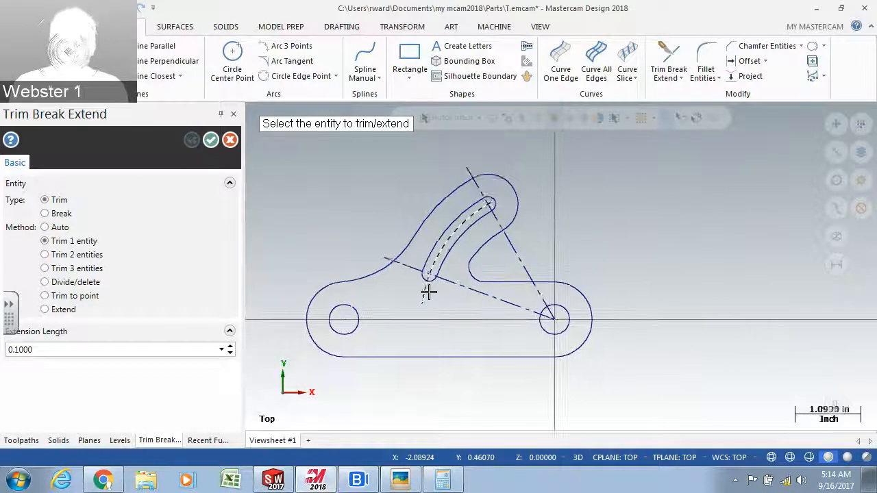
{"action": "scroll", "coordinate": [428, 292], "scroll_direction": "down", "scroll_amount": 1}
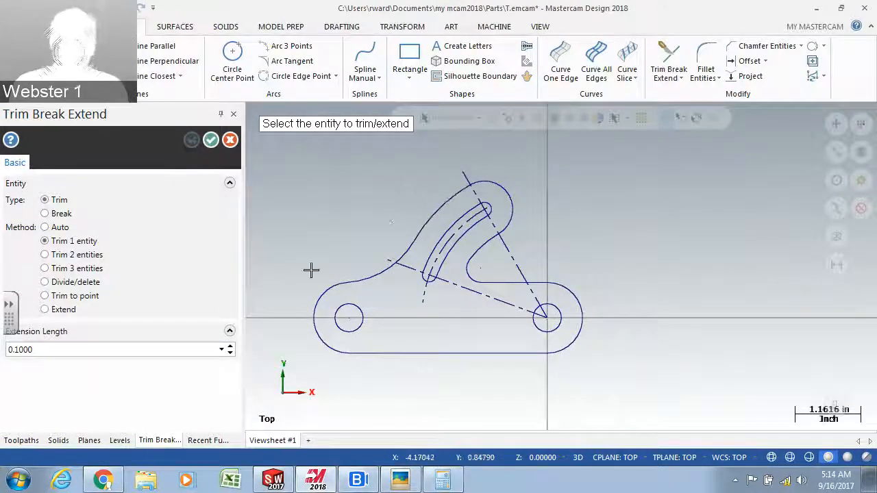
Step: Open Save As for the bracket drawing and enter "Tutorial 3 - Exercise 2 - RW" as the file name
{"action": "scroll", "coordinate": [290, 297], "scroll_direction": "up", "scroll_amount": 2}
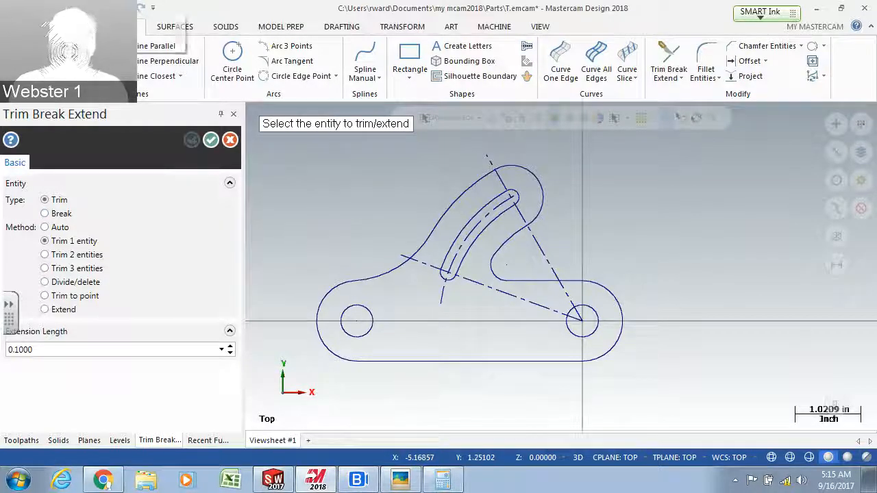
{"action": "left_click", "coordinate": [16, 27]}
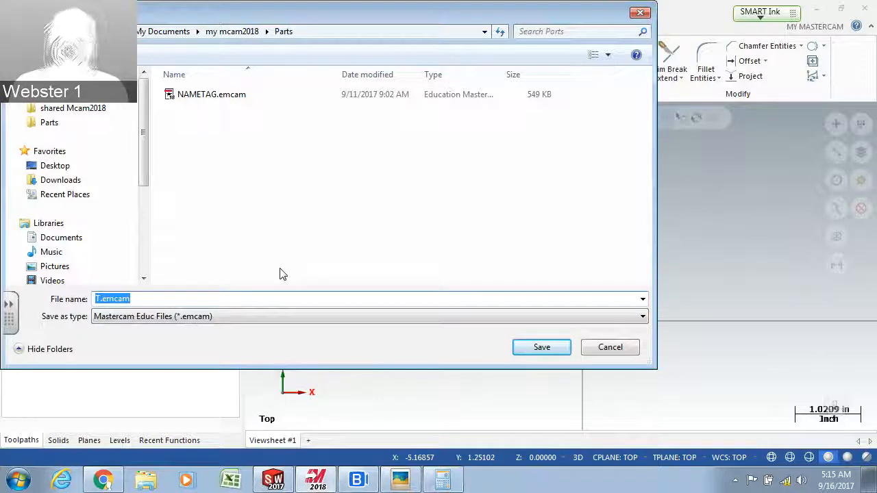
{"action": "type", "text": "Tut"}
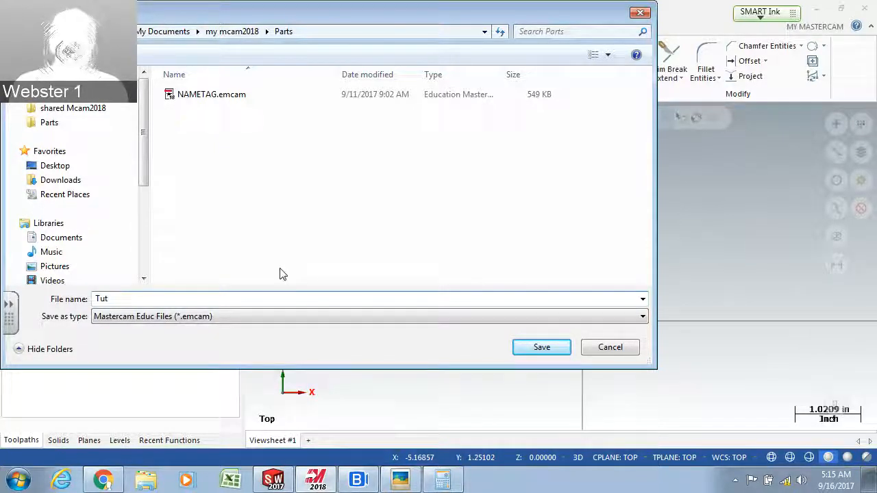
{"action": "type", "text": "orial "}
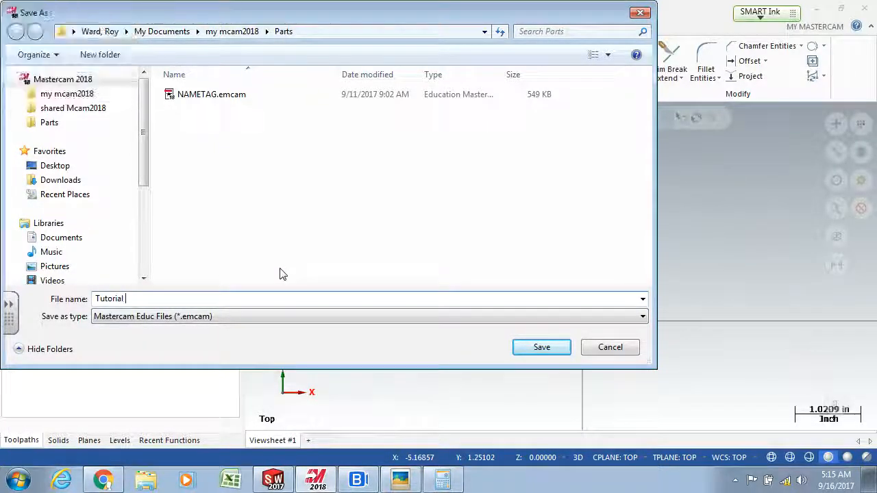
{"action": "type", "text": "3"}
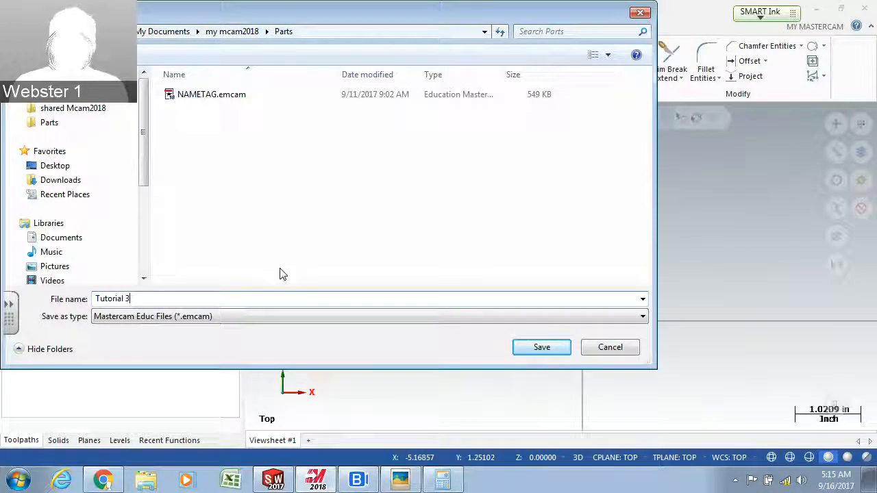
{"action": "type", "text": " - Exercise"}
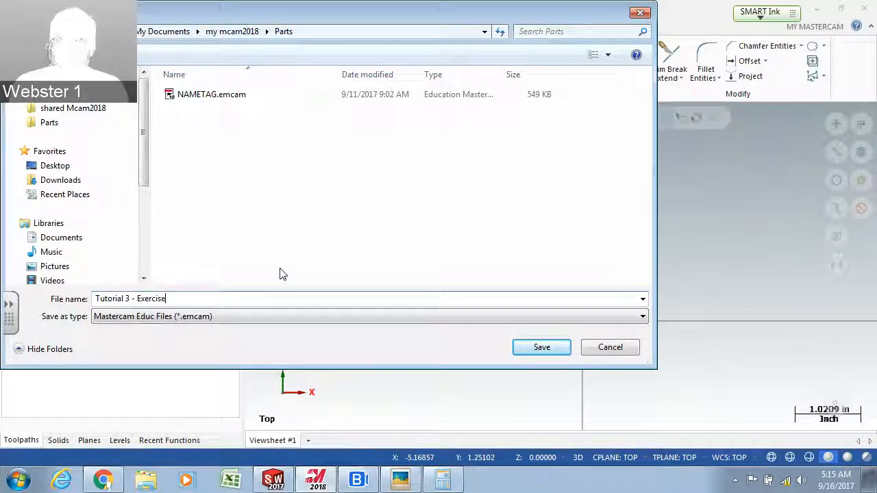
{"action": "type", "text": " 2"}
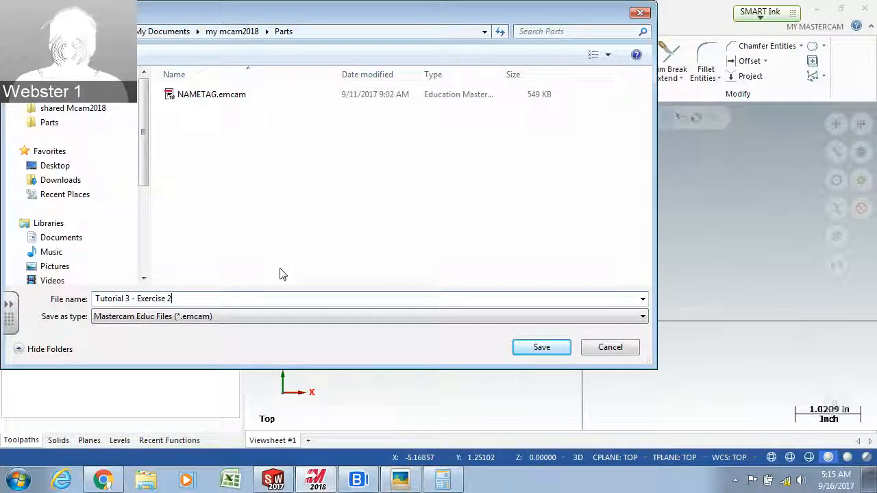
{"action": "type", "text": " -"}
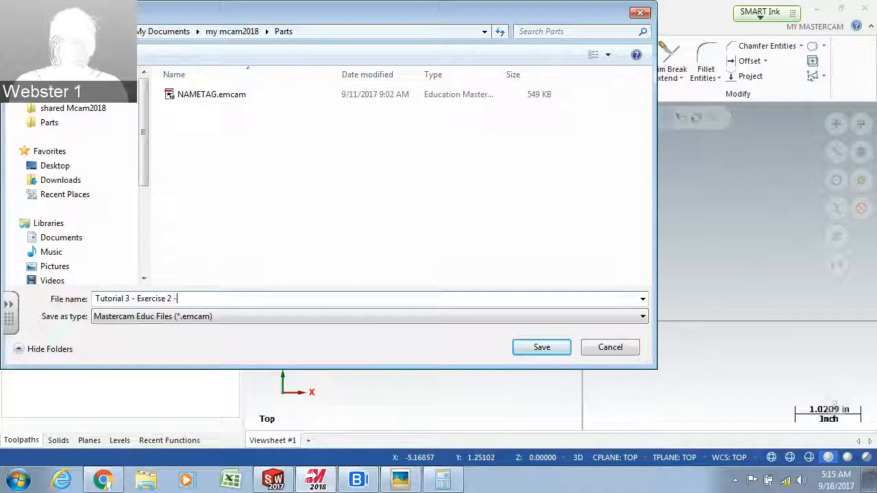
{"action": "type", "text": " RW"}
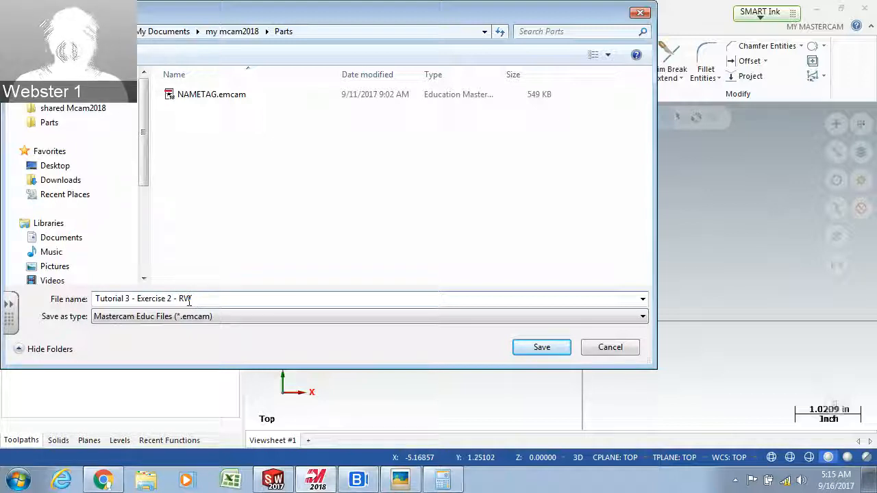
{"action": "type", "text": "-"}
{"action": "type", "text": "."}
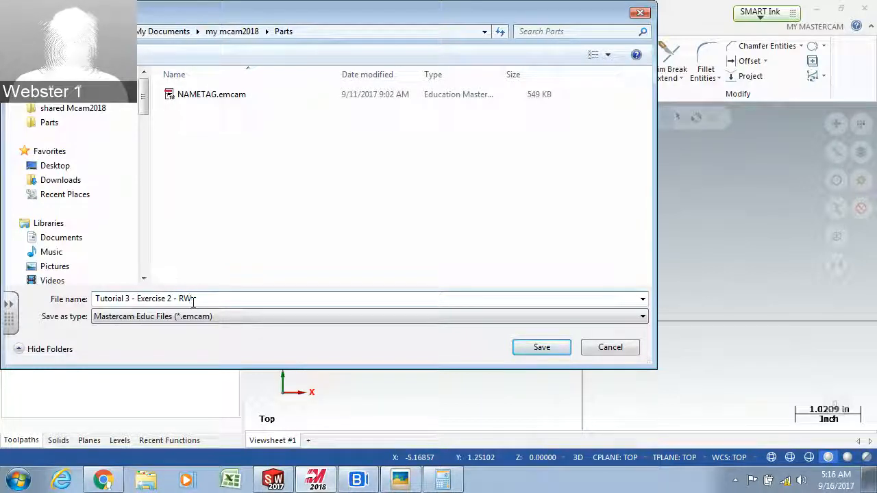
Step: Replace the spaces before both numbers with underscores and save the drawing as "Tutorial_3 - Exercise_2 - RW" in the Parts folder
{"action": "left_click", "coordinate": [130, 298]}
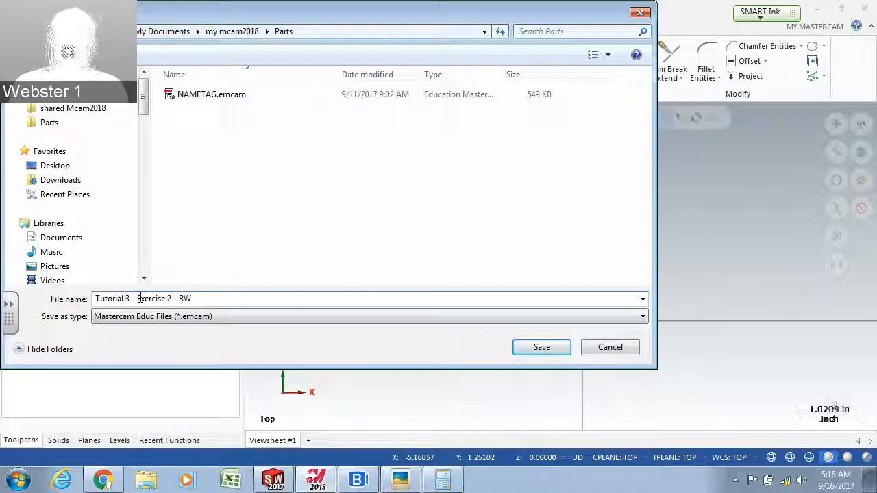
{"action": "key", "text": "BackSpace"}
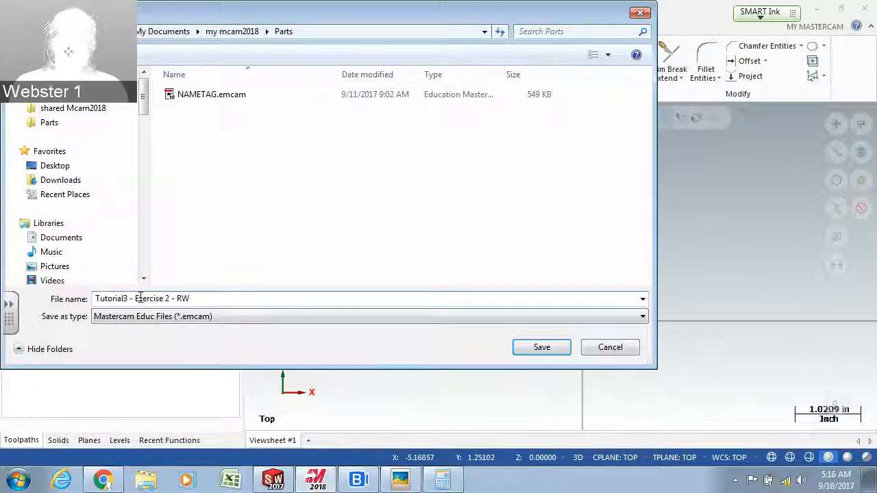
{"action": "type", "text": "_"}
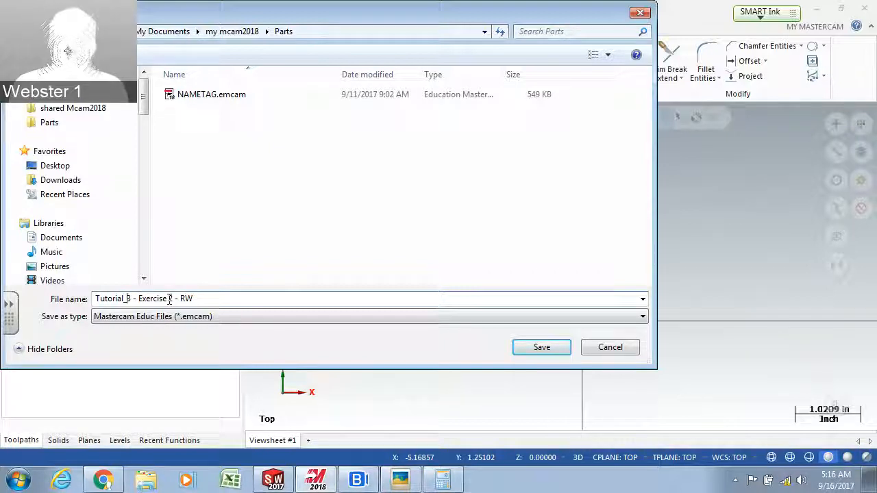
{"action": "key", "text": "BackSpace"}
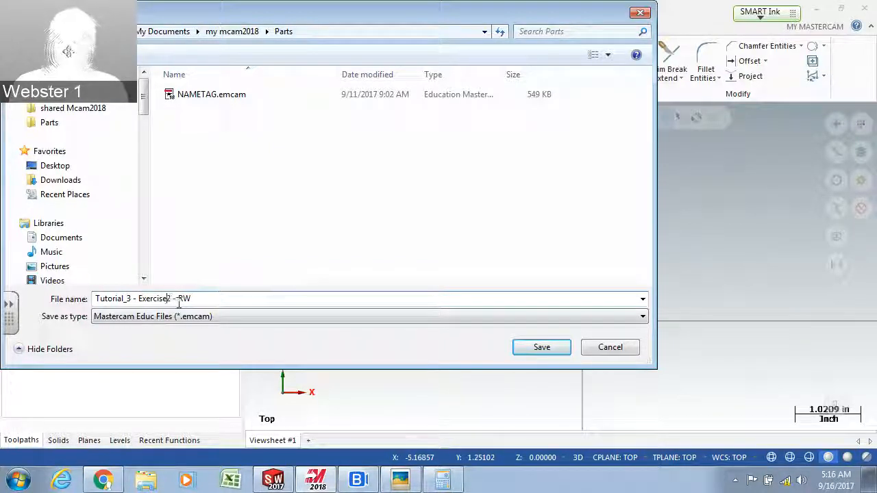
{"action": "type", "text": "_"}
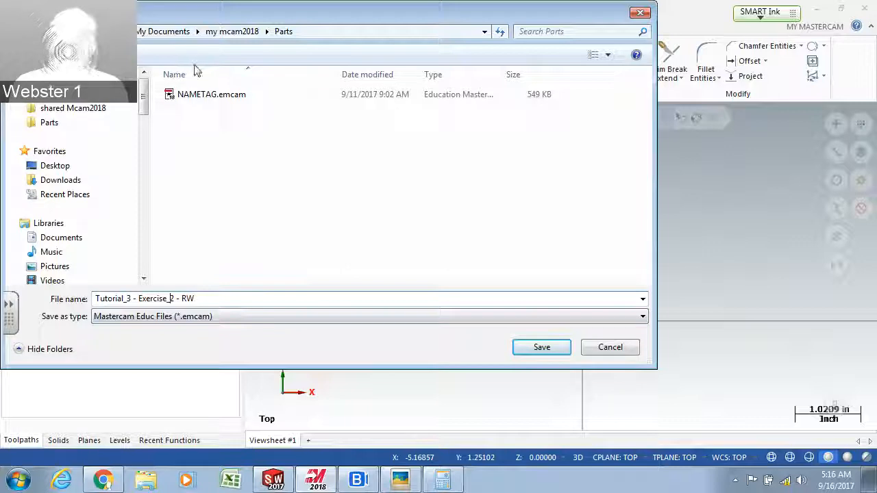
{"action": "scroll", "coordinate": [133, 171], "scroll_direction": "down", "scroll_amount": 8}
{"action": "left_click_drag", "start_coordinate": [137, 172], "coordinate": [144, 148]}
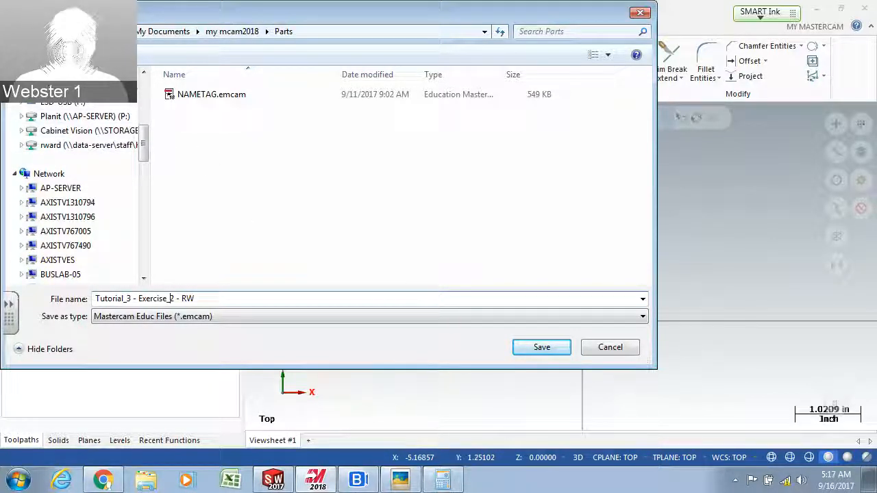
{"action": "left_click", "coordinate": [541, 348]}
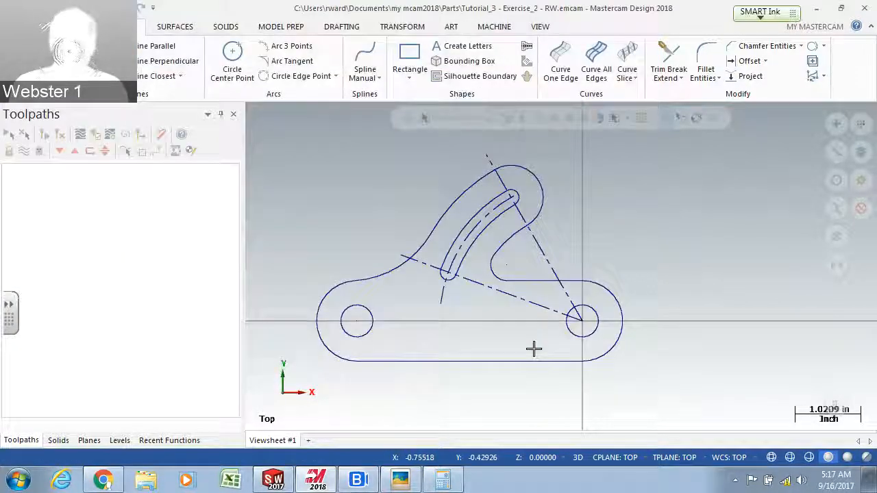